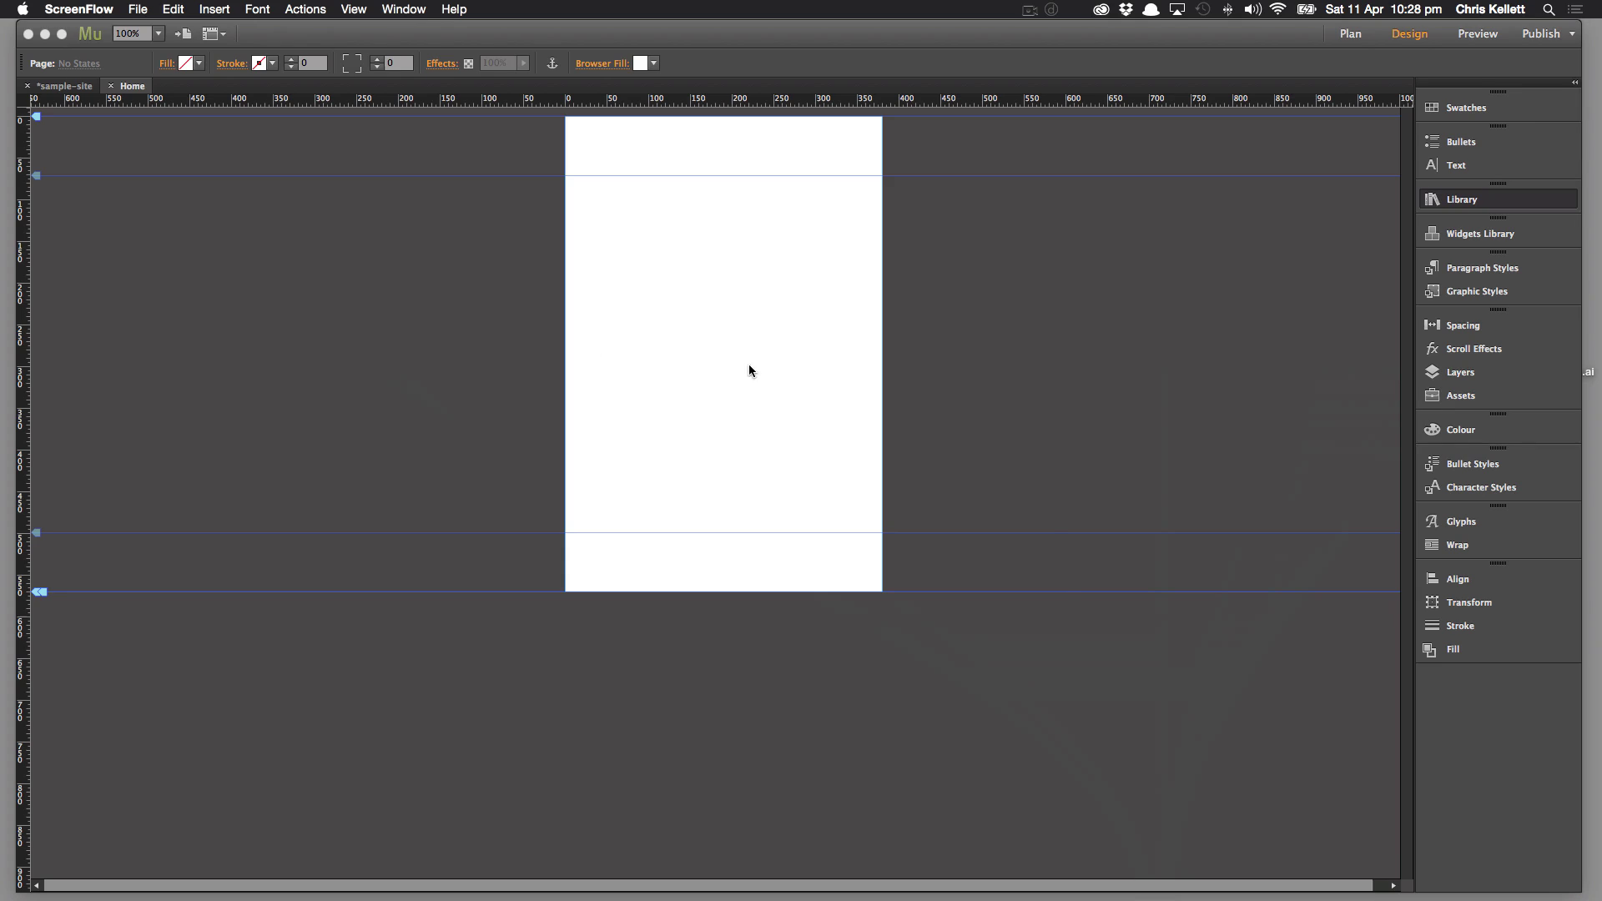
- Bring Muse to the front with the Library's Edition Five Widgets folder expanded
click(755, 369)
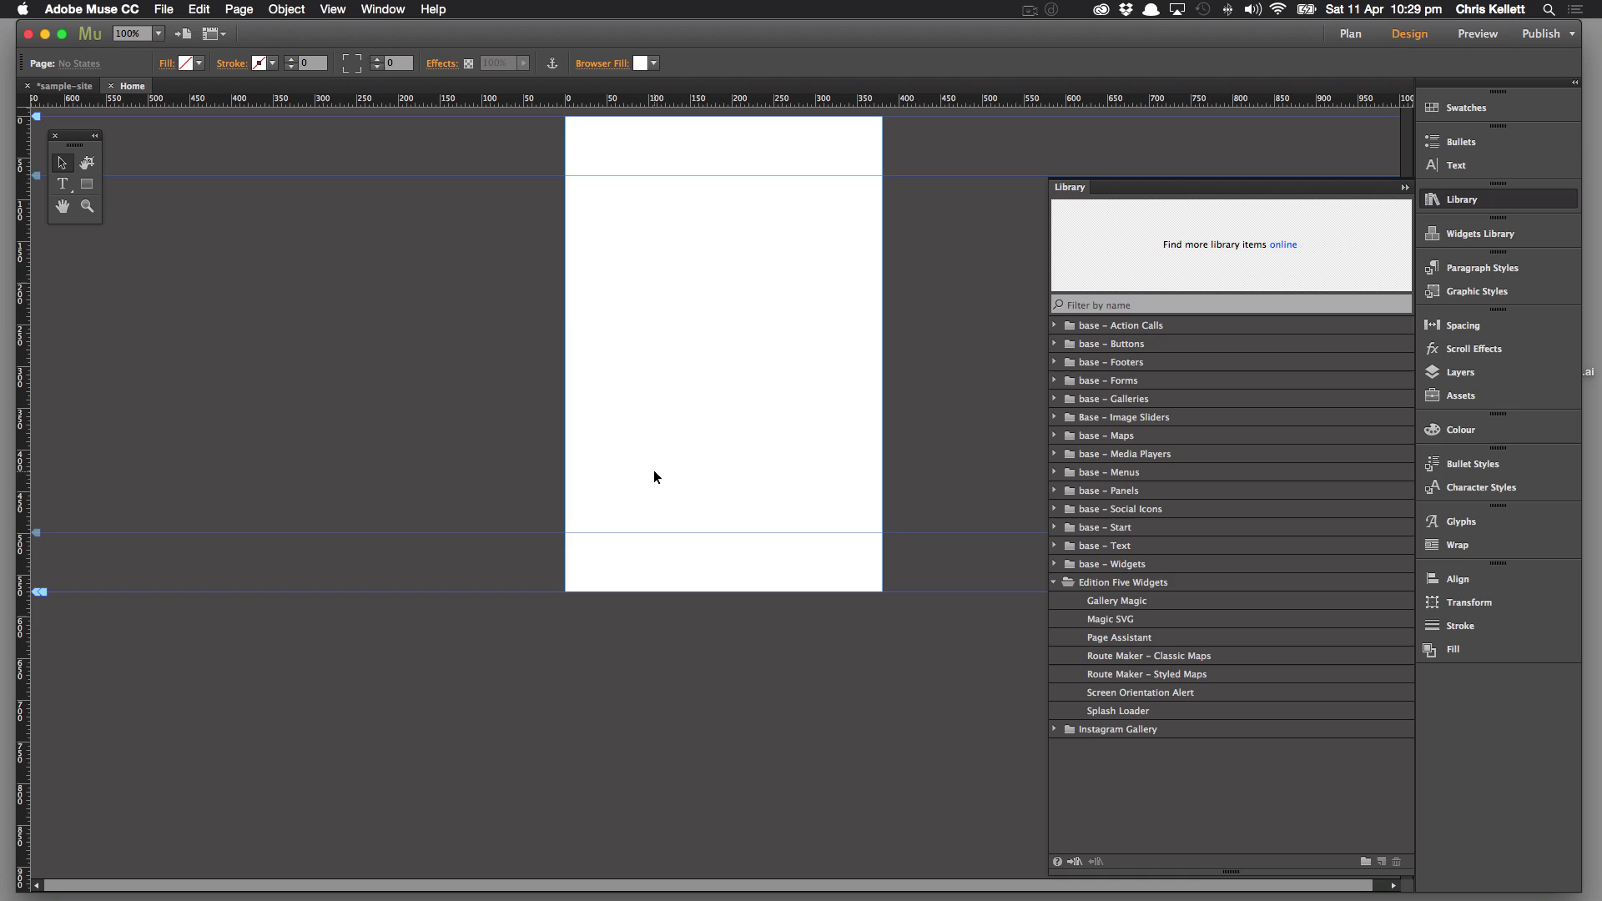
- Drag the Magic SVG widget onto the page and select its SVG Animate element
click(1129, 621)
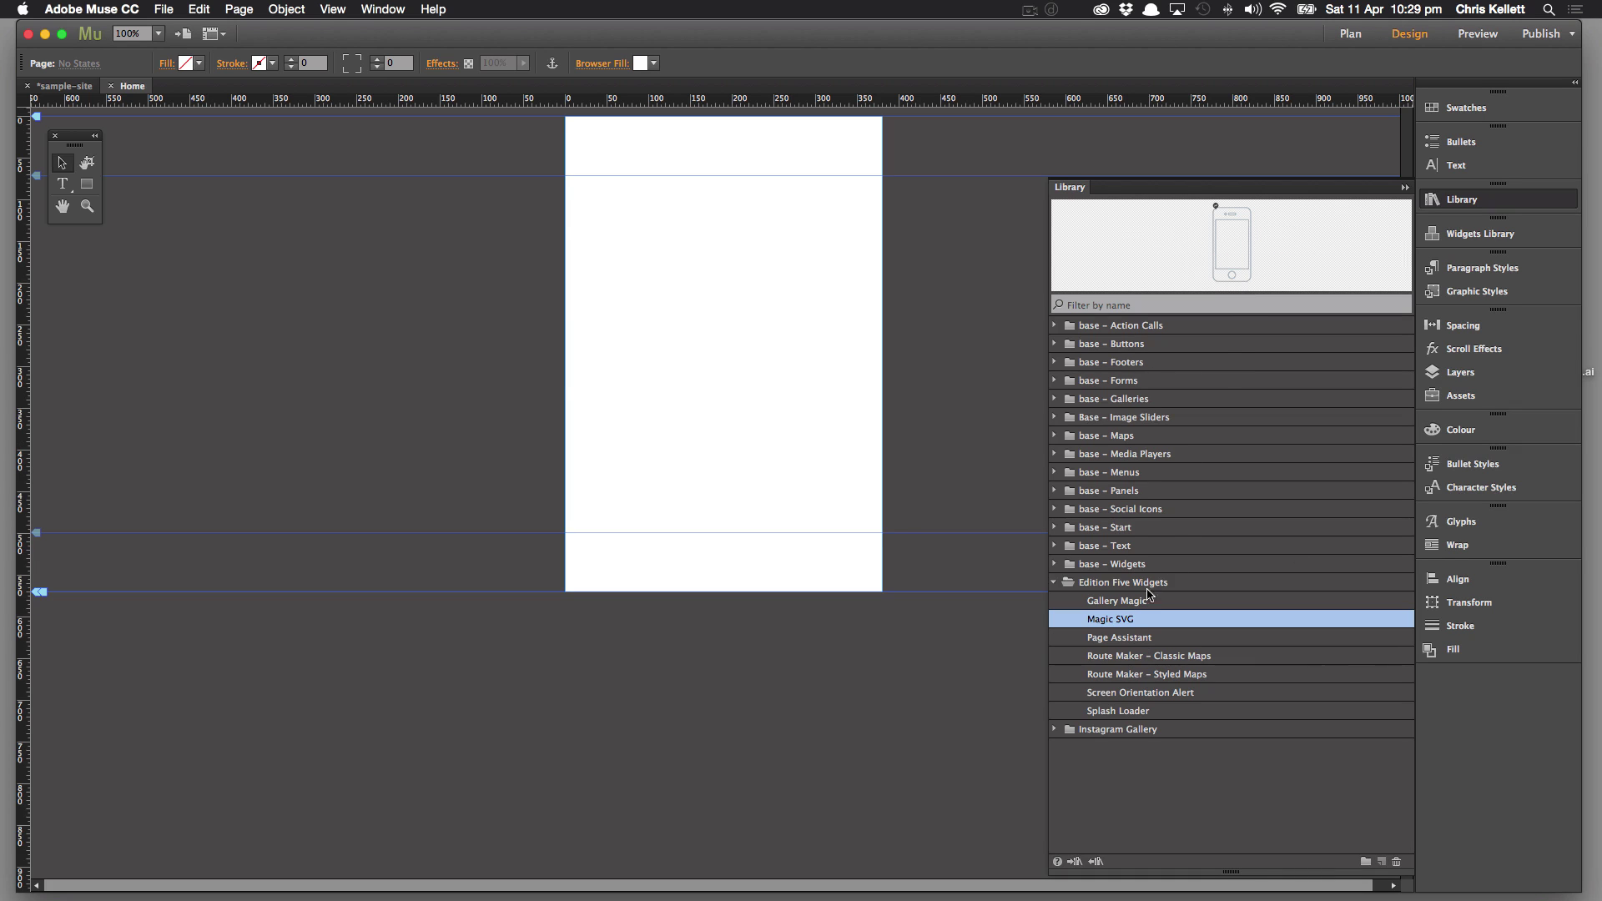
drag(1235, 233, 638, 263)
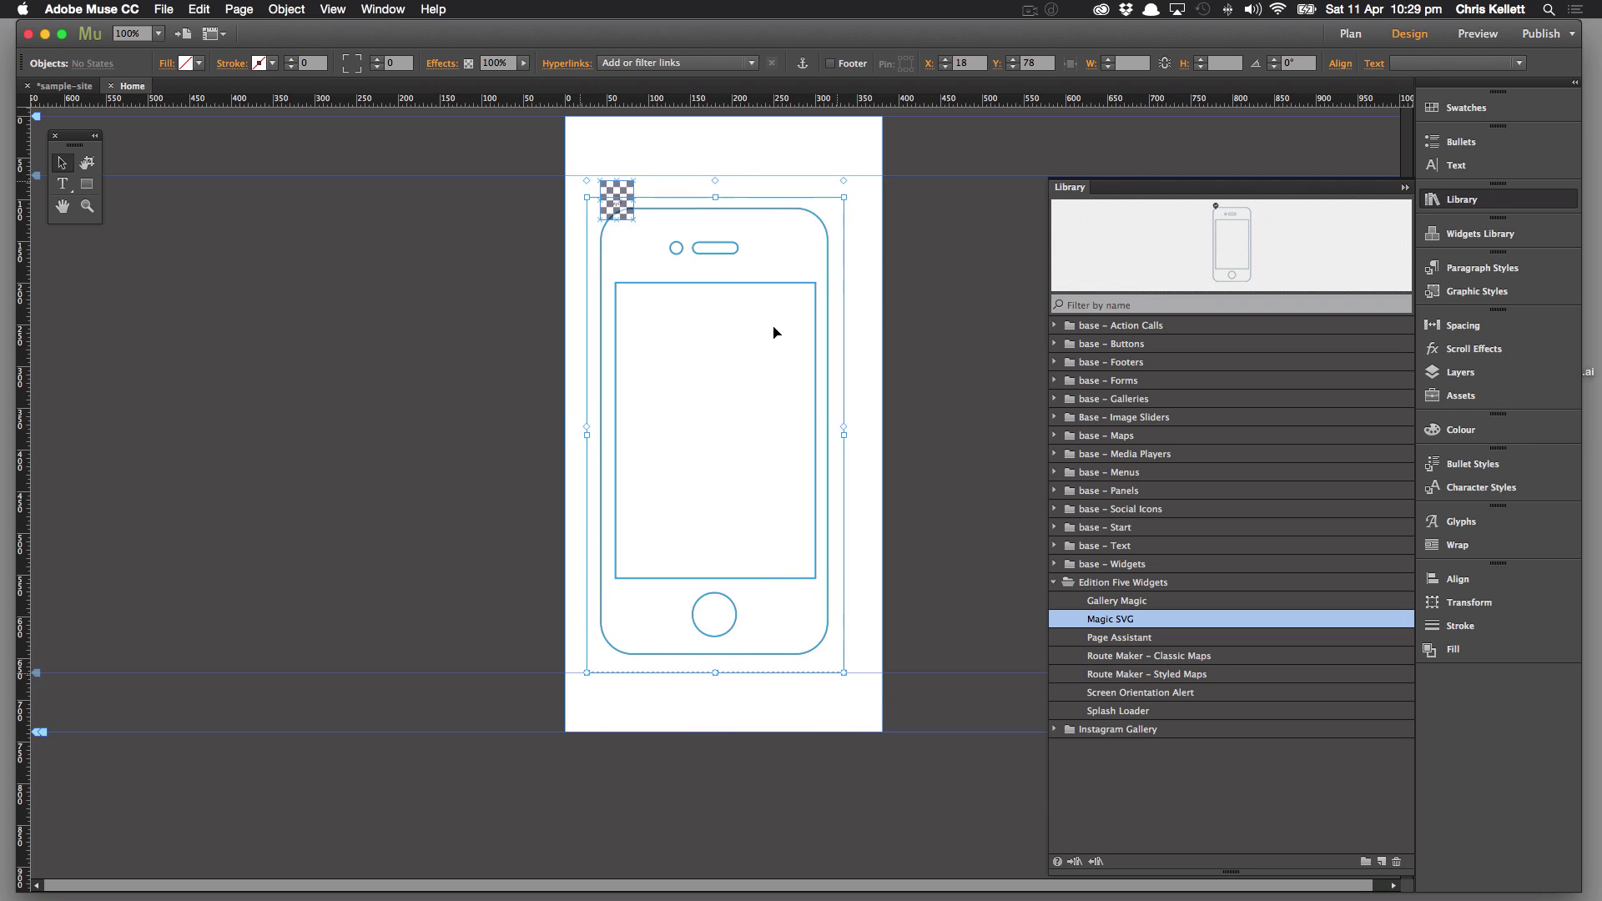
click(936, 282)
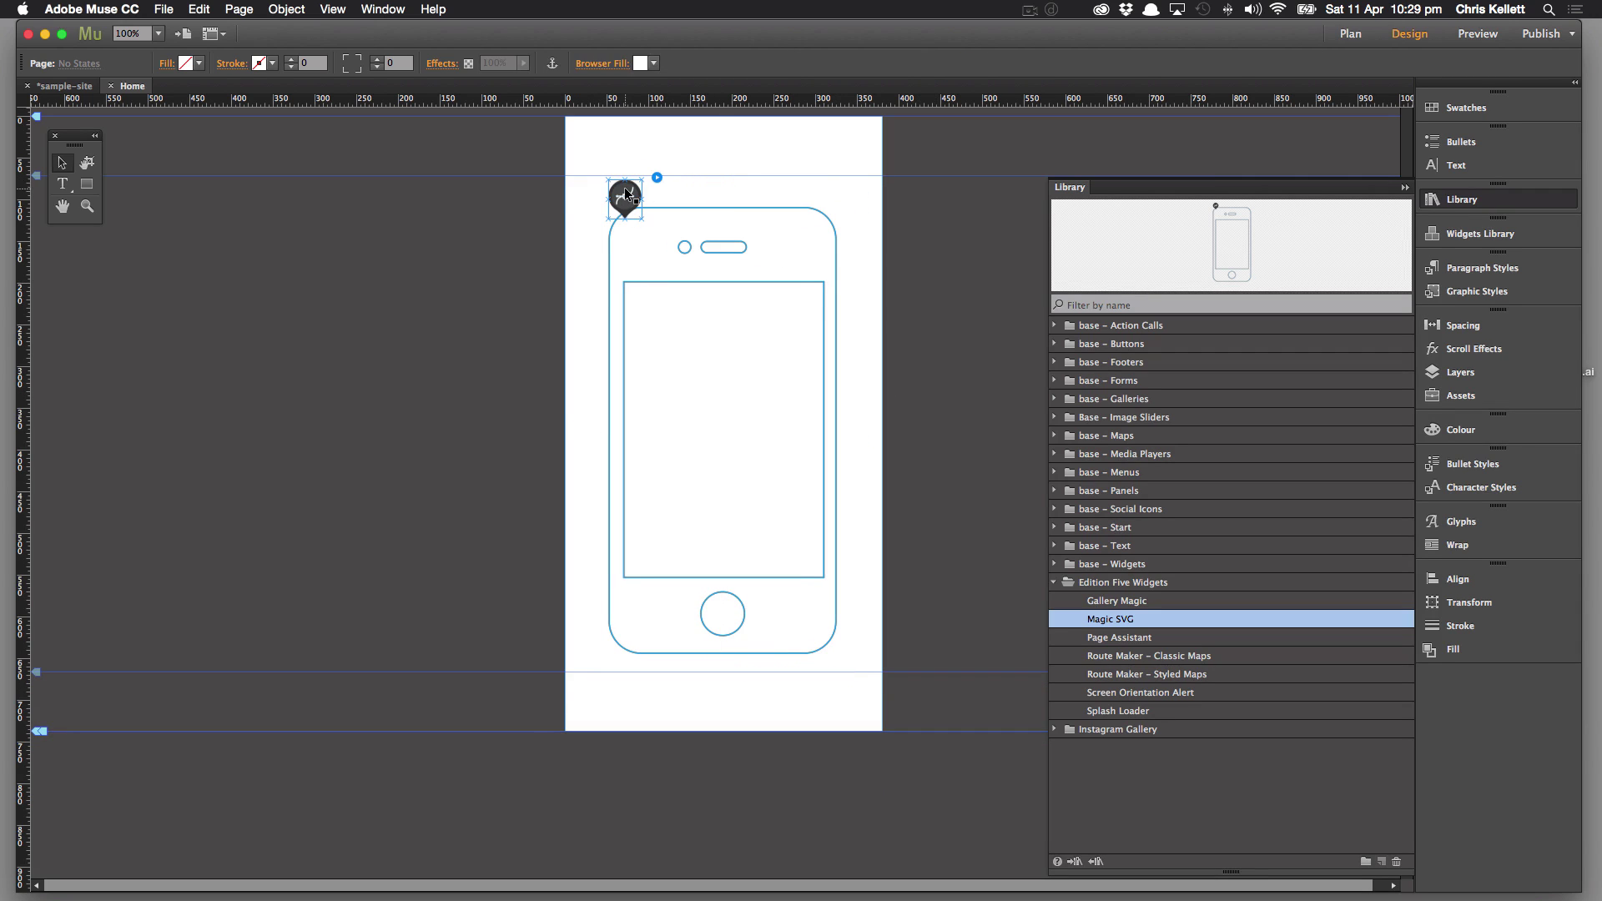
click(625, 190)
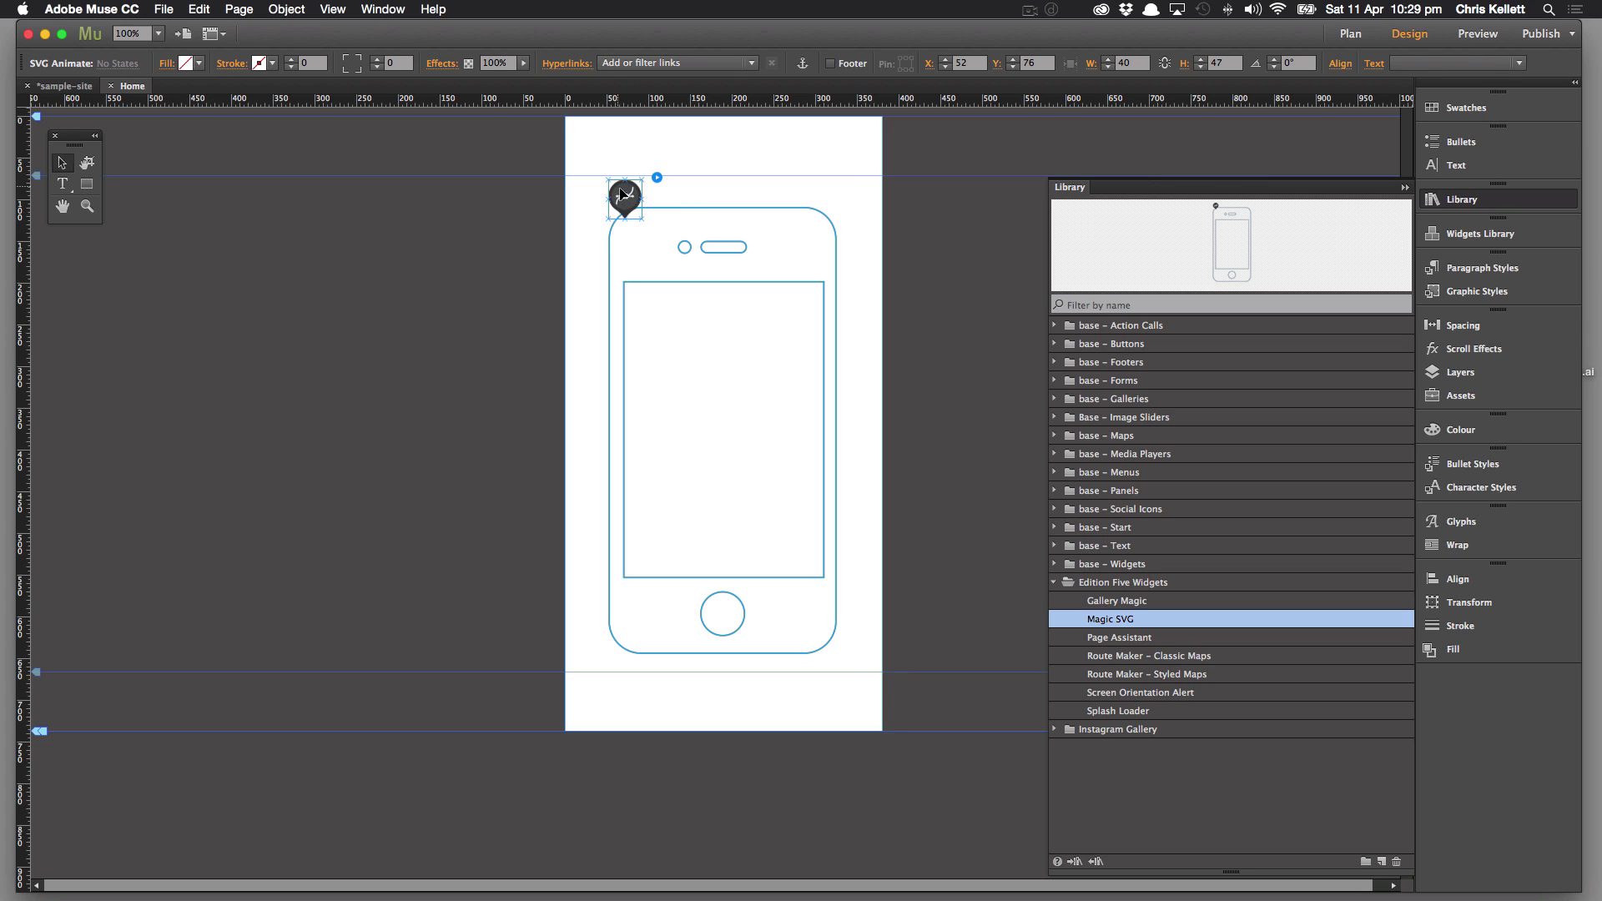
click(665, 265)
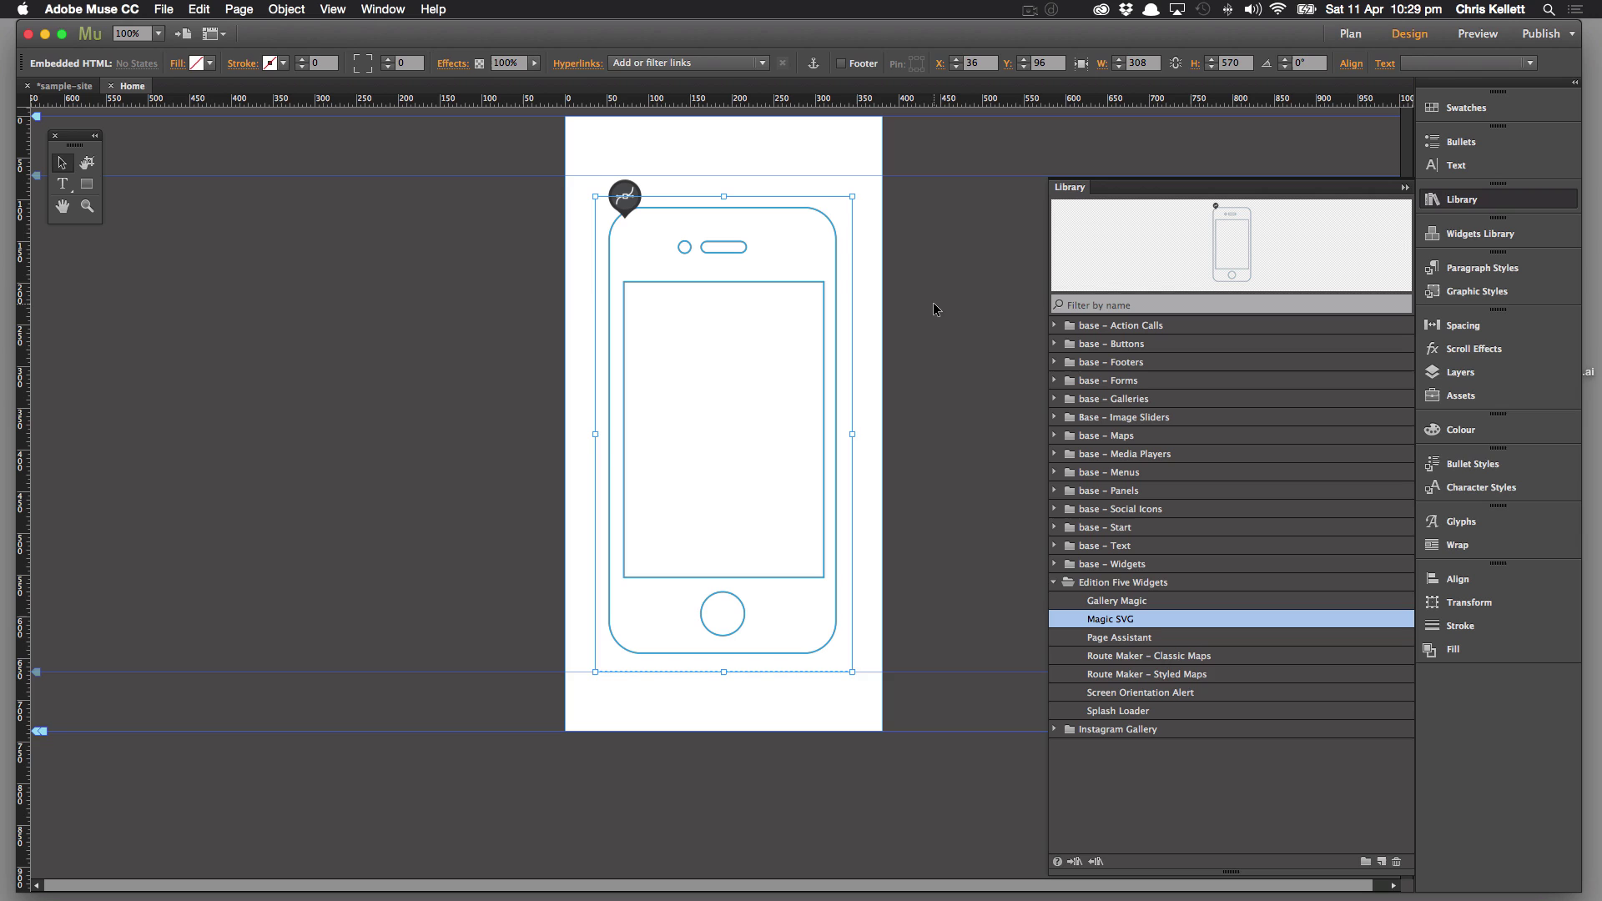
click(628, 200)
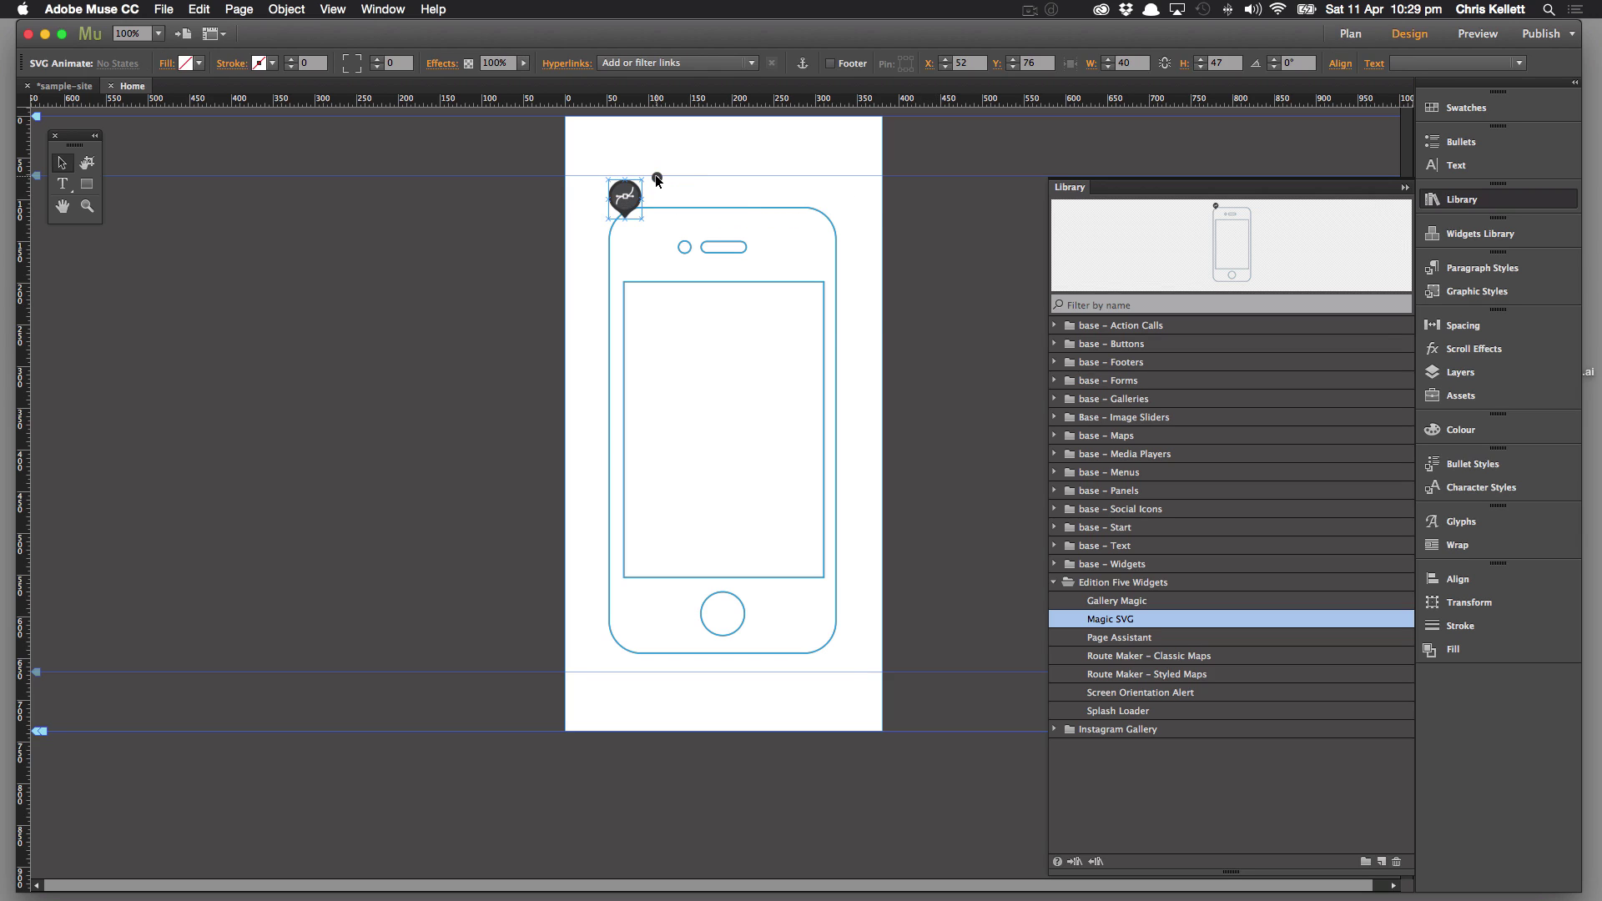
- Set the SVG animation's start to Auto Start and its type to One by one
click(657, 178)
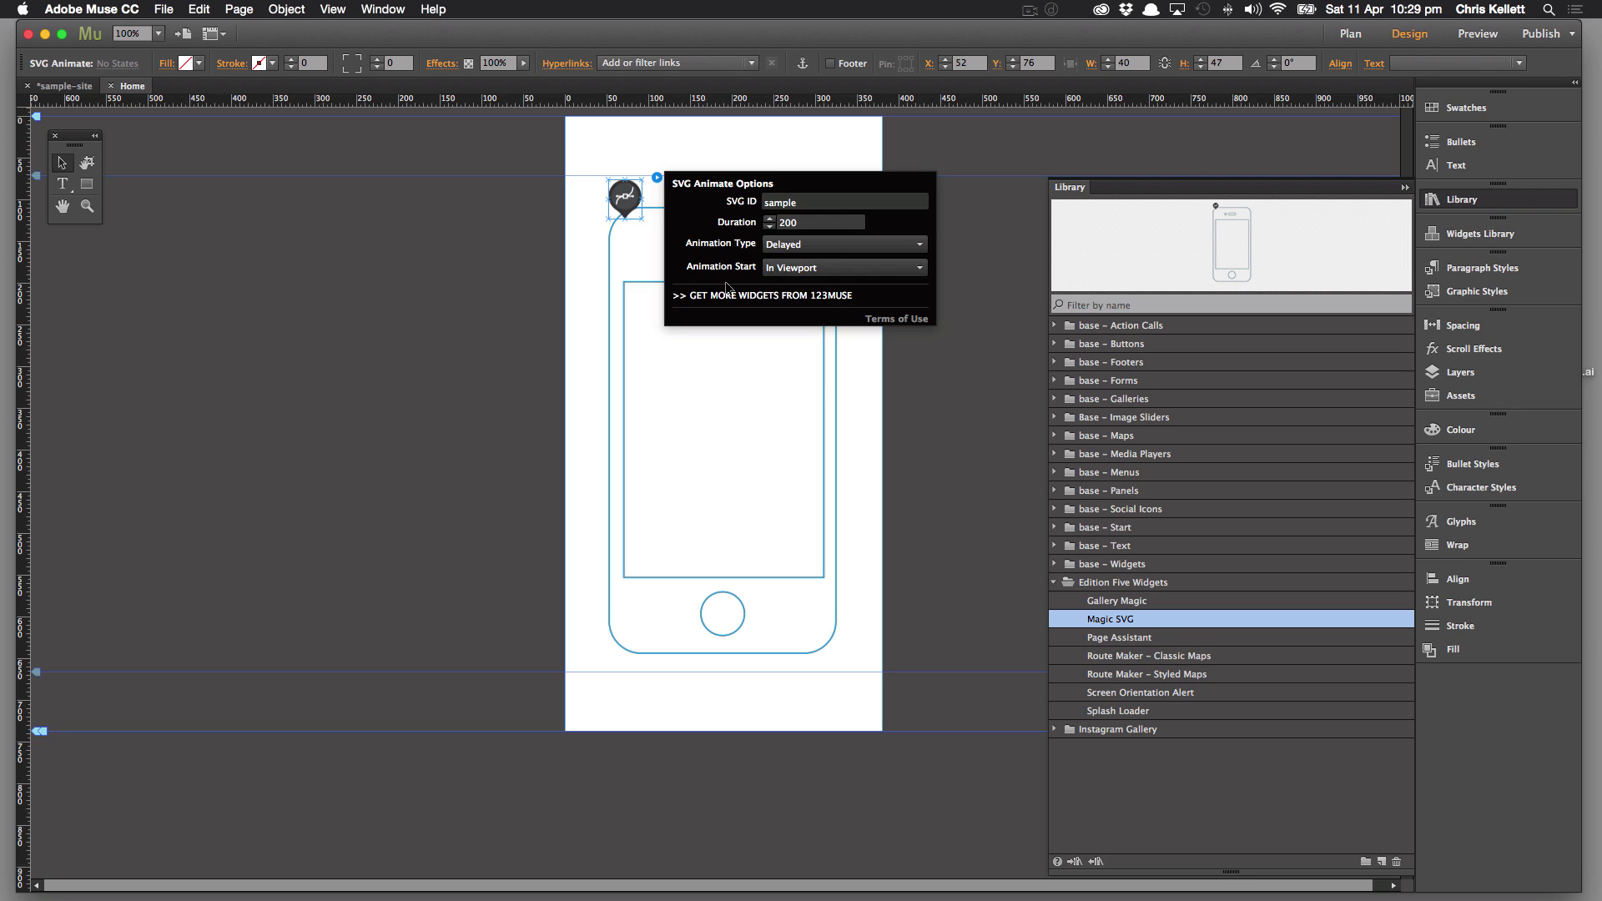
click(789, 269)
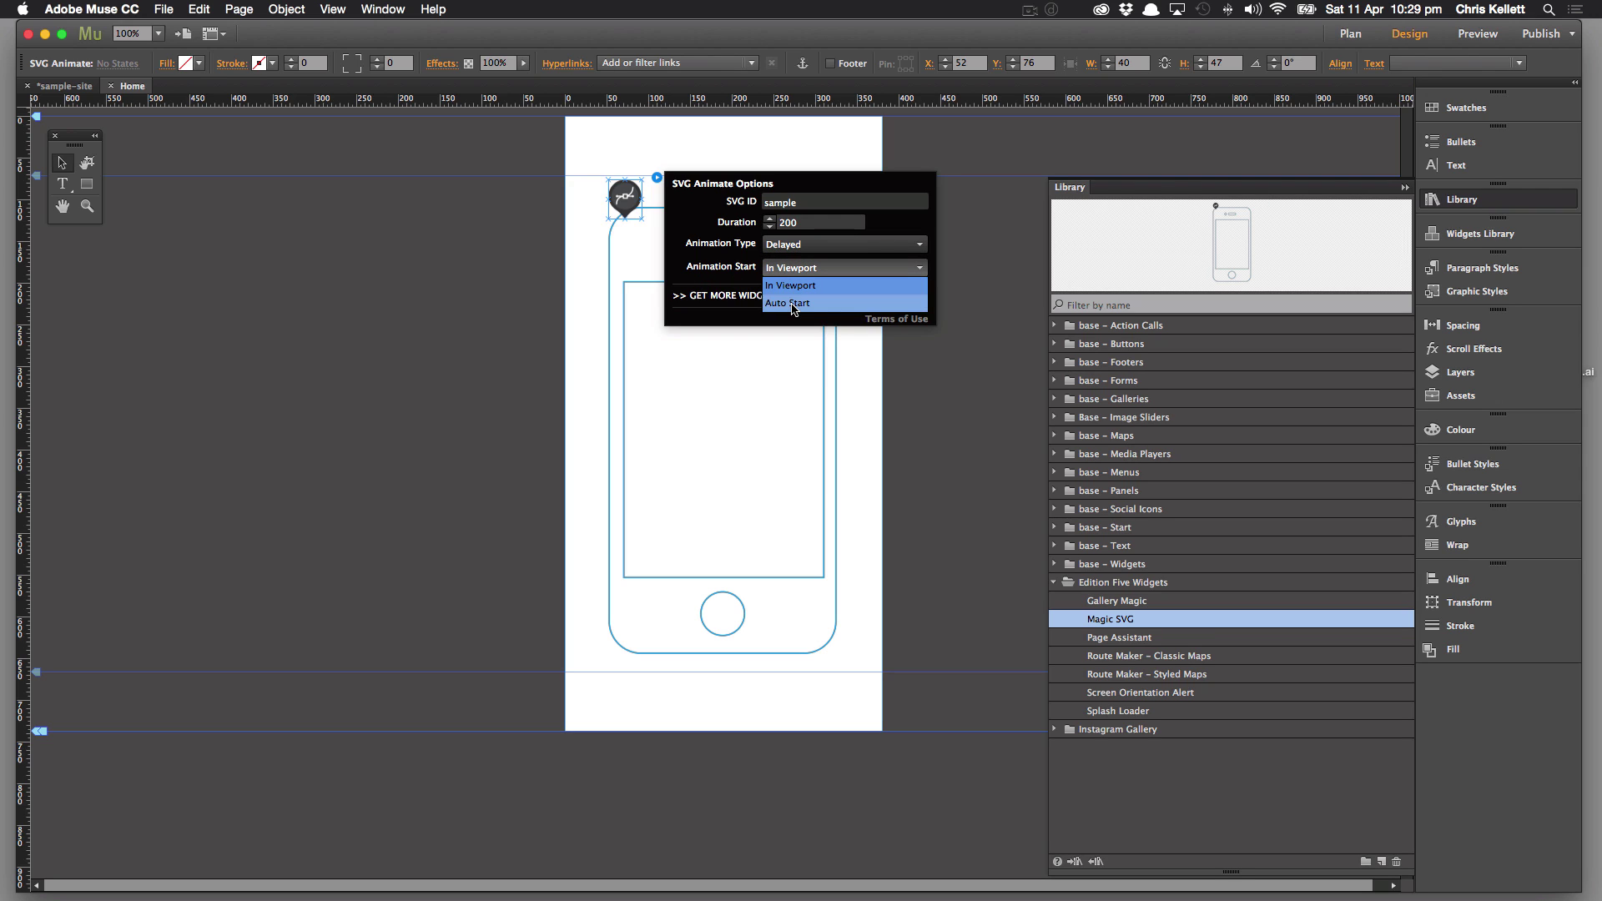
click(794, 303)
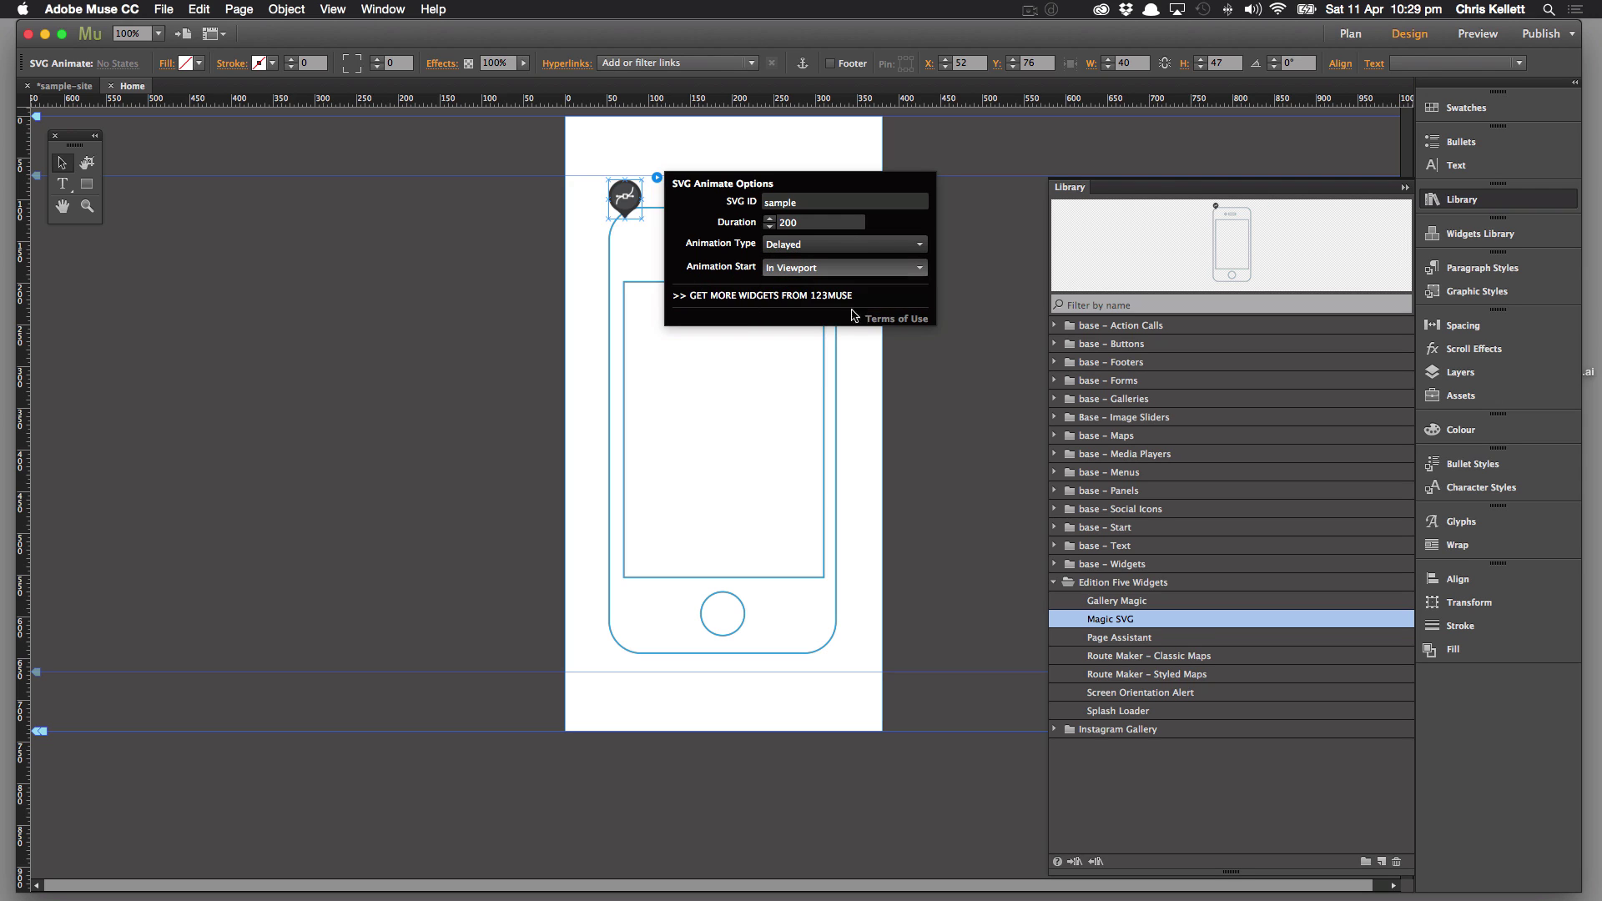
click(795, 246)
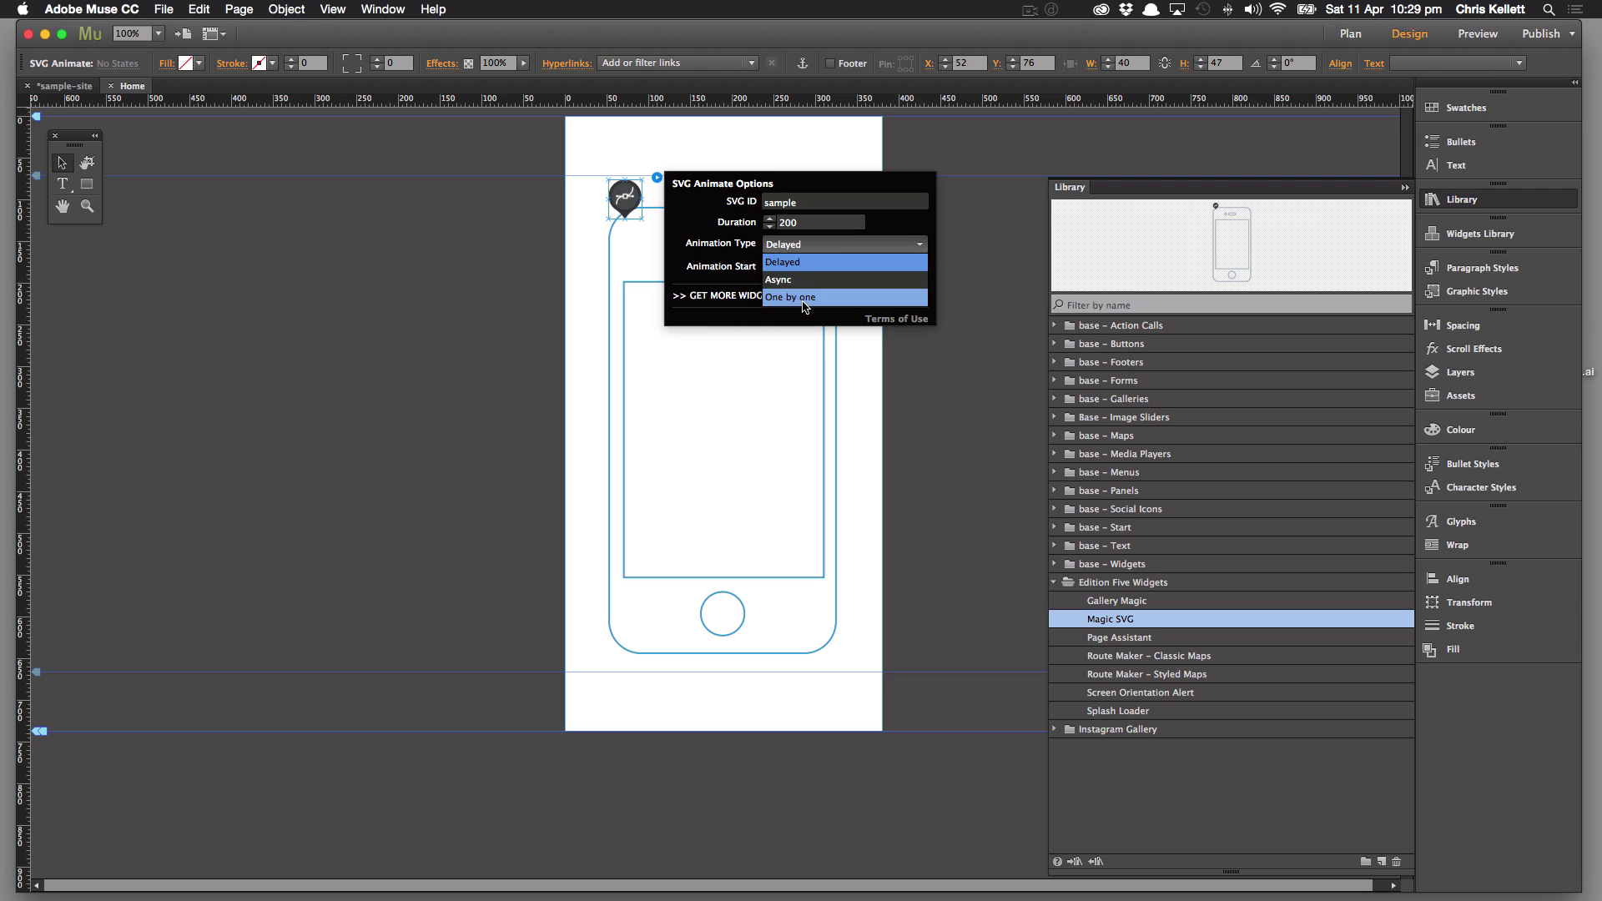
click(803, 299)
click(916, 374)
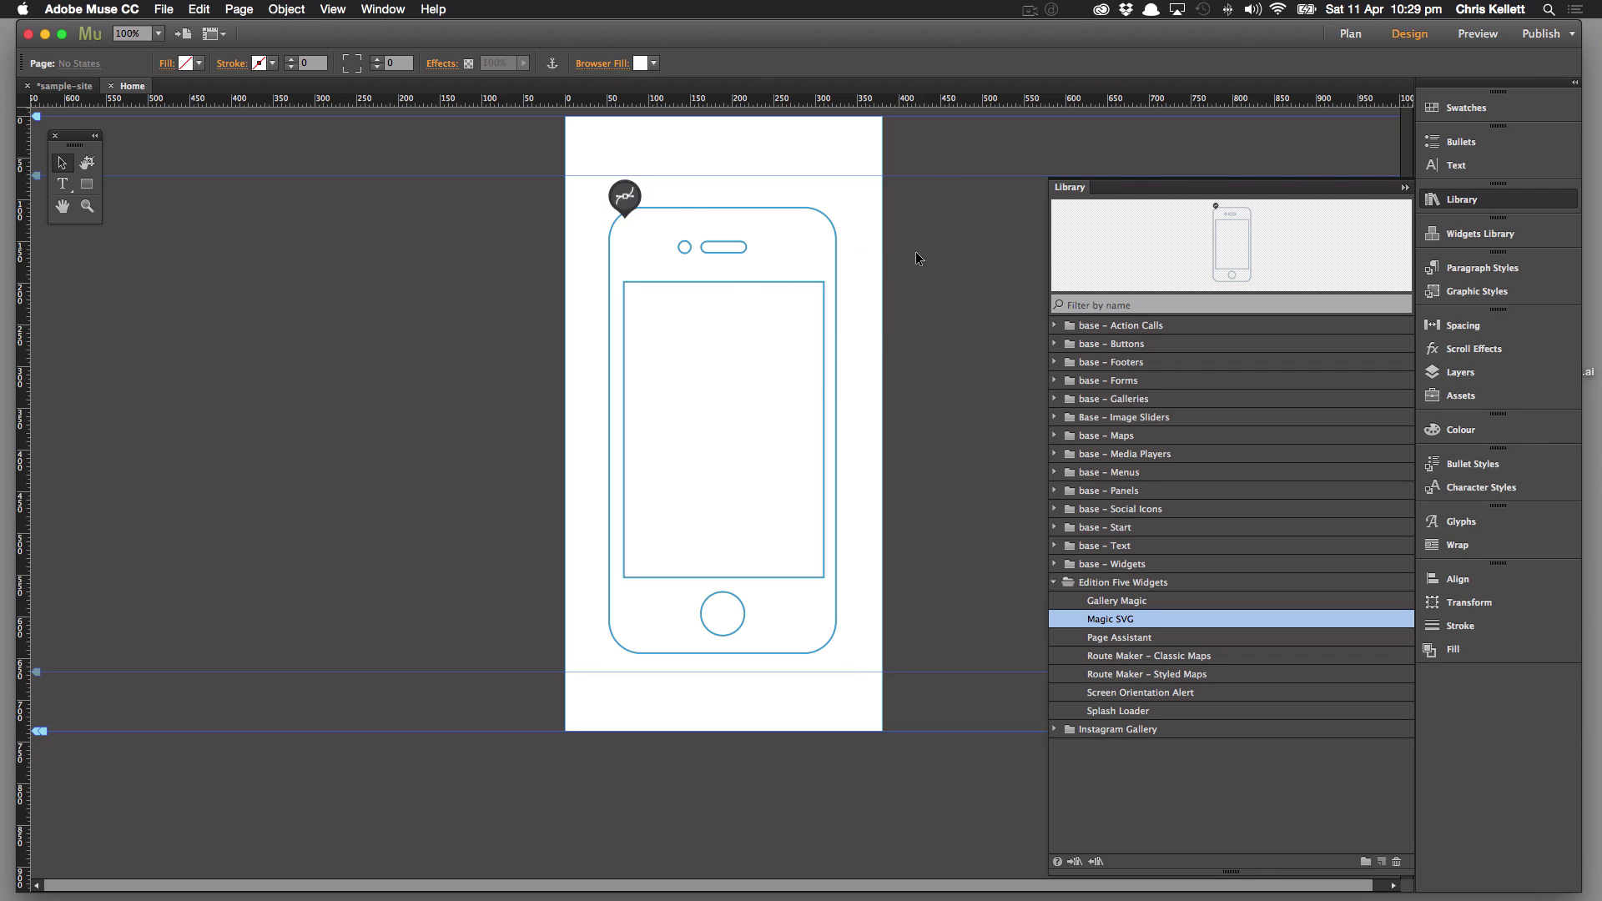
click(725, 230)
click(410, 239)
click(164, 9)
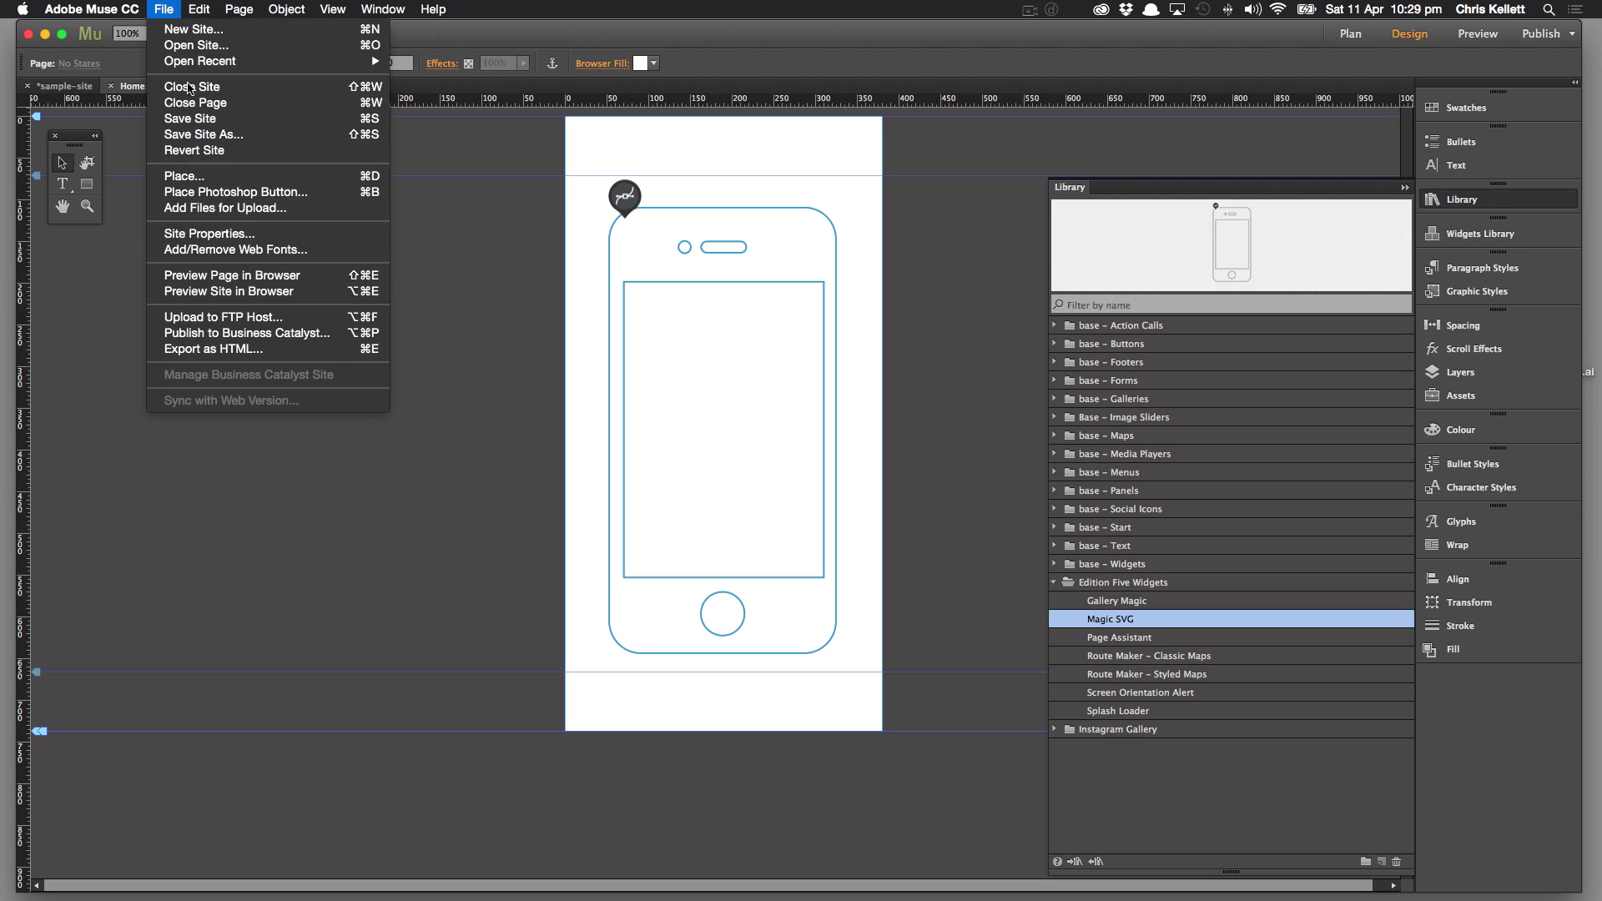
click(200, 276)
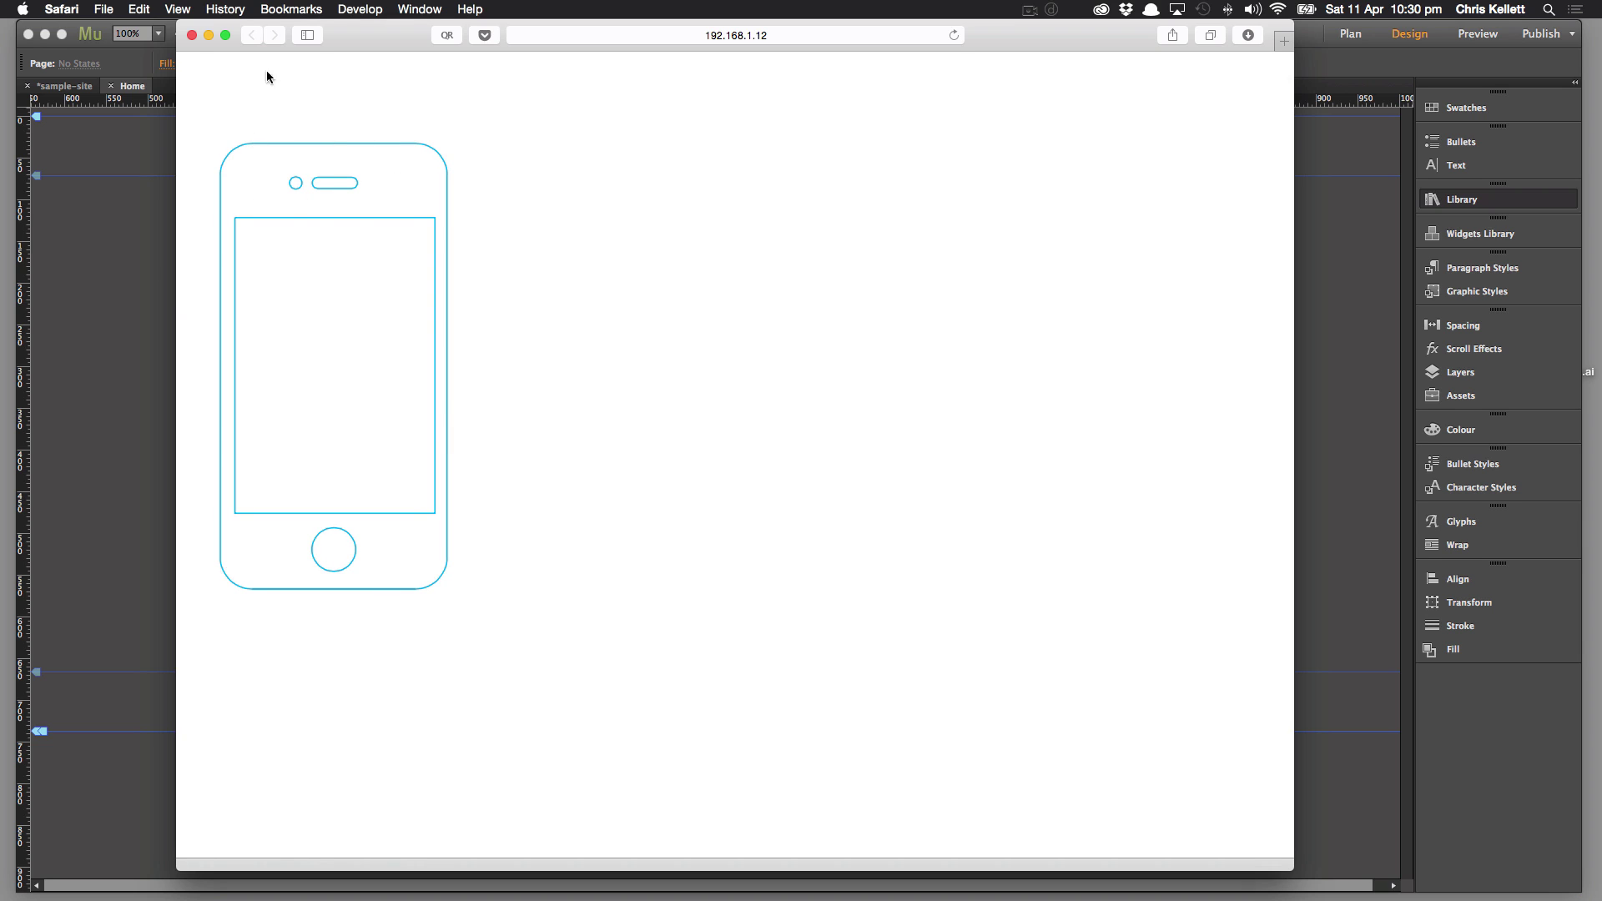
click(192, 35)
click(342, 380)
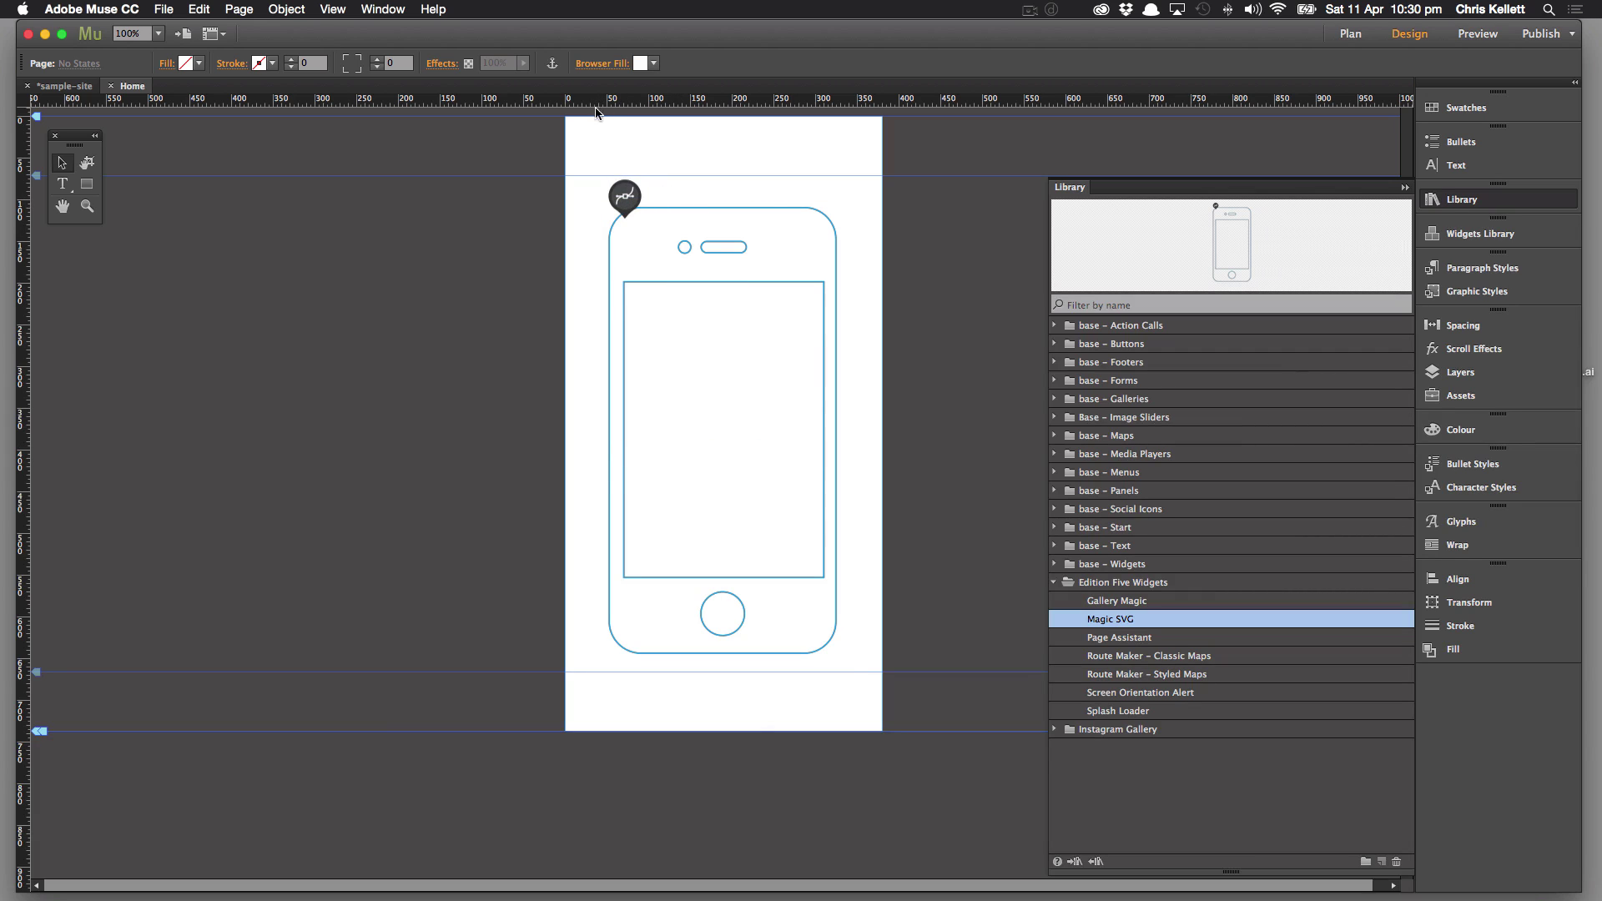
click(622, 194)
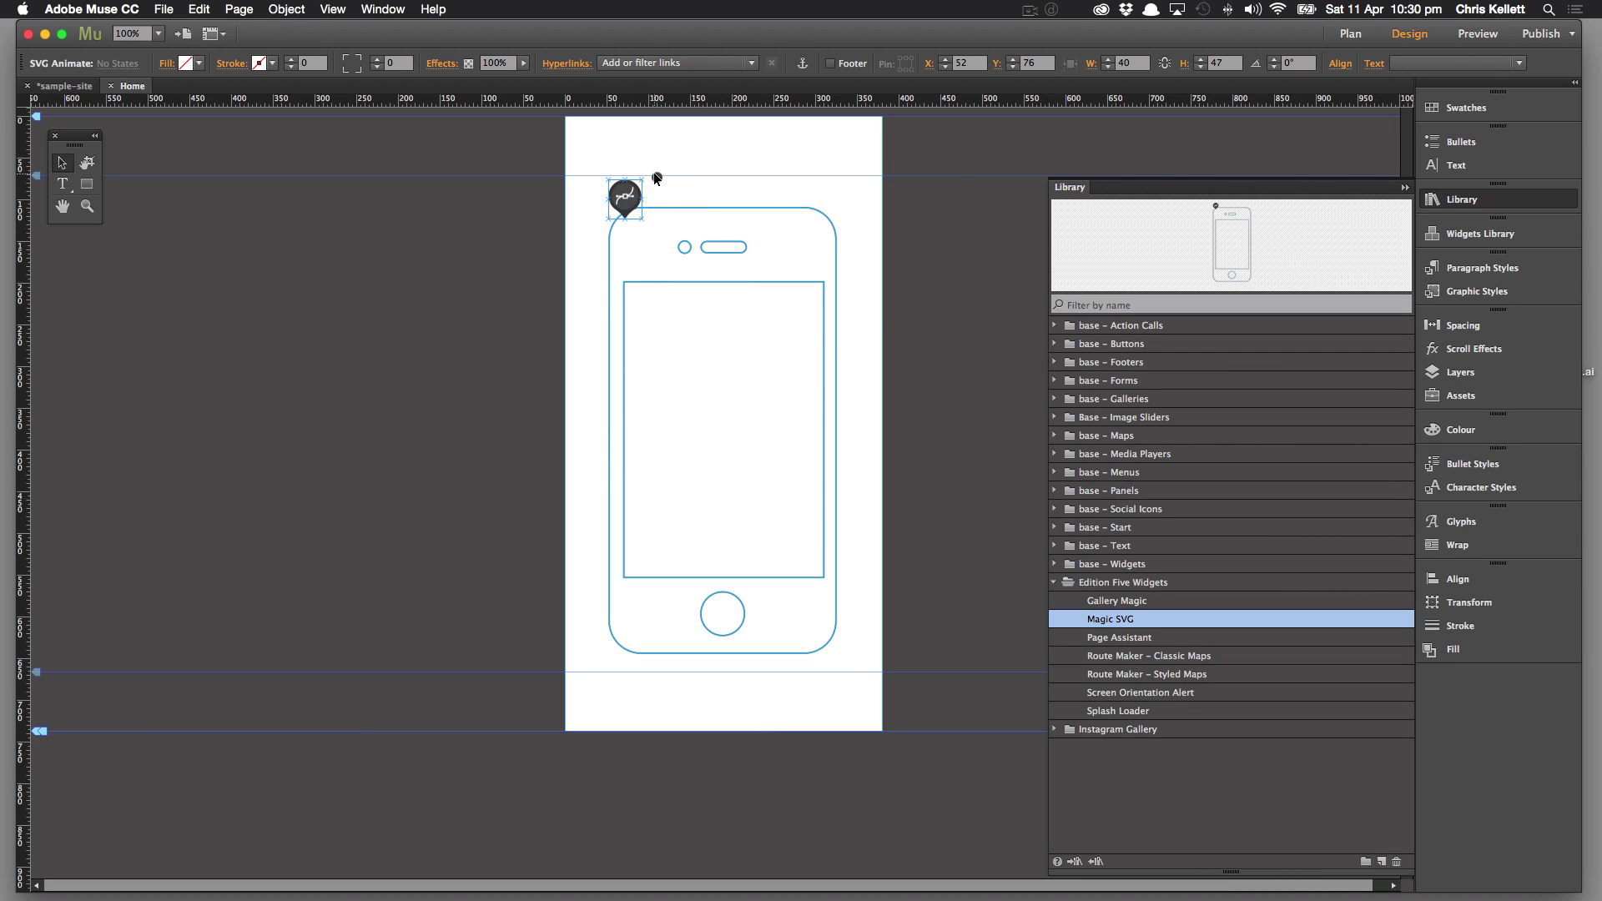
click(657, 178)
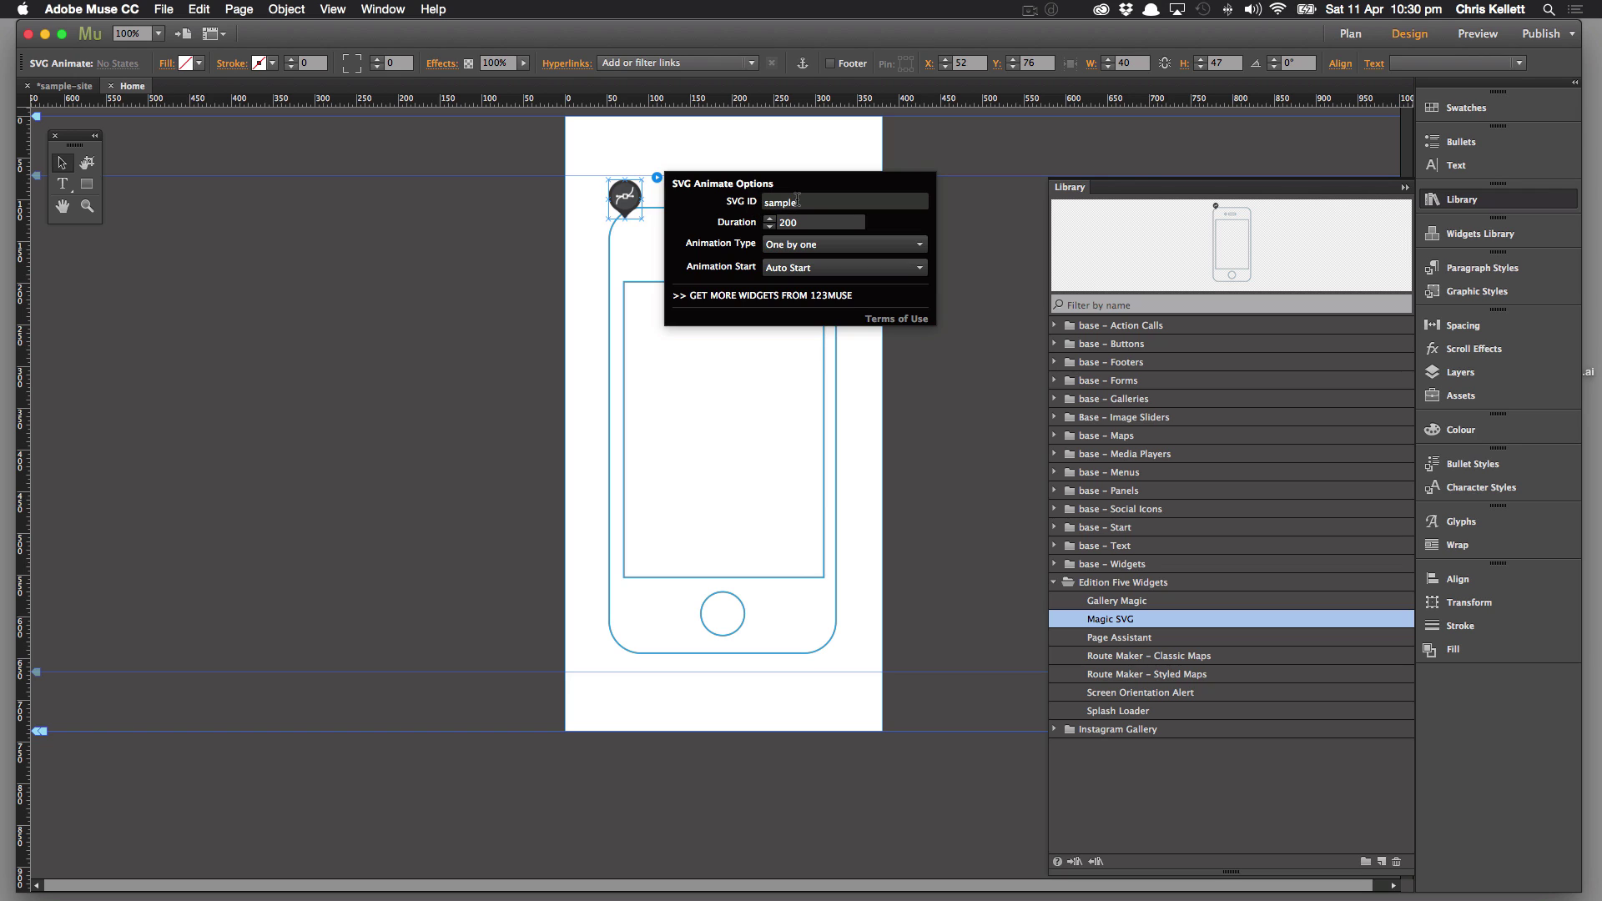
drag(797, 200, 762, 201)
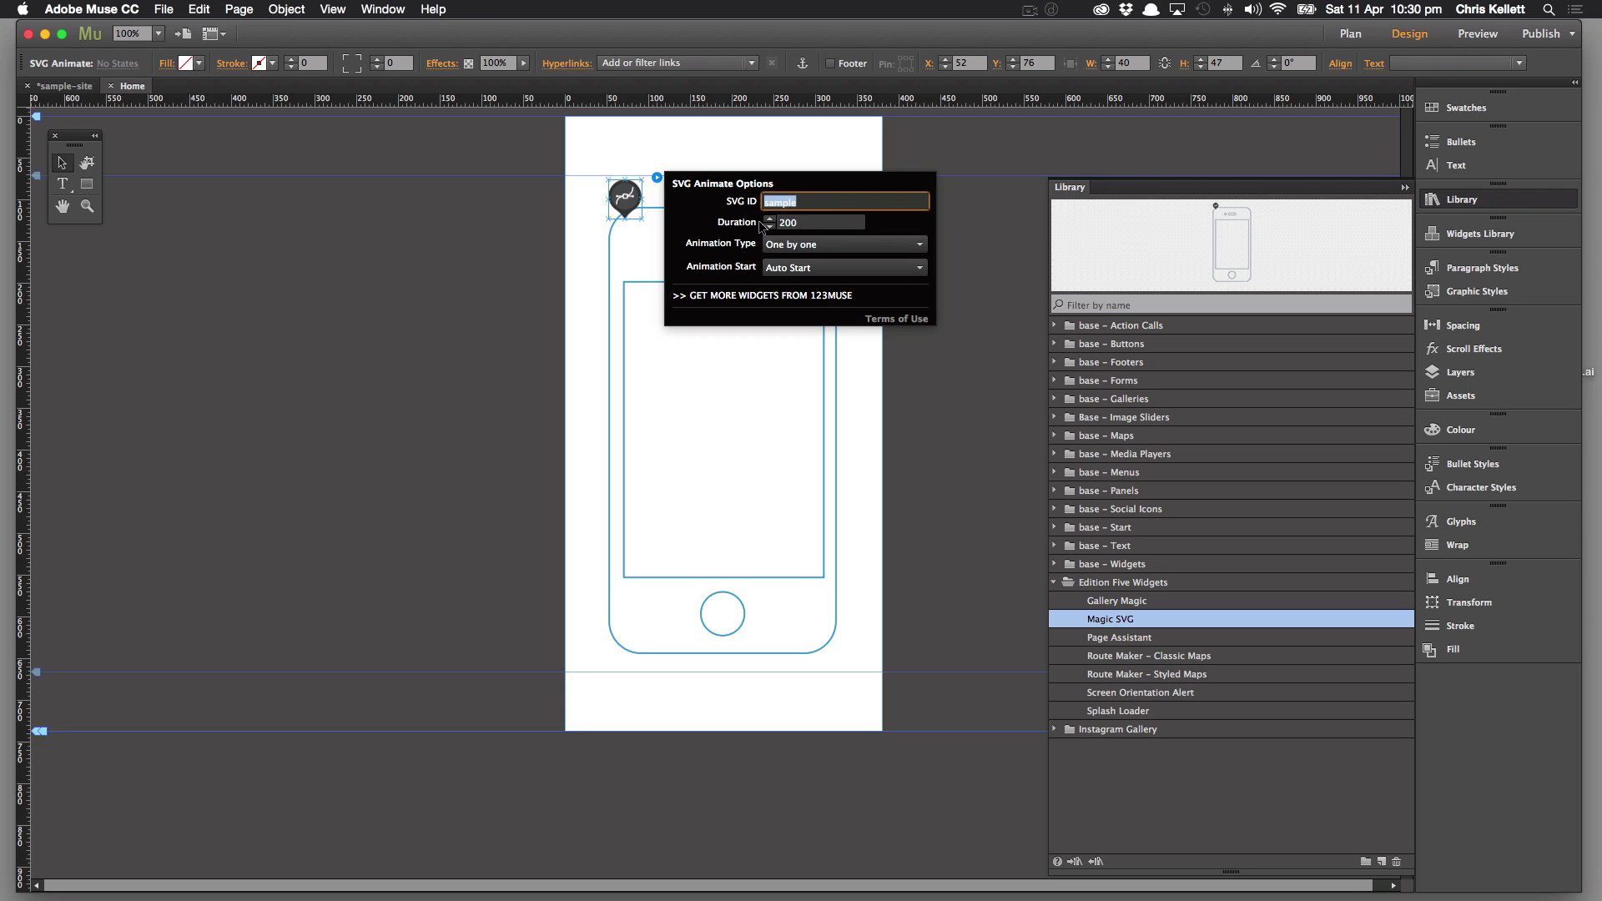
click(794, 251)
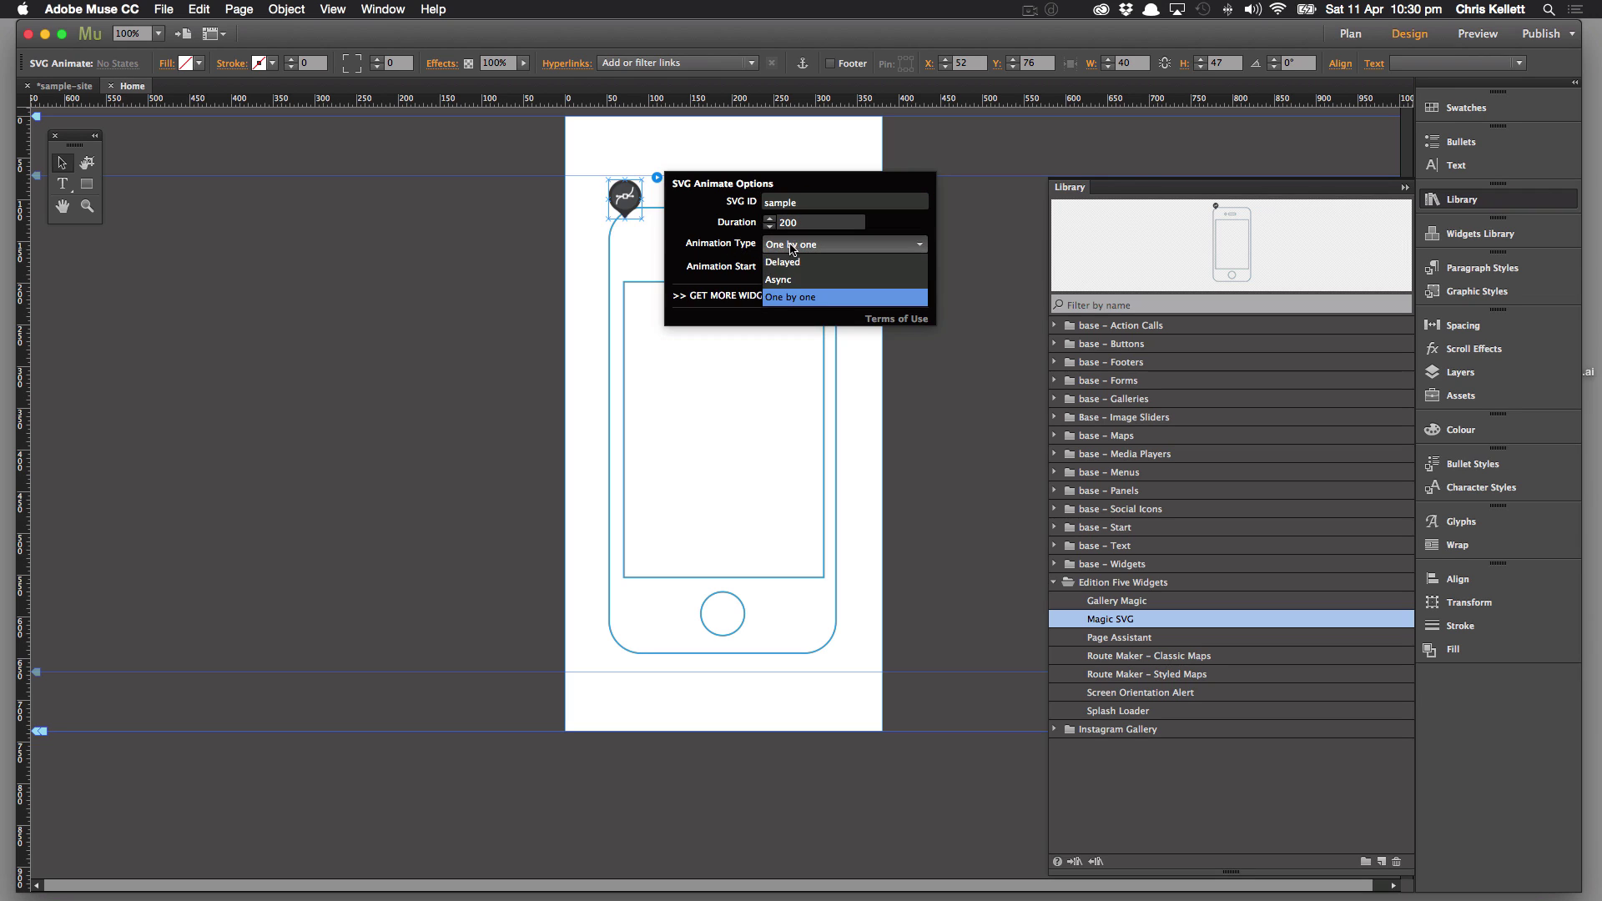
click(702, 262)
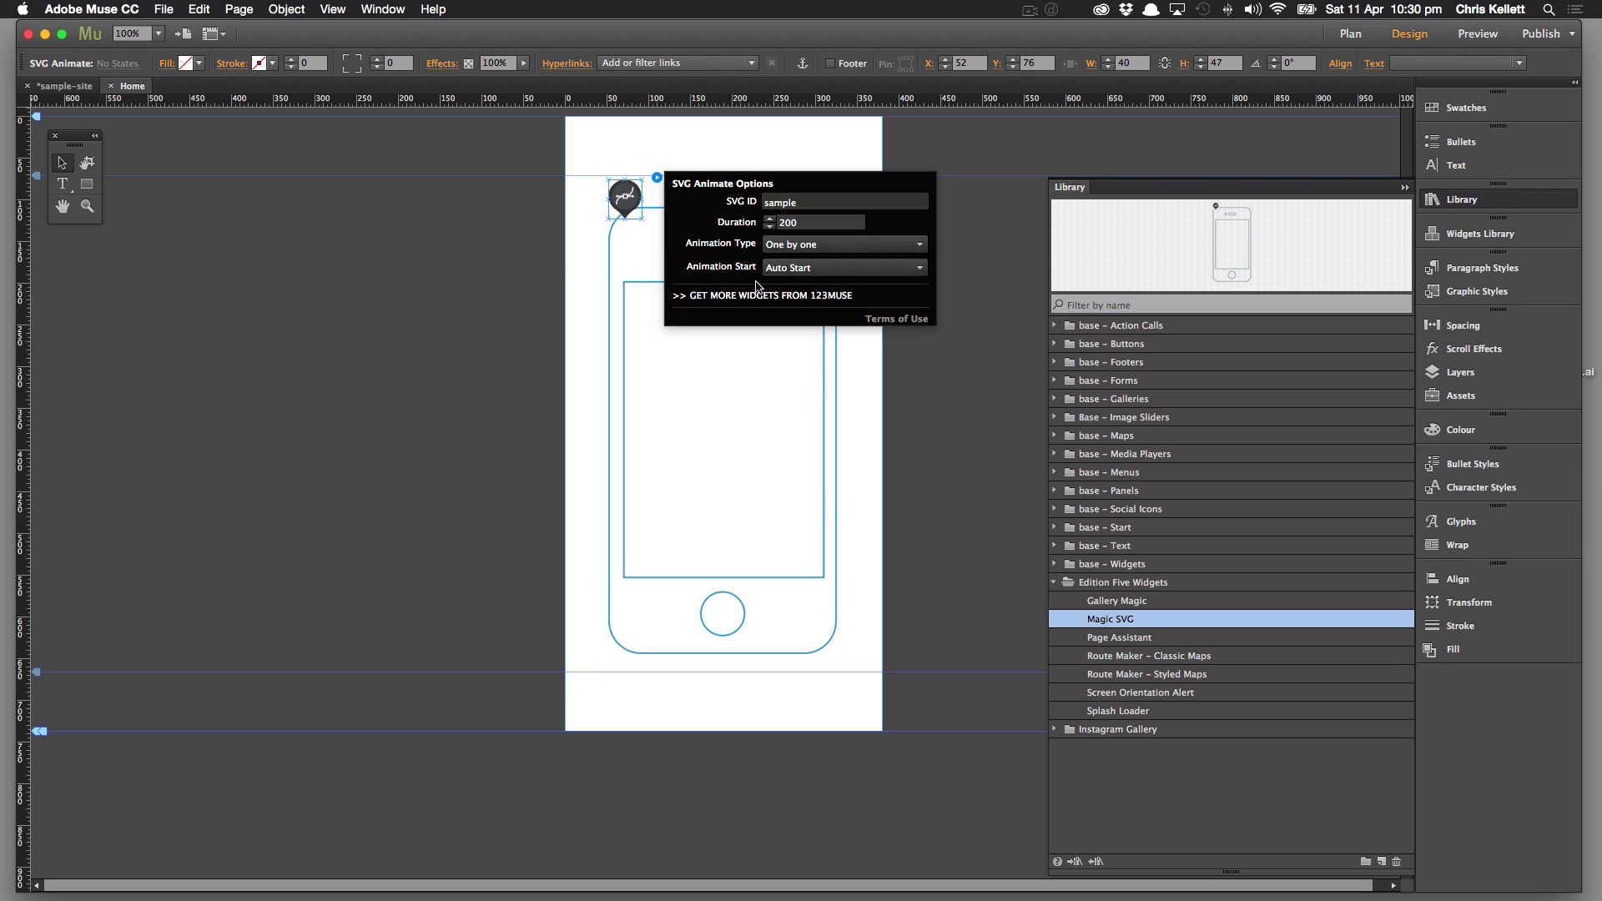
click(843, 243)
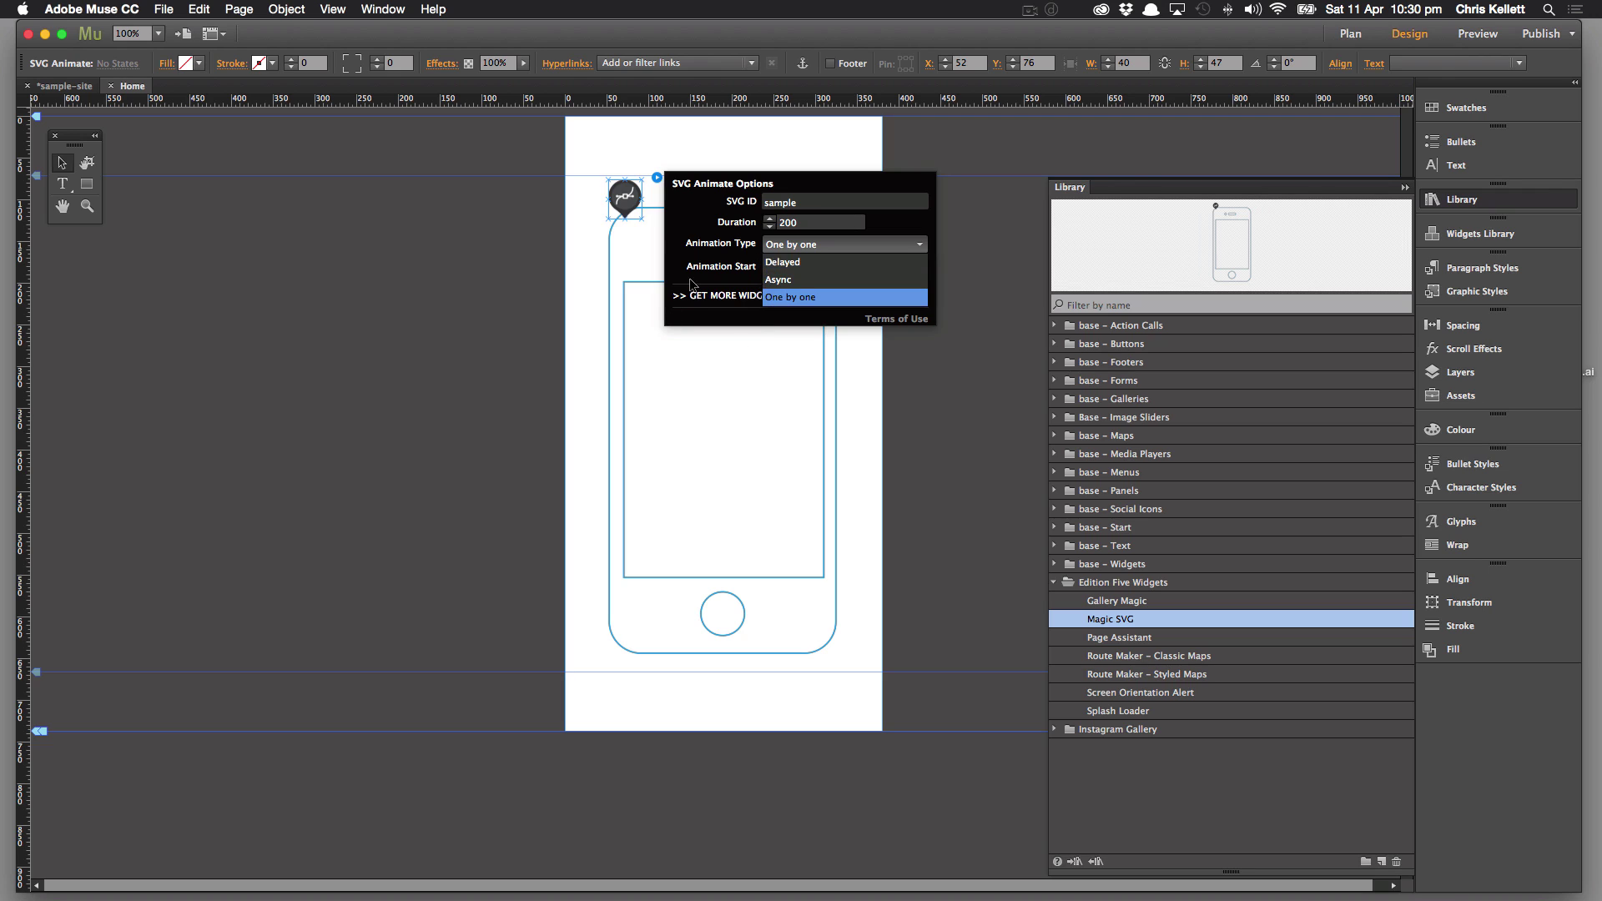
click(799, 267)
click(804, 267)
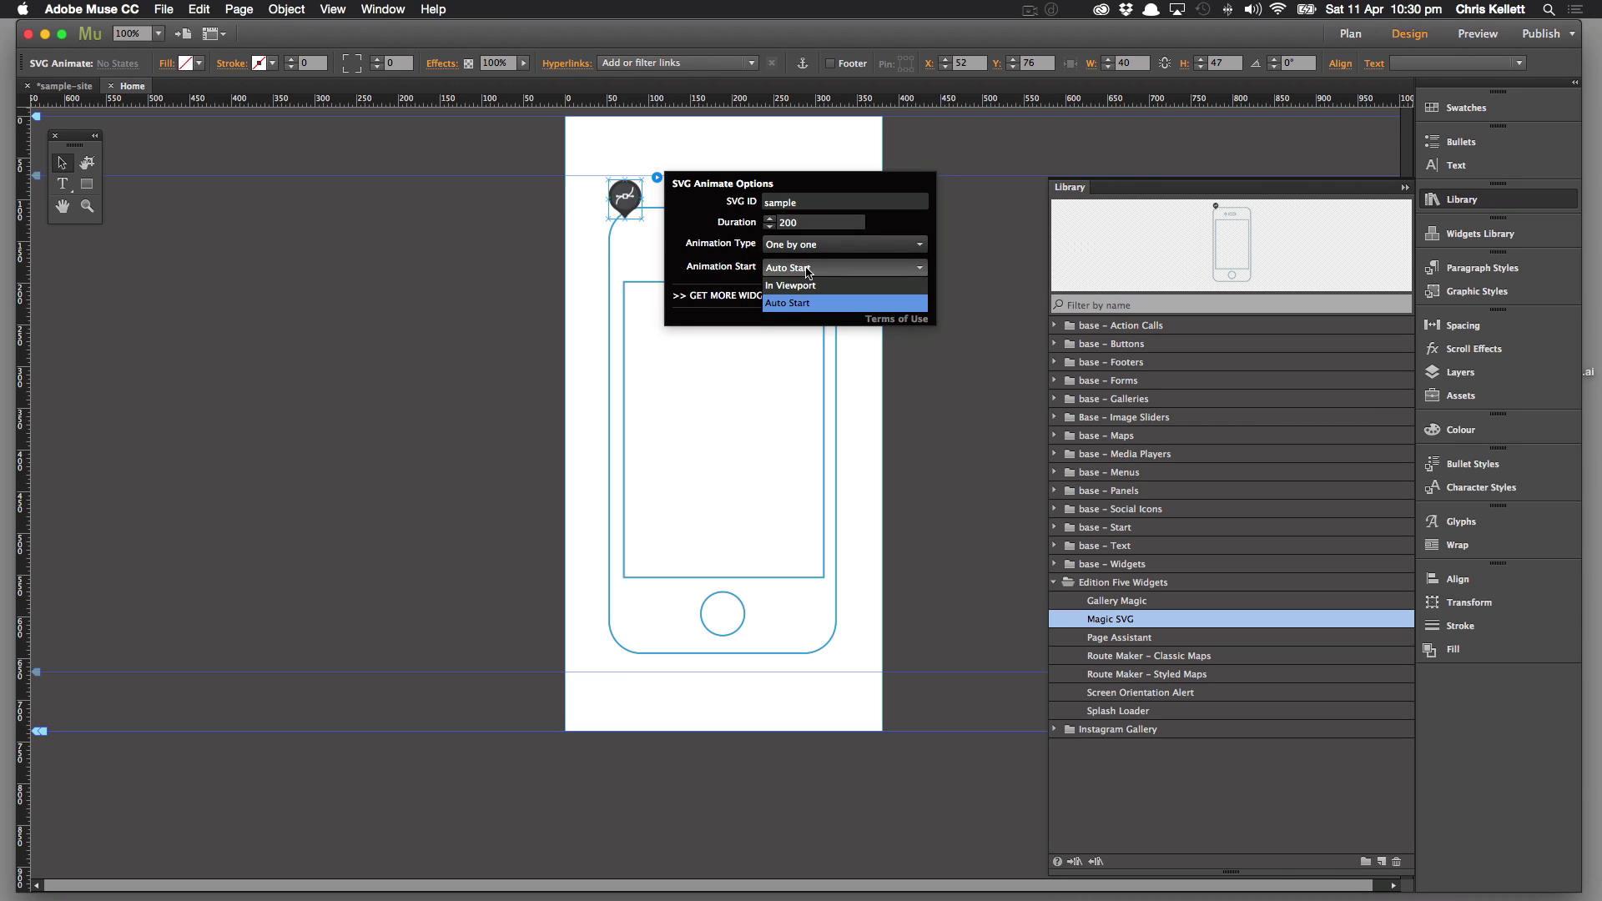
click(740, 286)
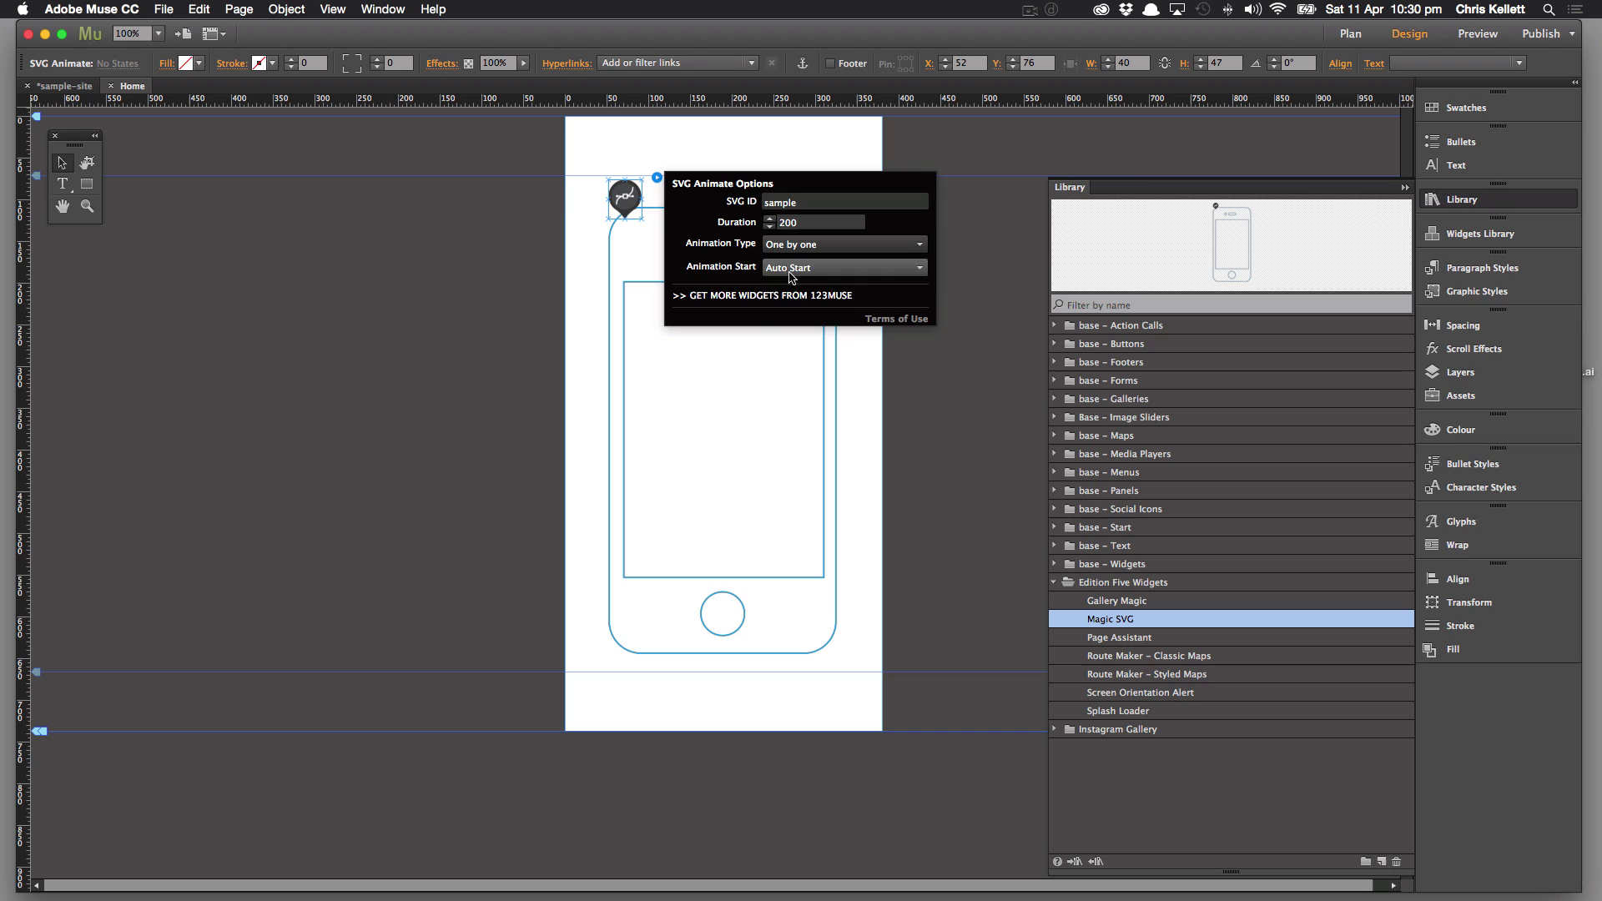
click(791, 268)
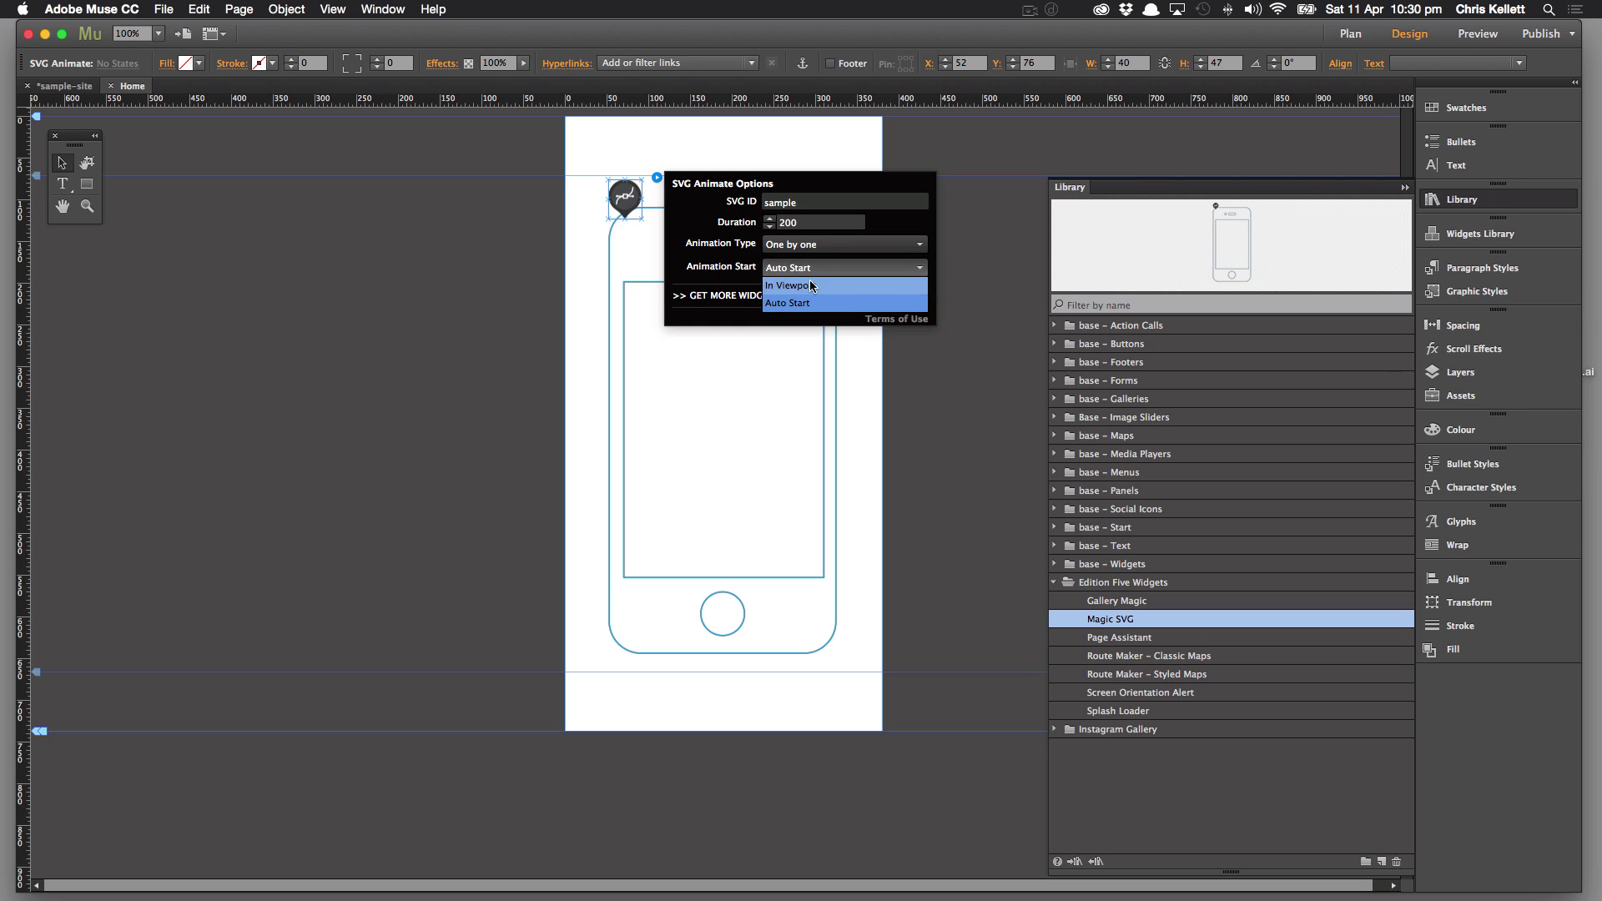
click(717, 282)
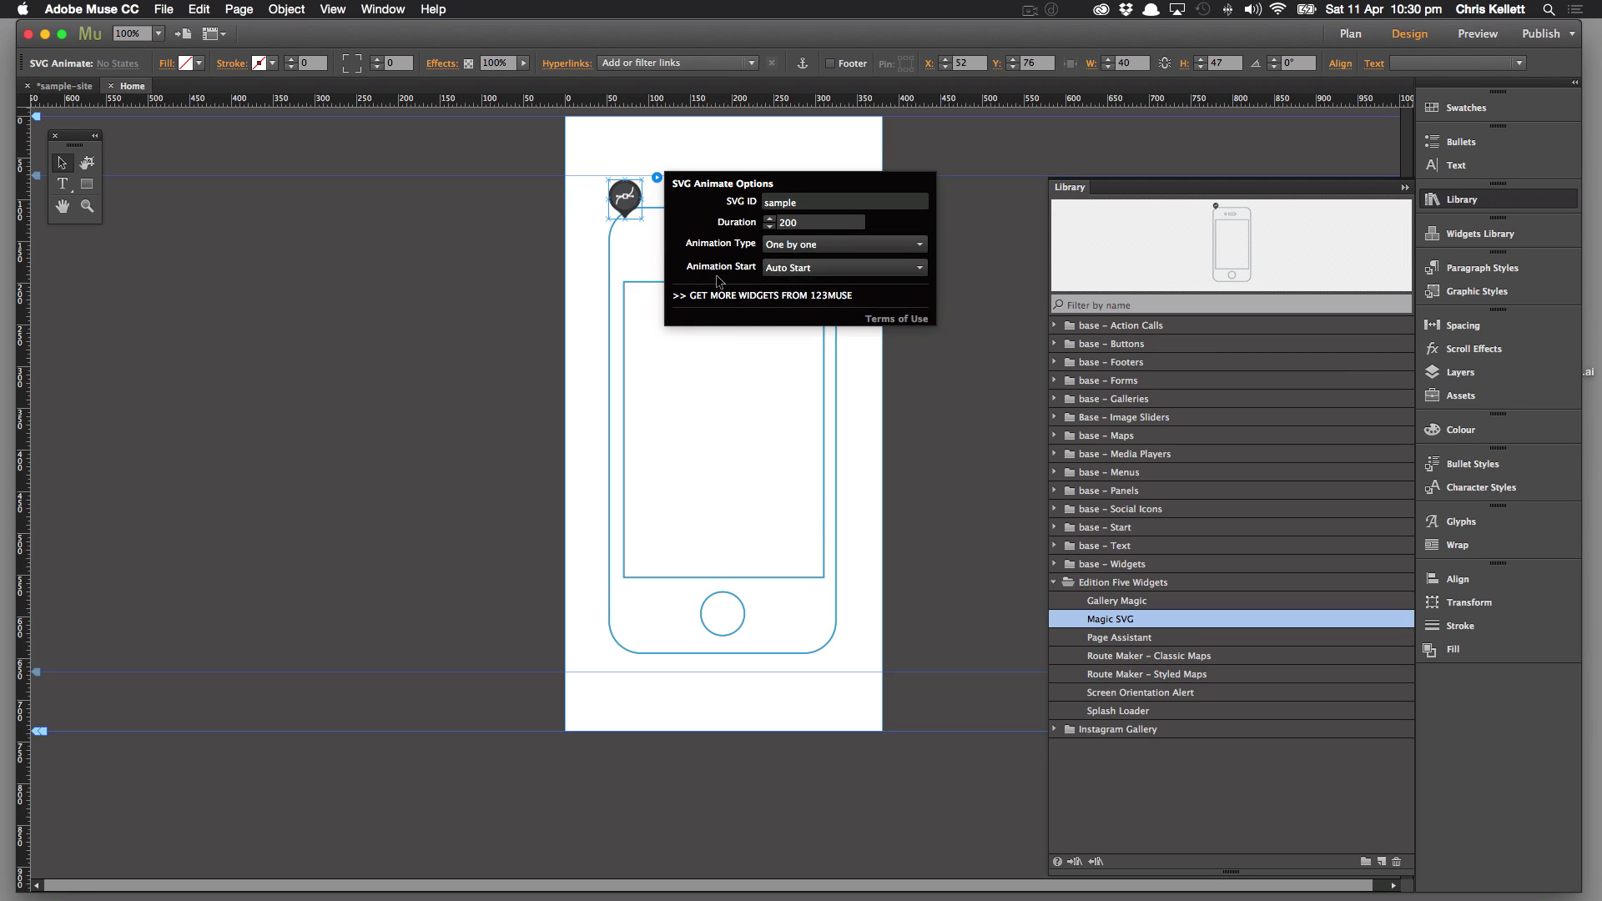
click(811, 269)
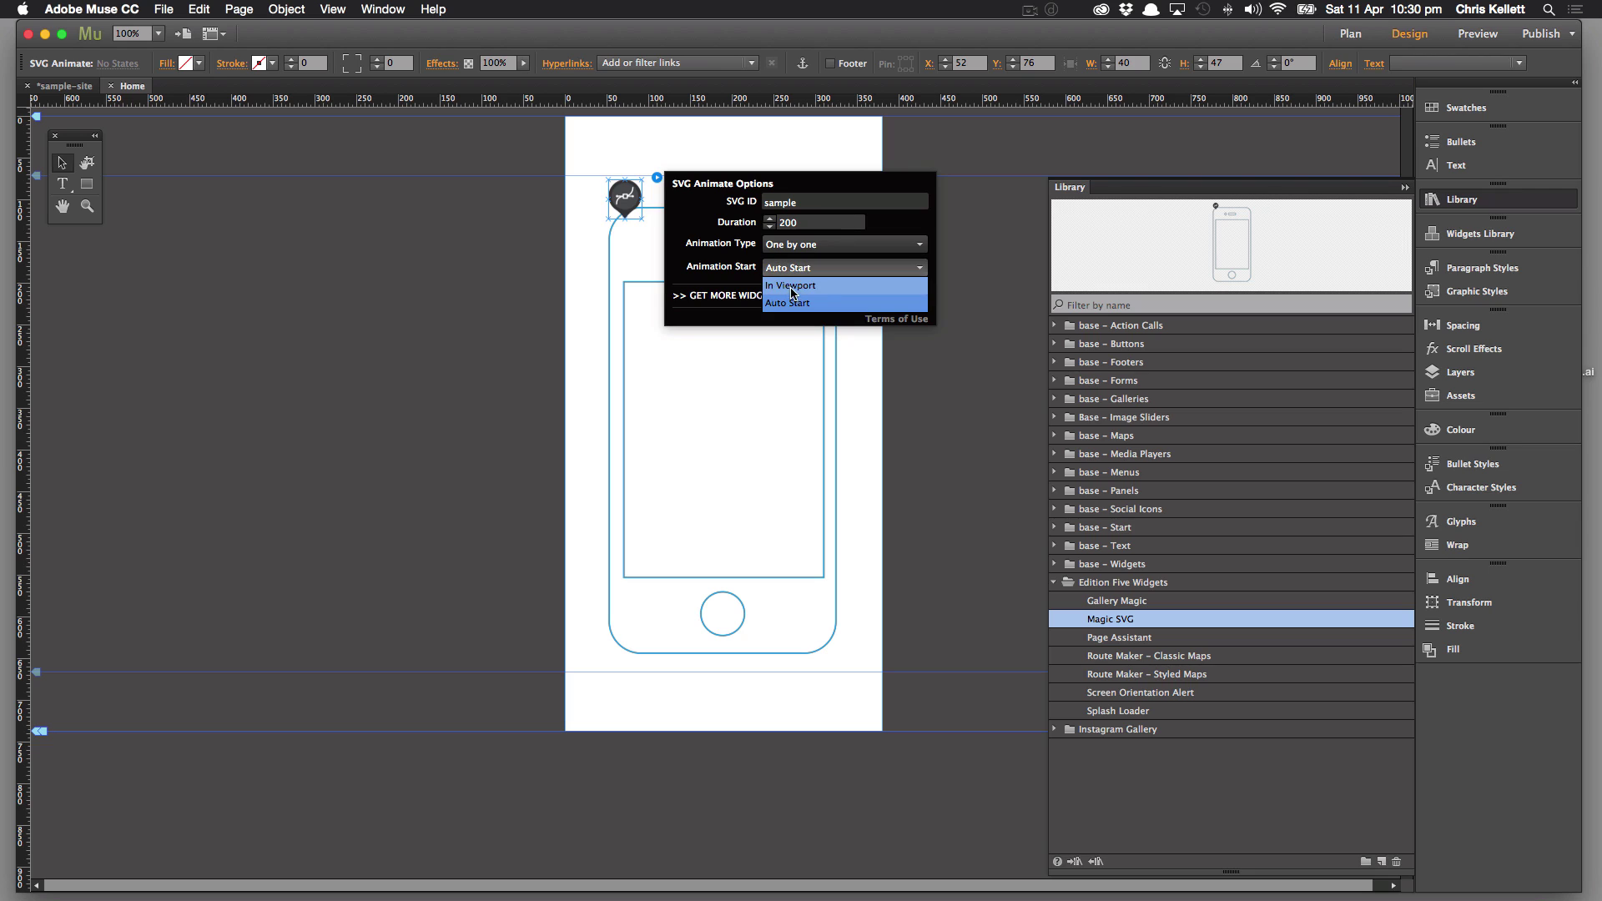
click(699, 267)
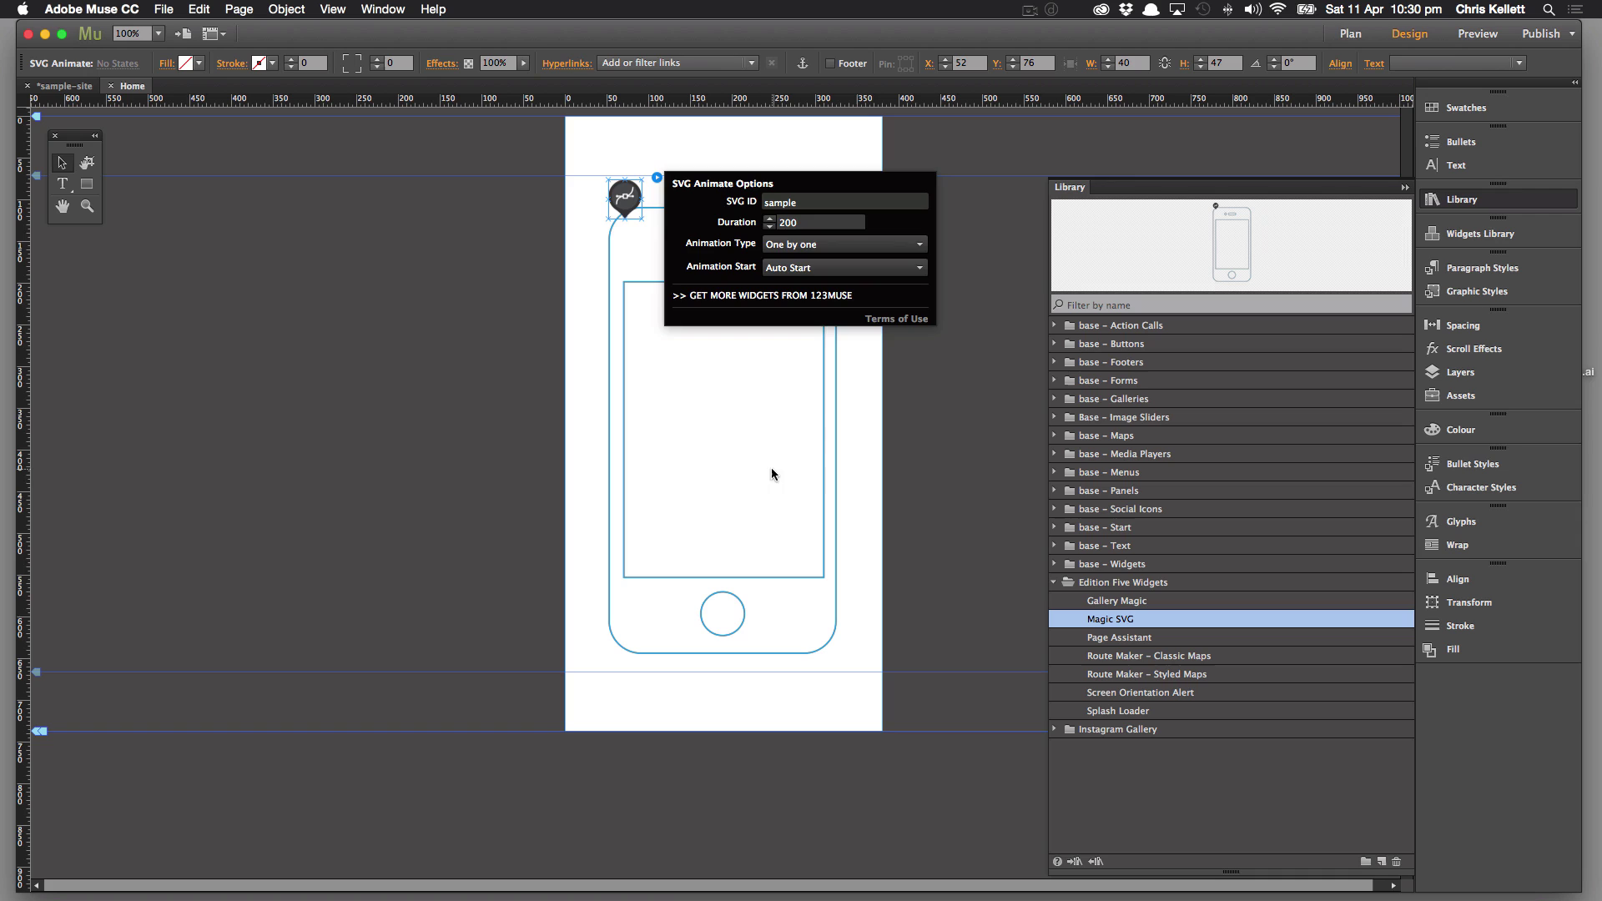
scroll(843, 436, right, 1)
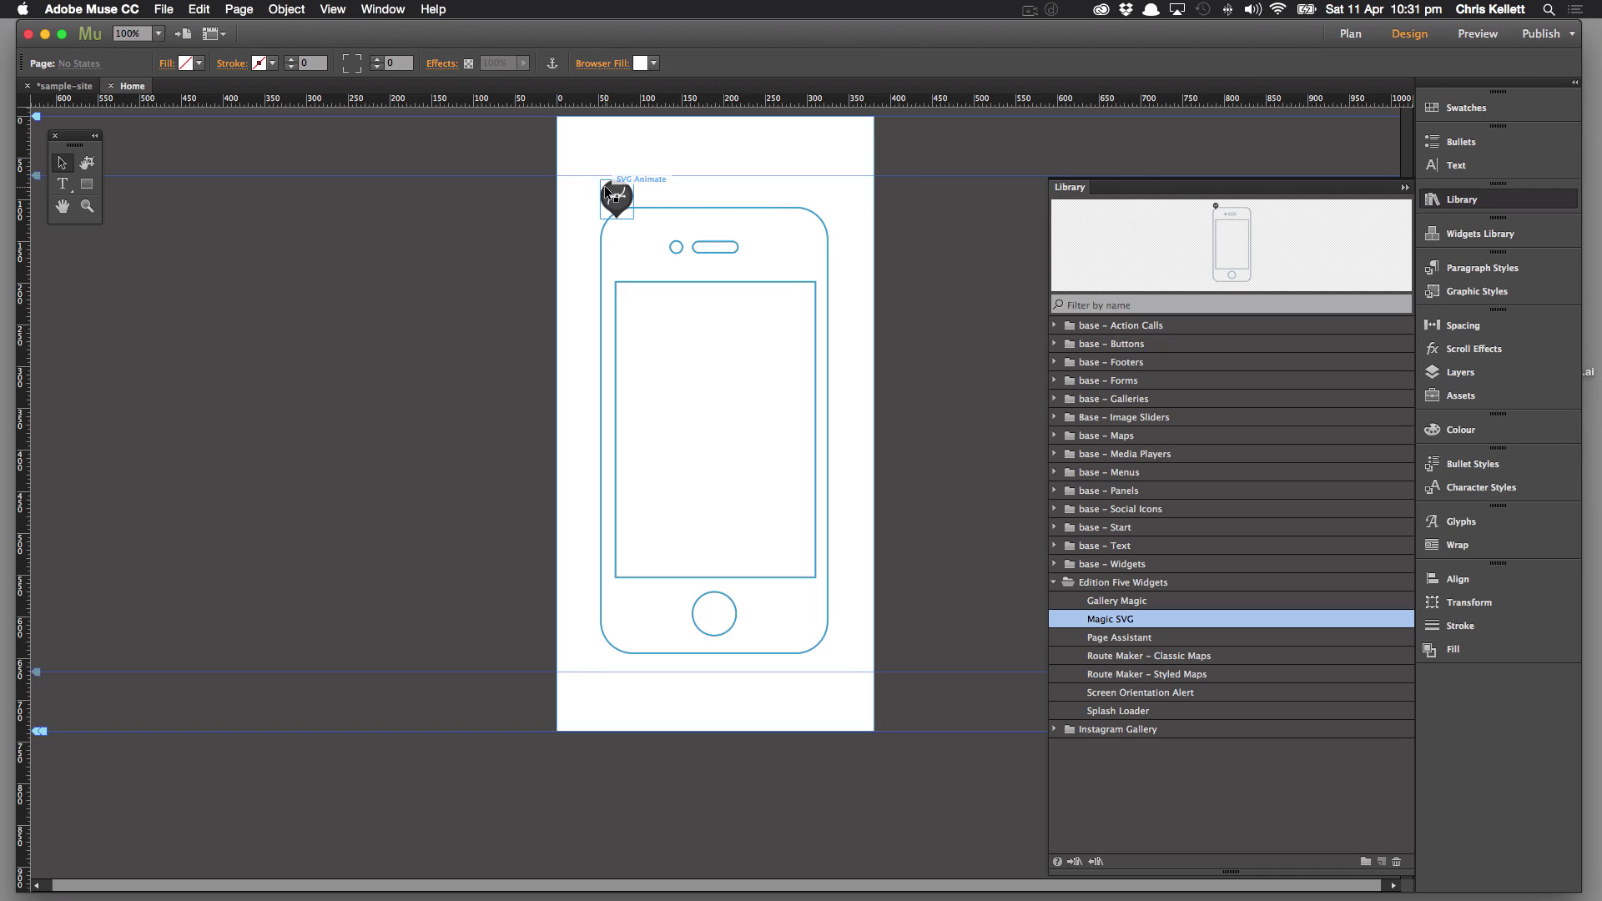
click(642, 233)
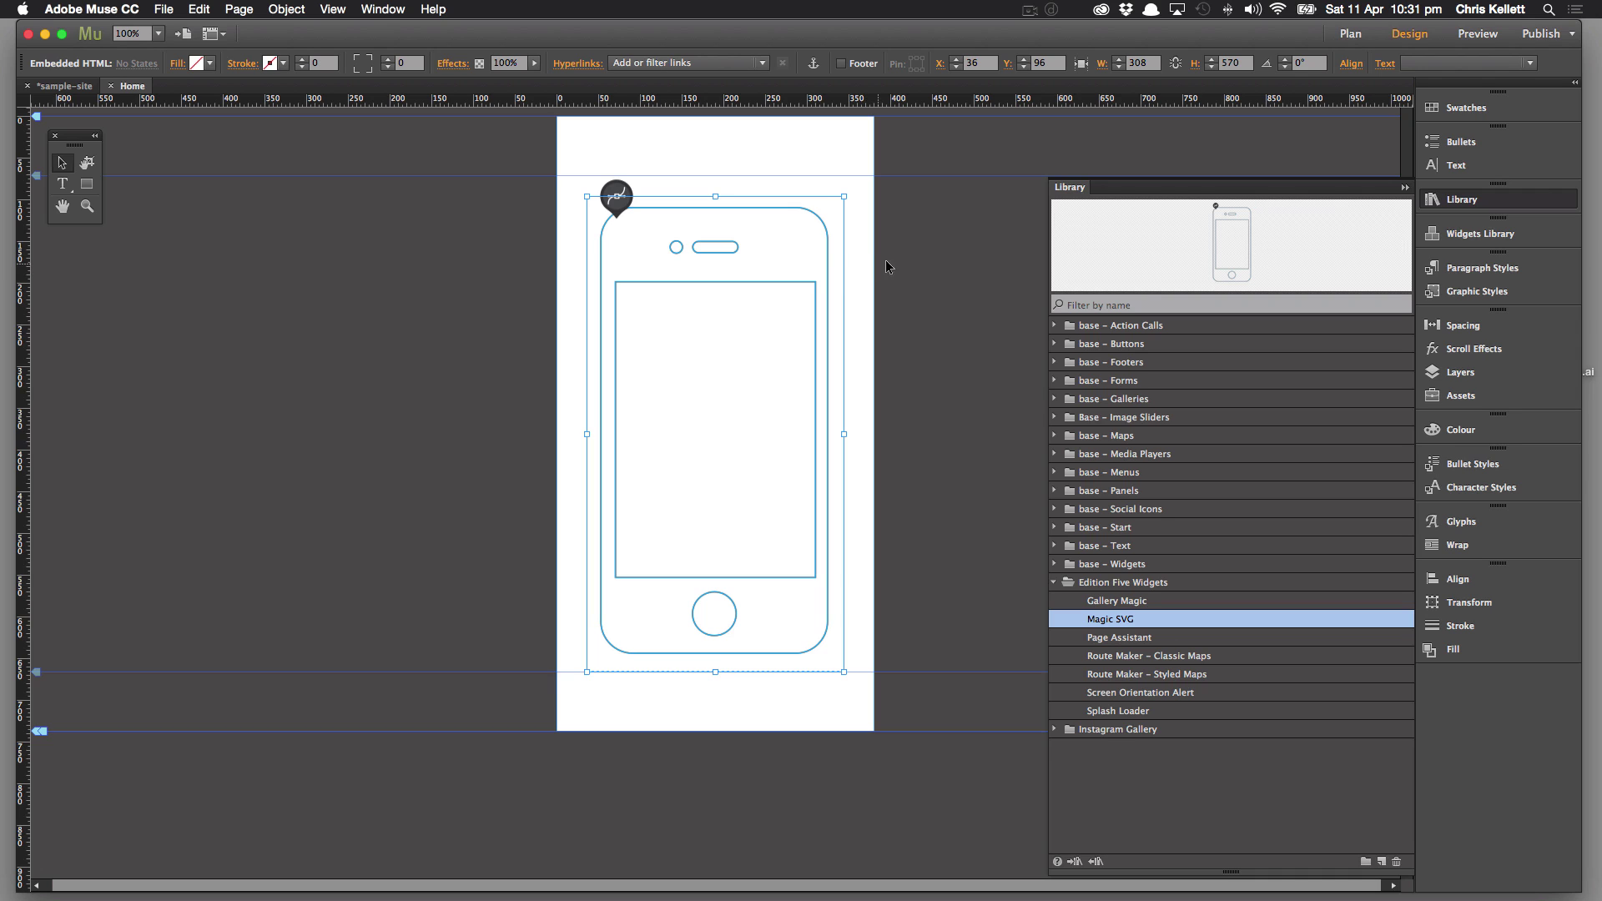
right_click(737, 257)
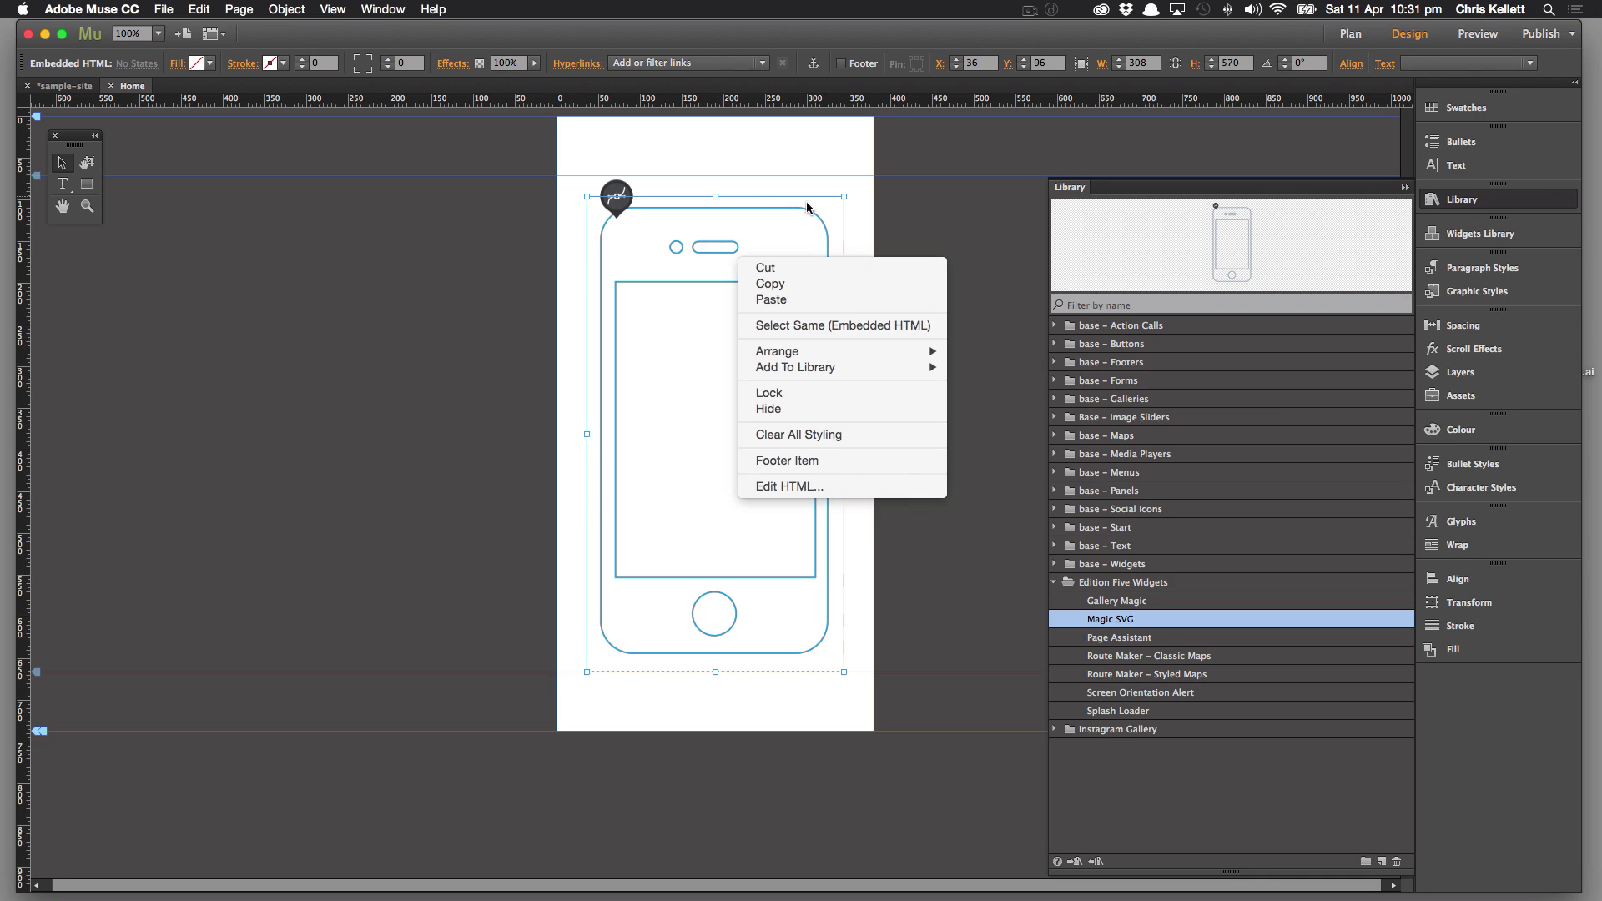
click(824, 487)
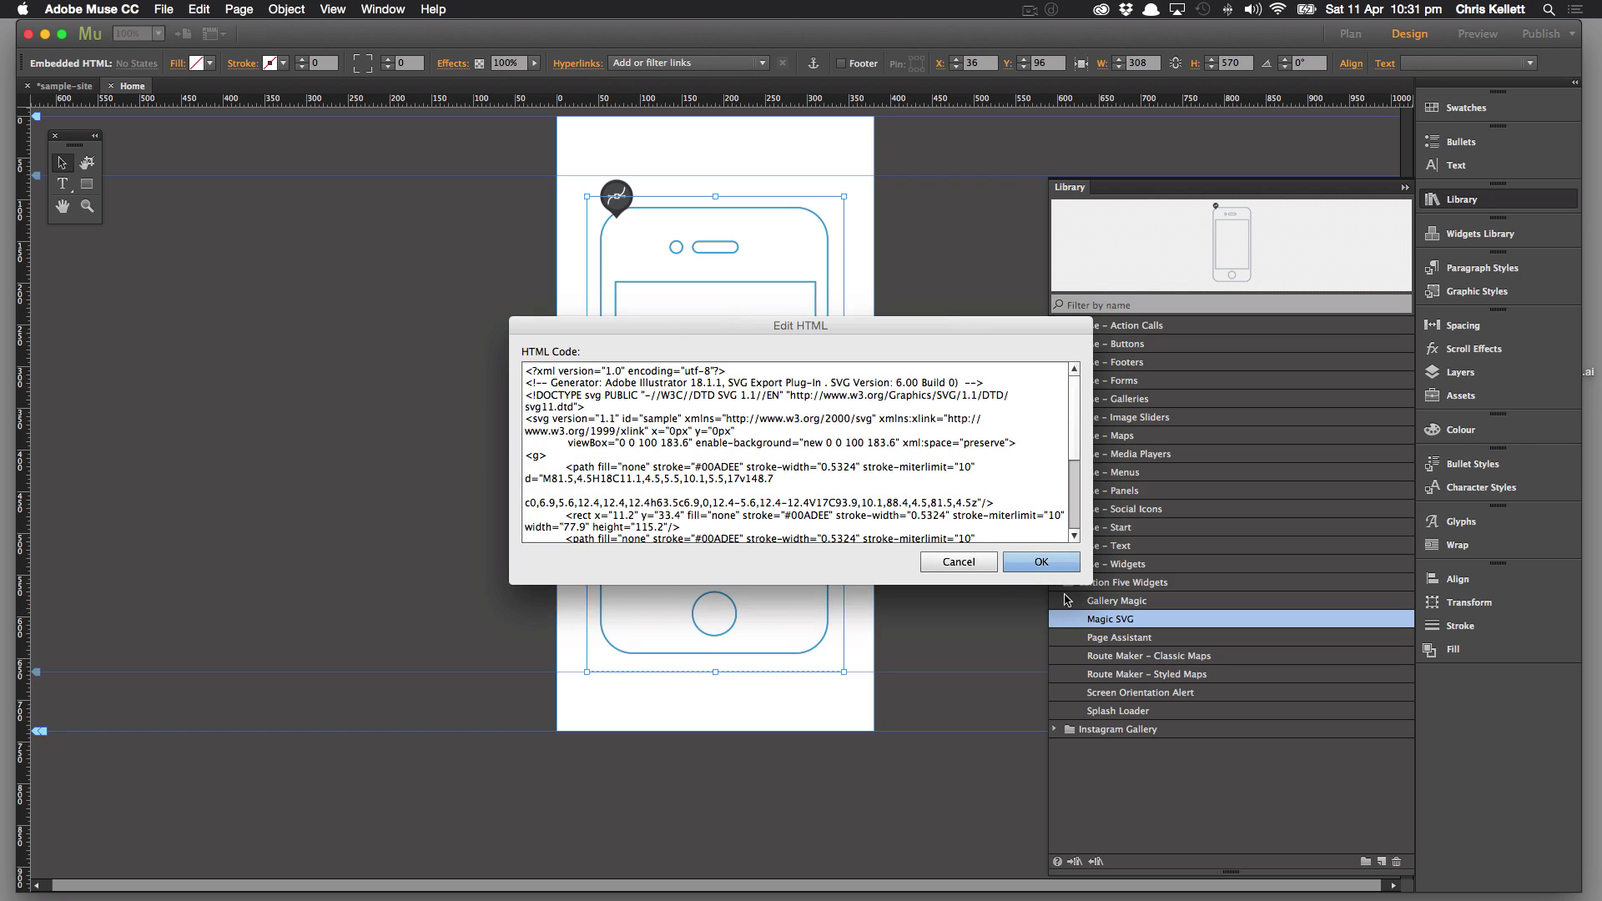
scroll(918, 399, down, 5)
scroll(814, 451, up, 5)
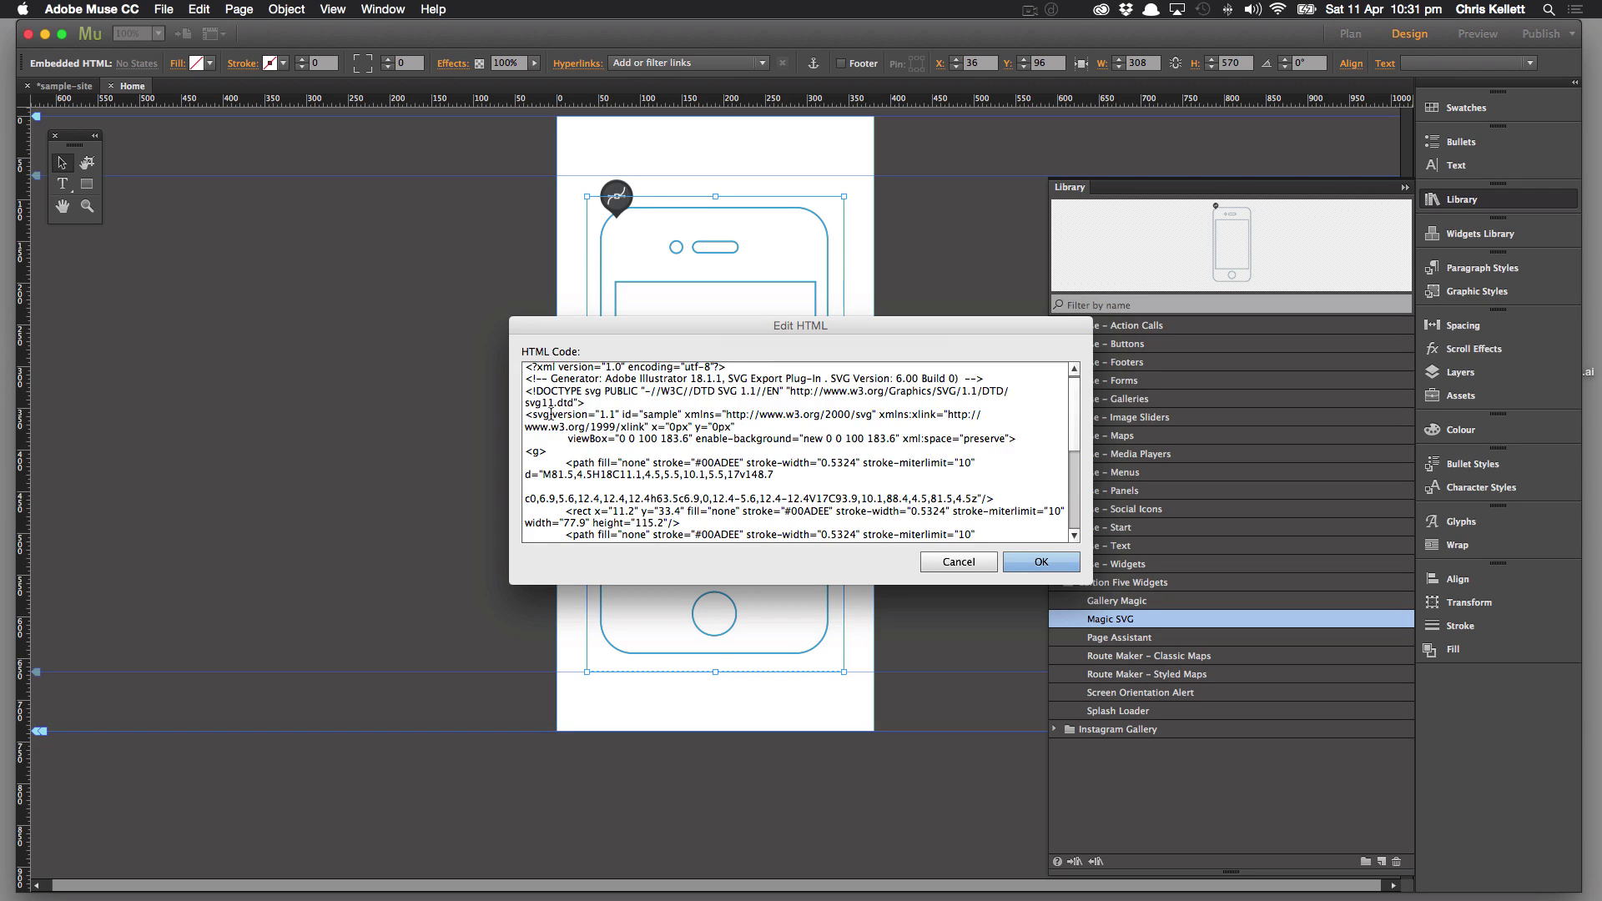
drag(527, 414, 724, 444)
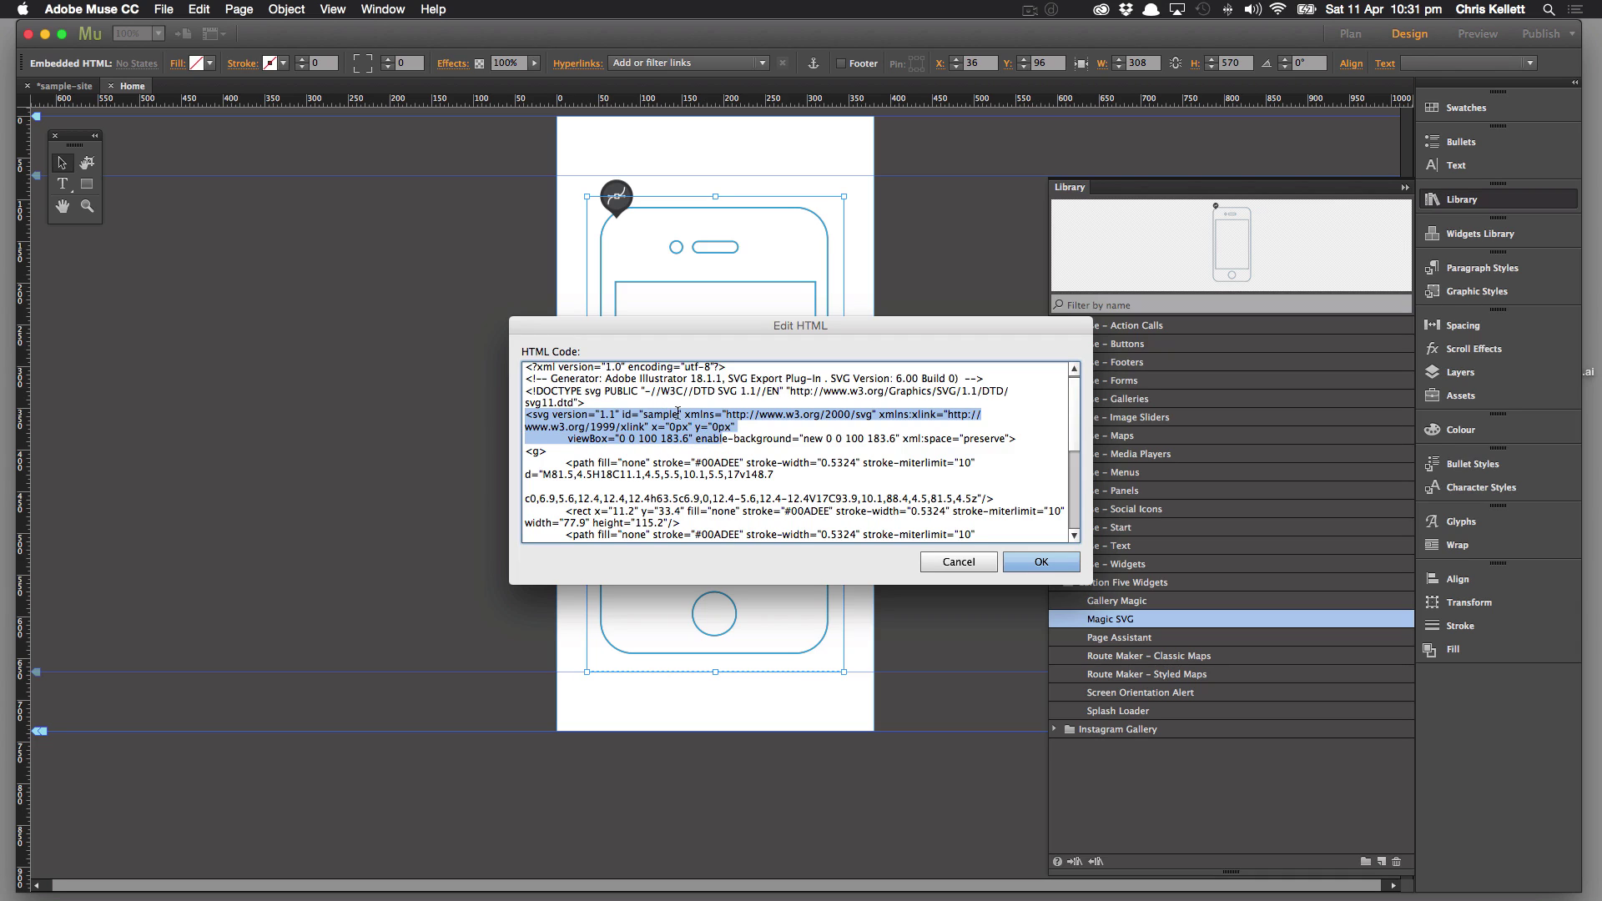
double_click(643, 413)
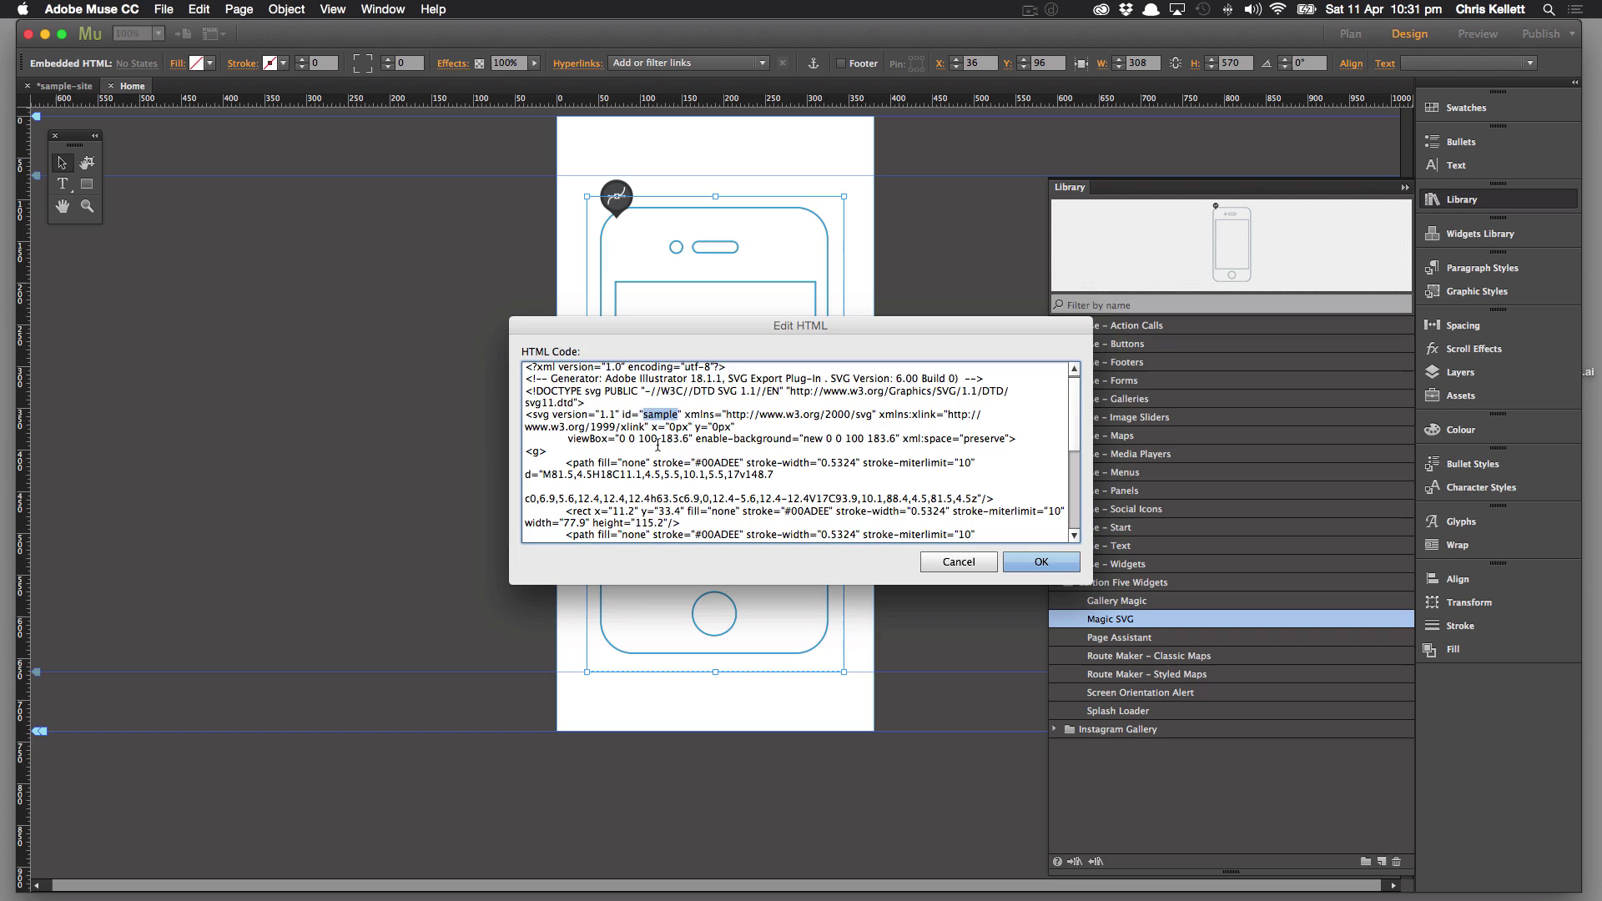
click(982, 564)
click(968, 564)
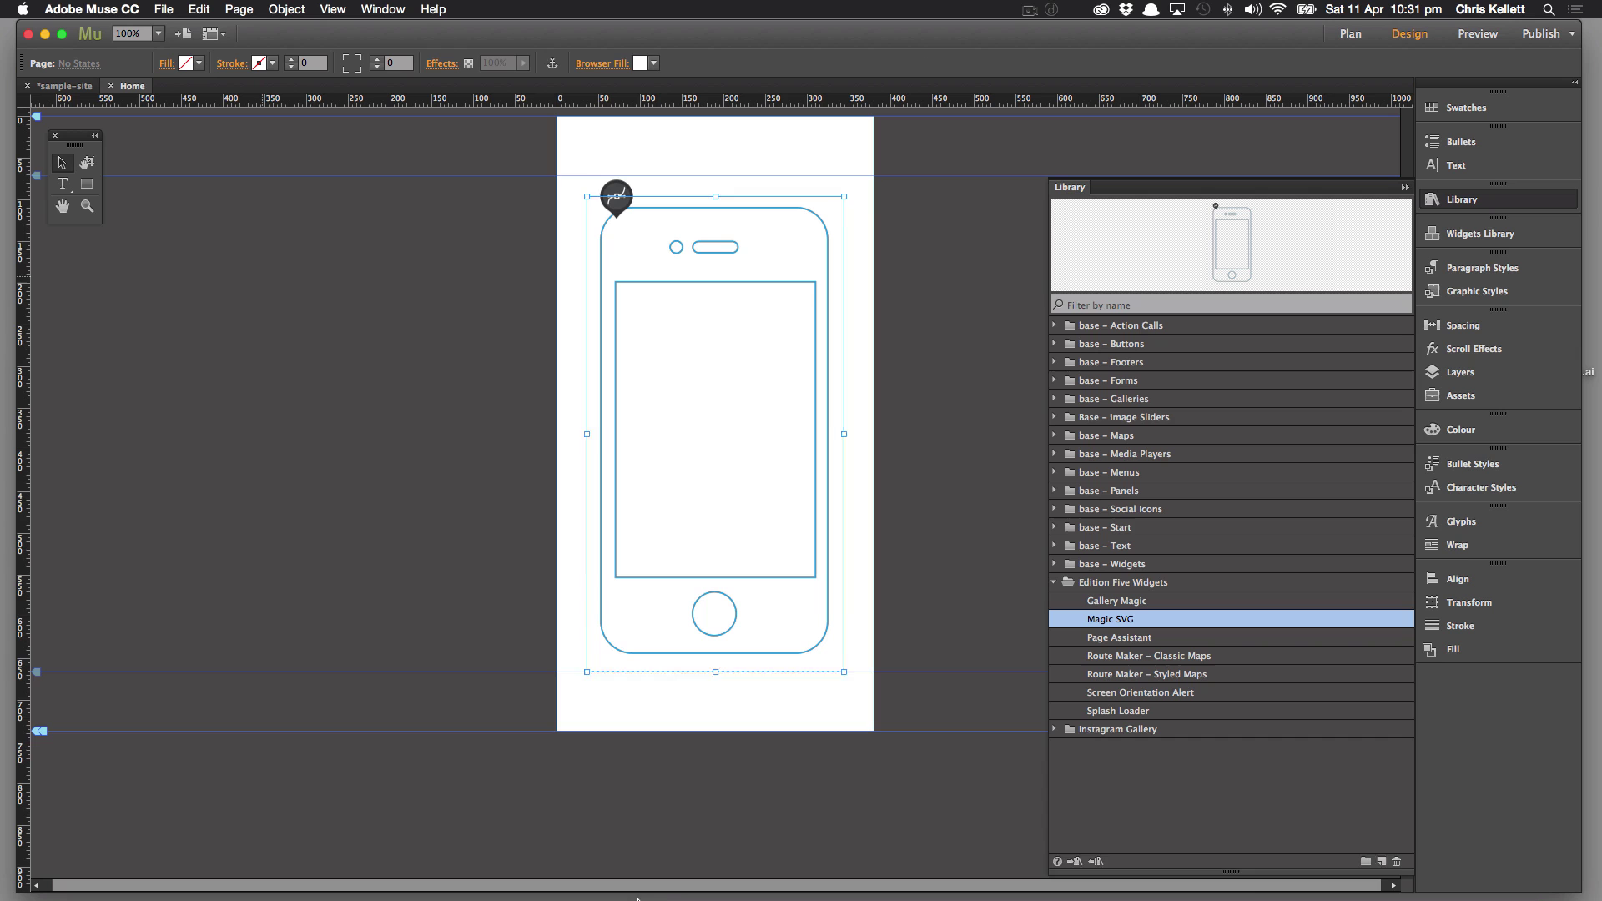
- Open 123muse-logo.ai in Illustrator and select the whole circle M logo
click(699, 883)
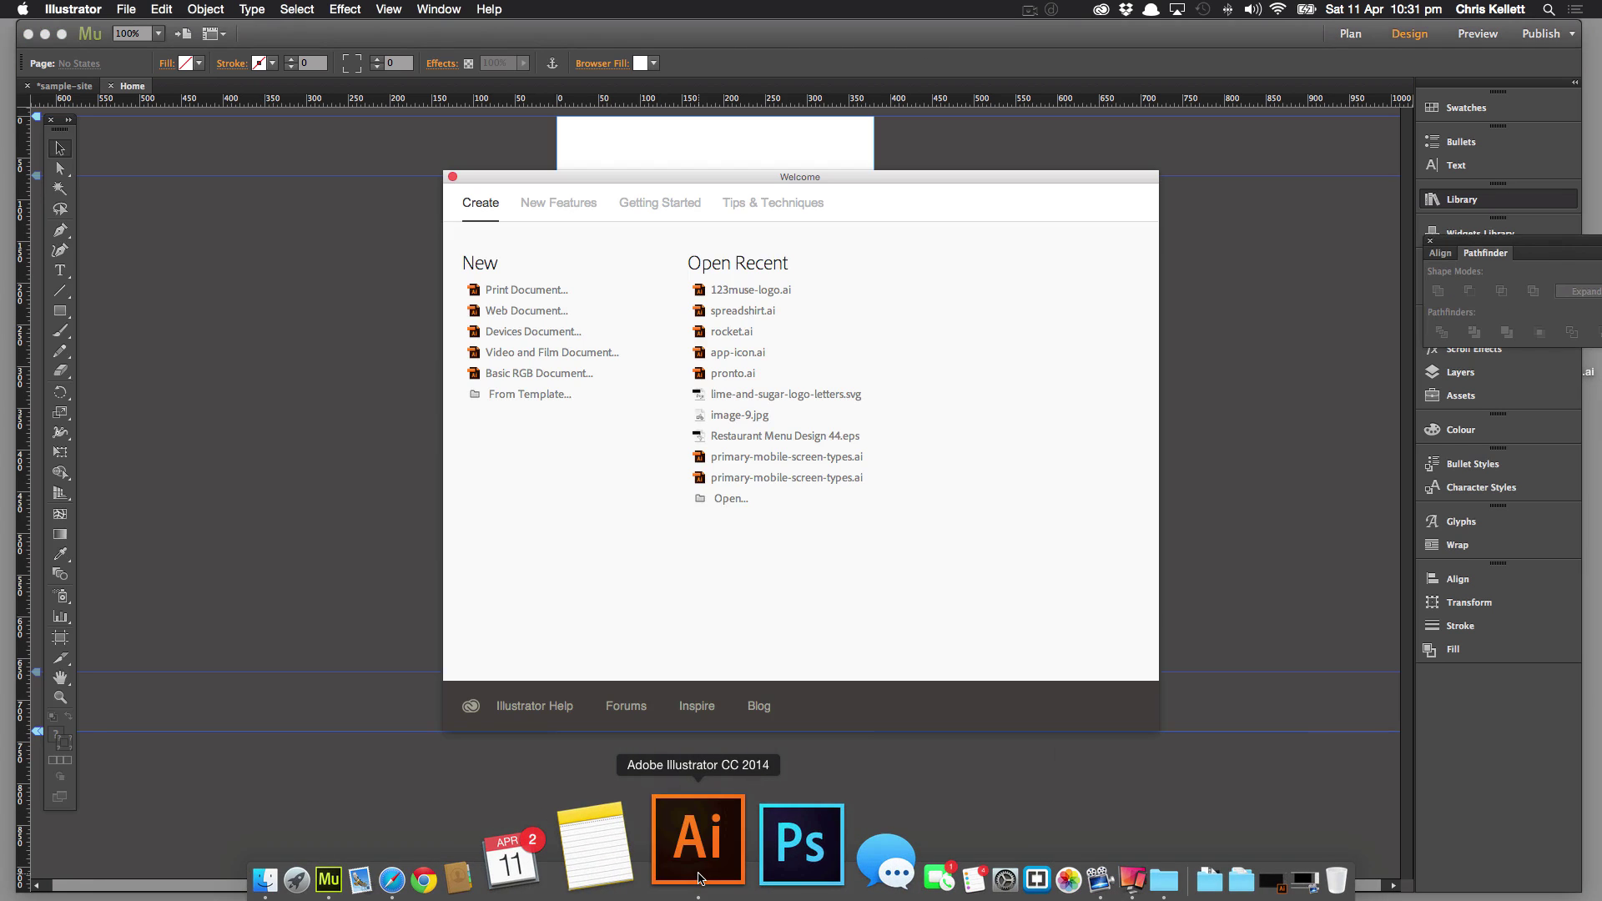
click(785, 306)
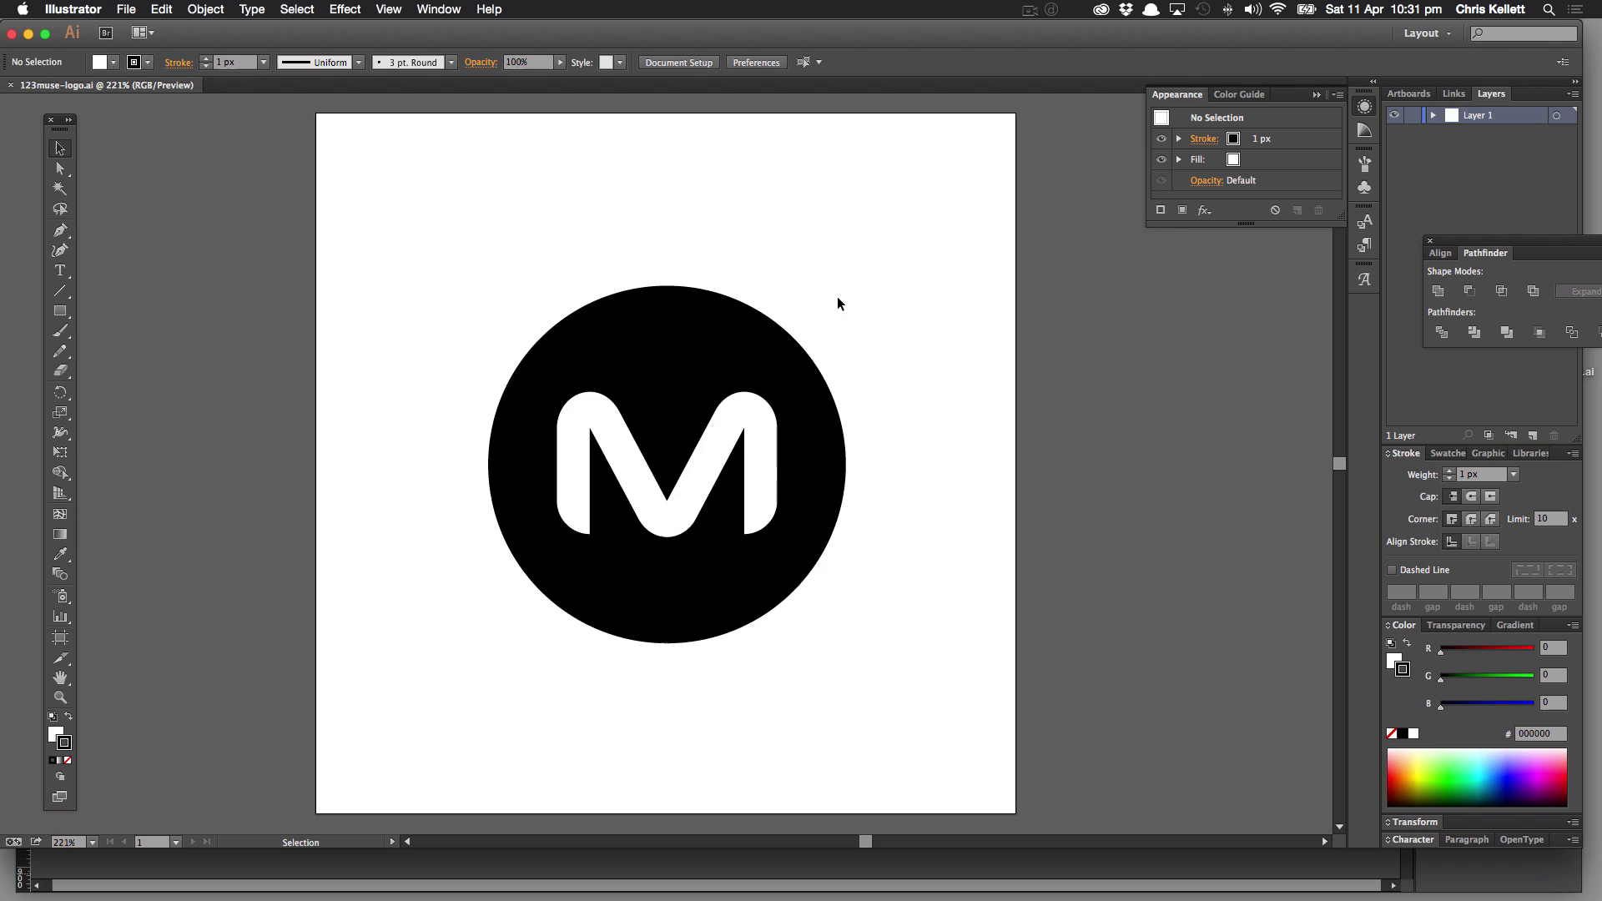
drag(599, 197, 788, 682)
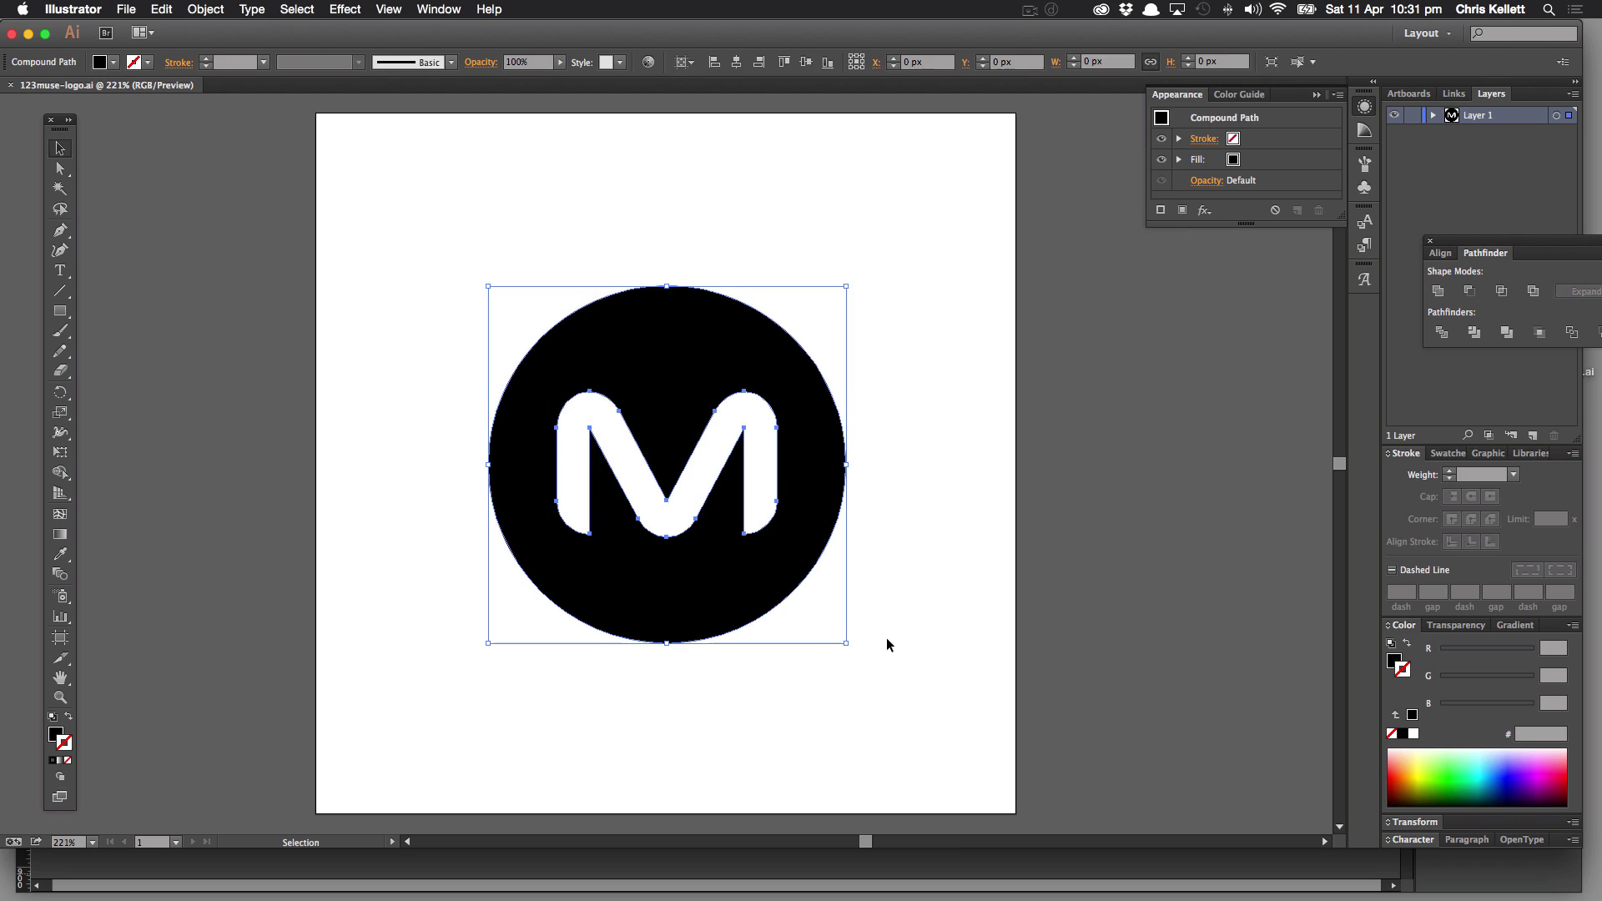
- Apply default fill and stroke, then set the fill to None for a black outline
click(52, 716)
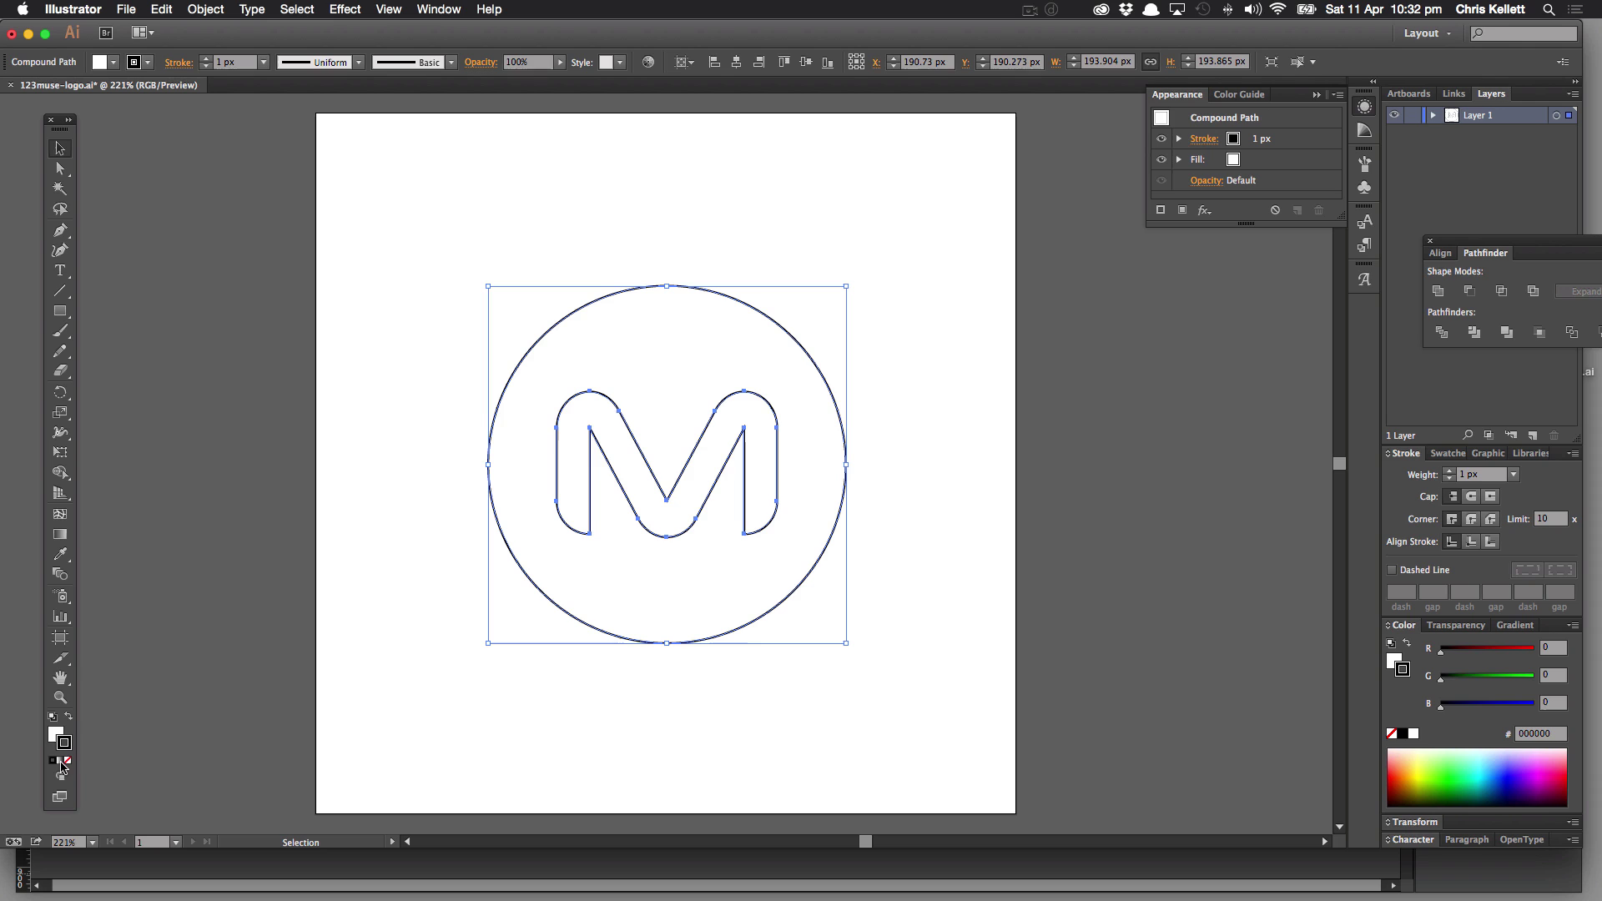
click(50, 731)
click(61, 759)
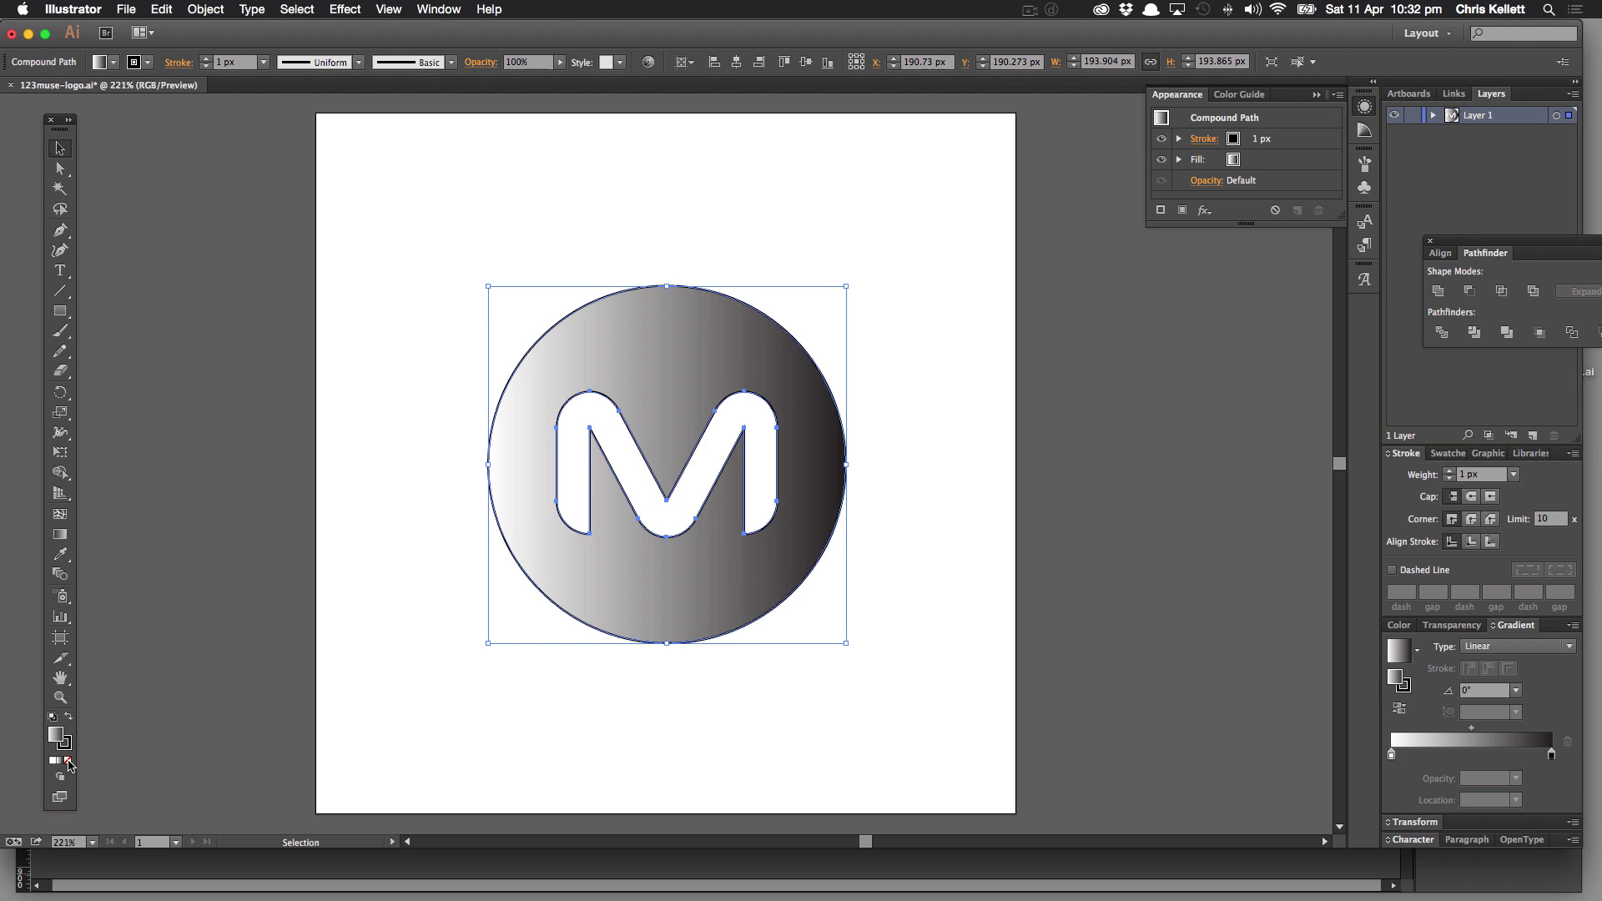
click(70, 760)
click(437, 527)
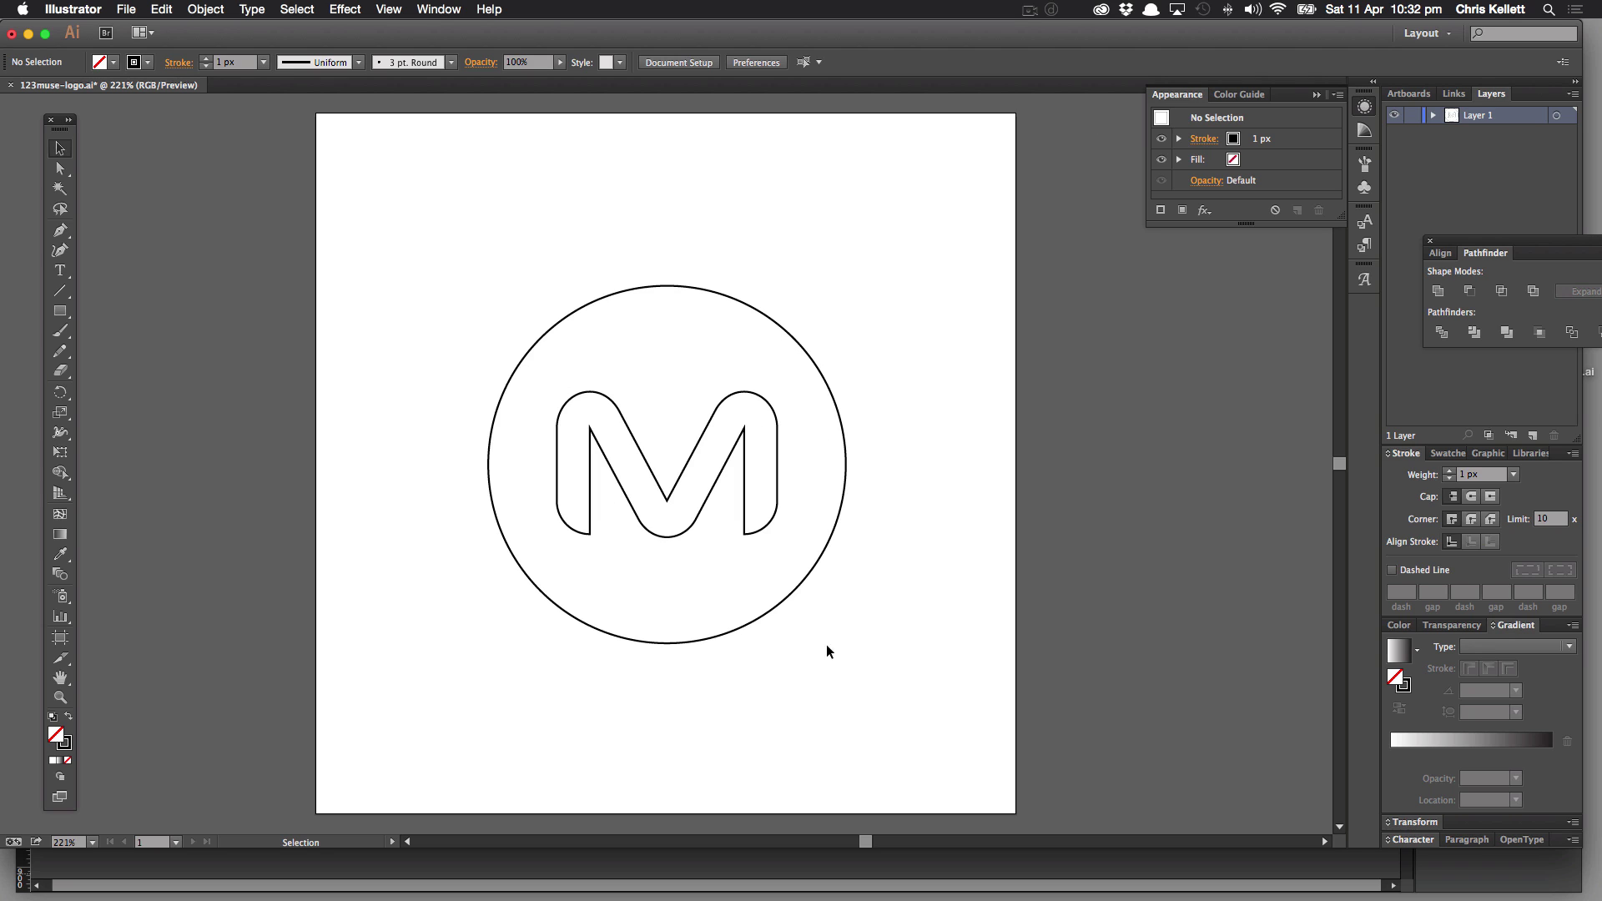
click(127, 10)
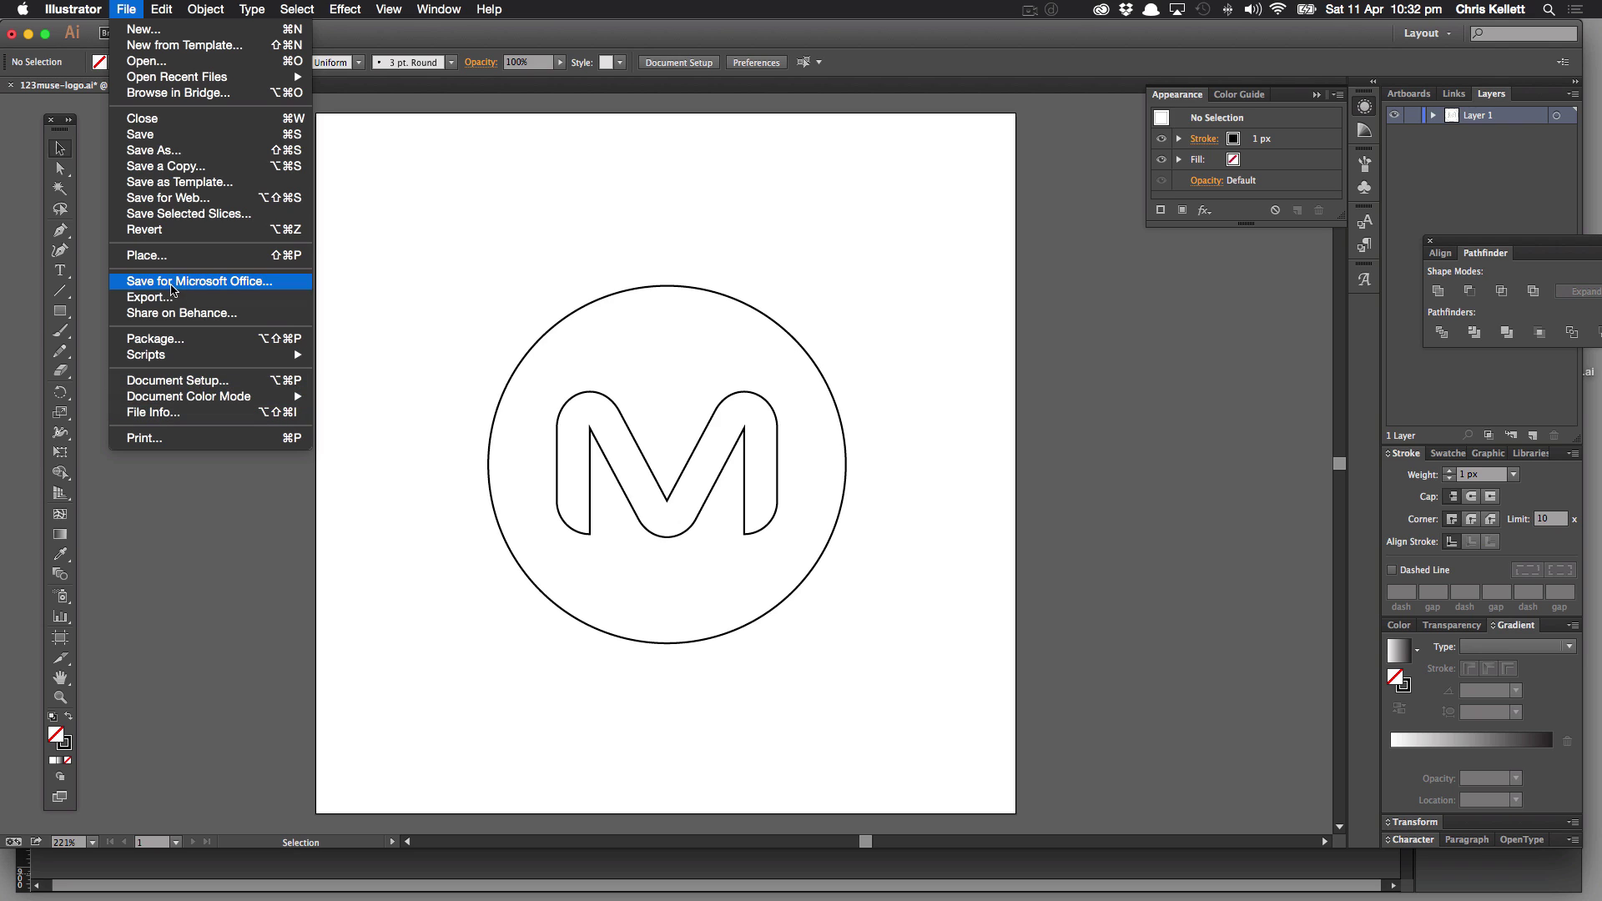
- Save the logo, then Save As in SVG (svg) format to reach SVG Options
click(154, 140)
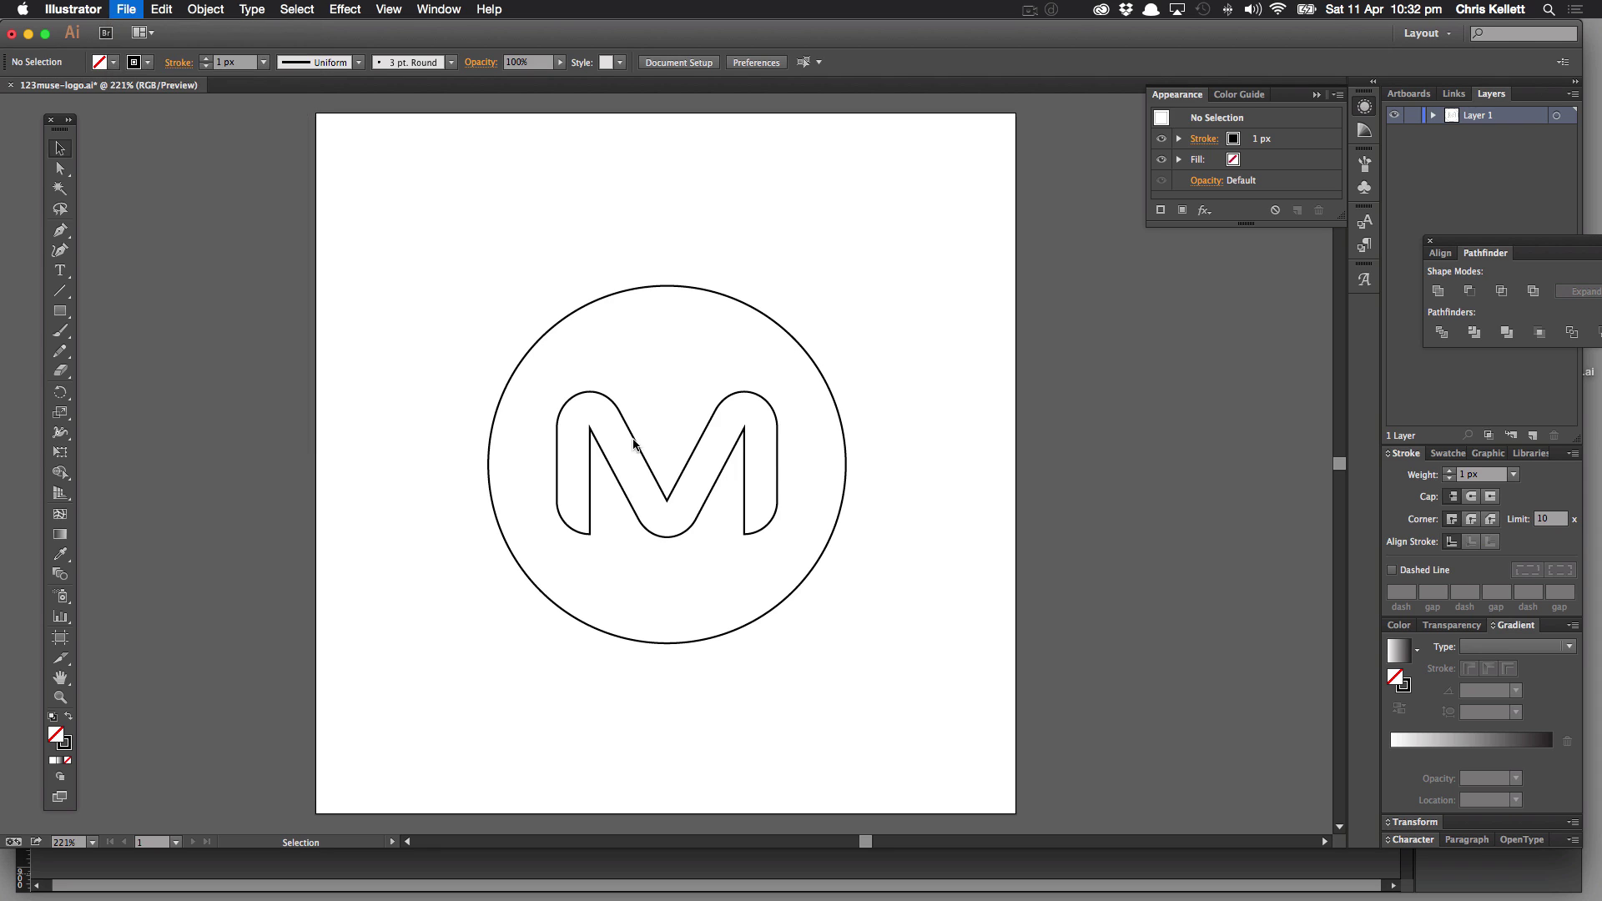
click(123, 10)
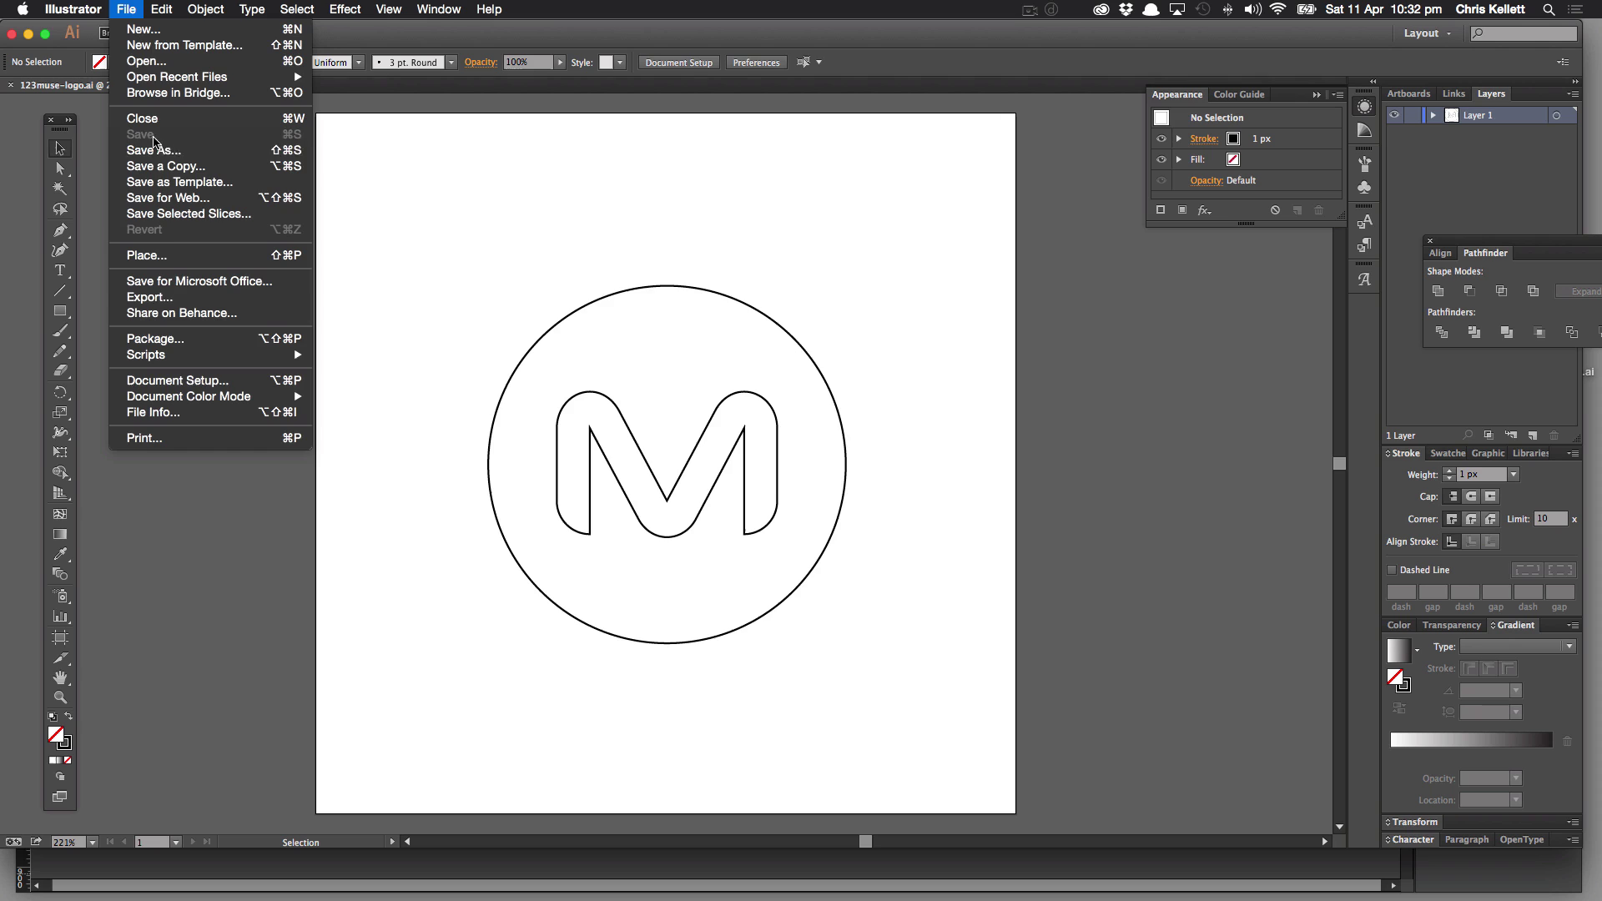
click(163, 154)
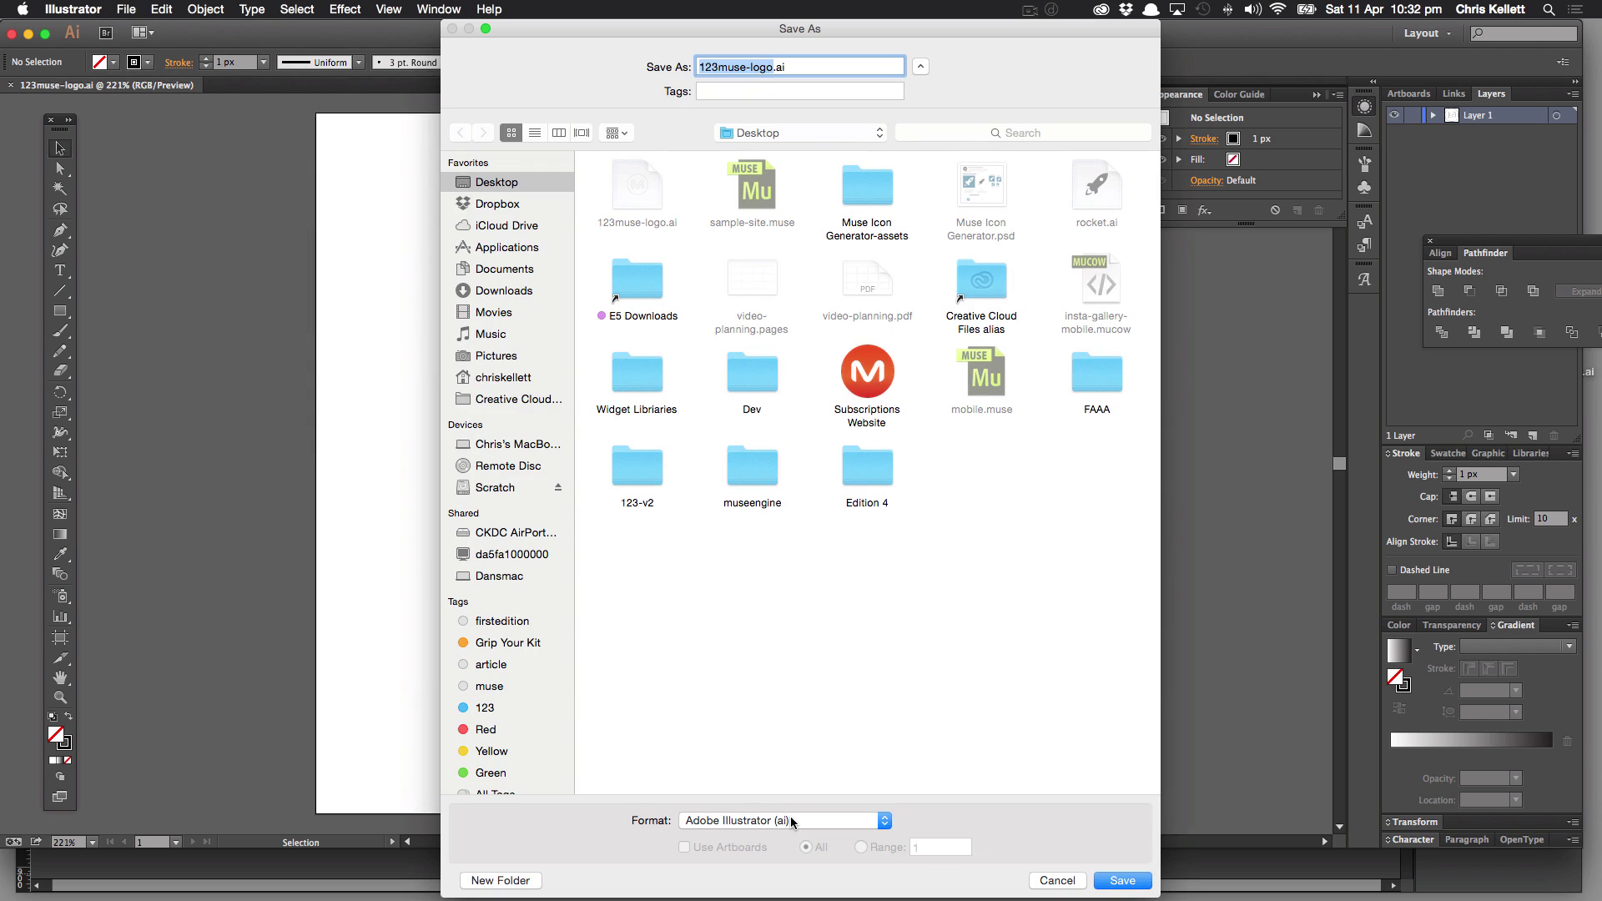
click(799, 820)
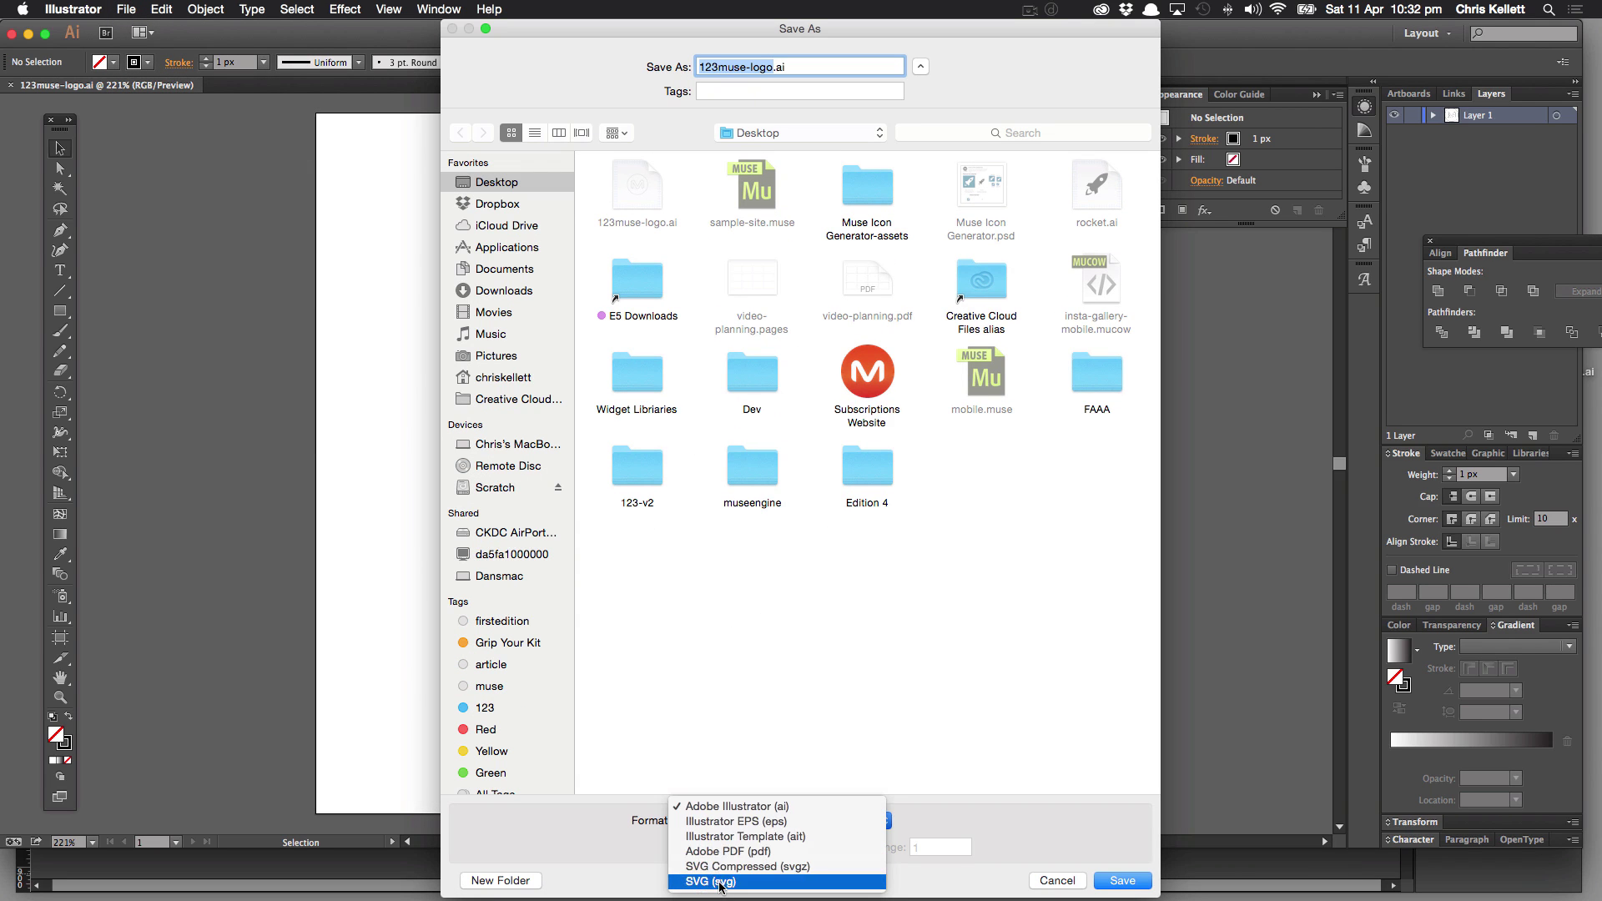
click(766, 881)
click(1133, 882)
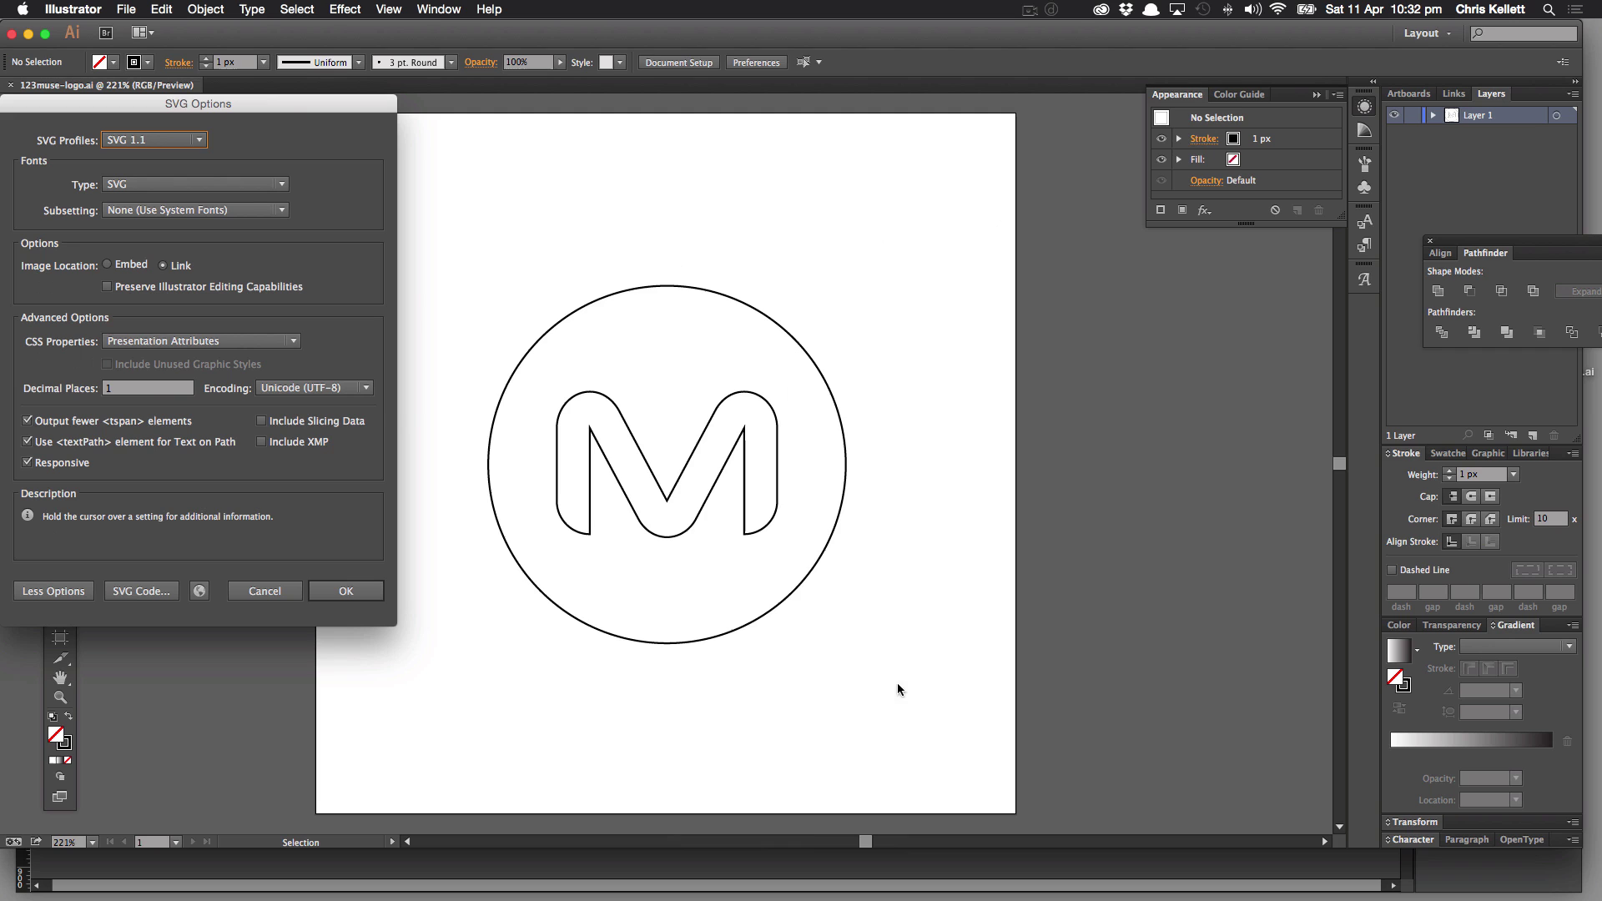
- Show the logo's SVG code in TextEdit, copy all of it, and return to Muse
click(130, 592)
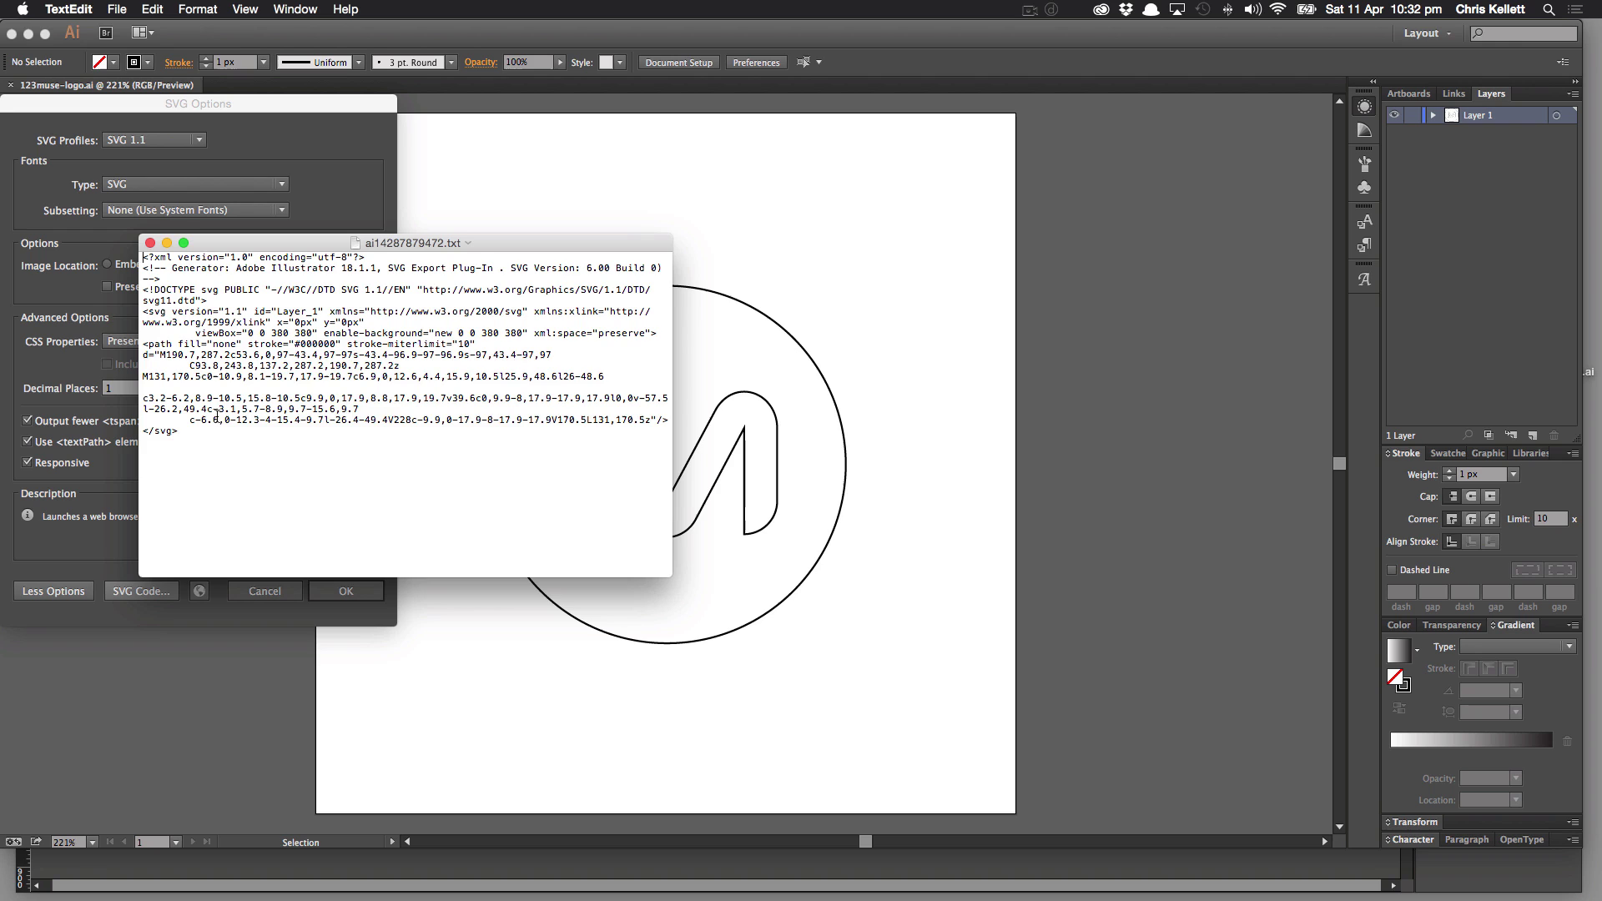
drag(221, 435, 162, 398)
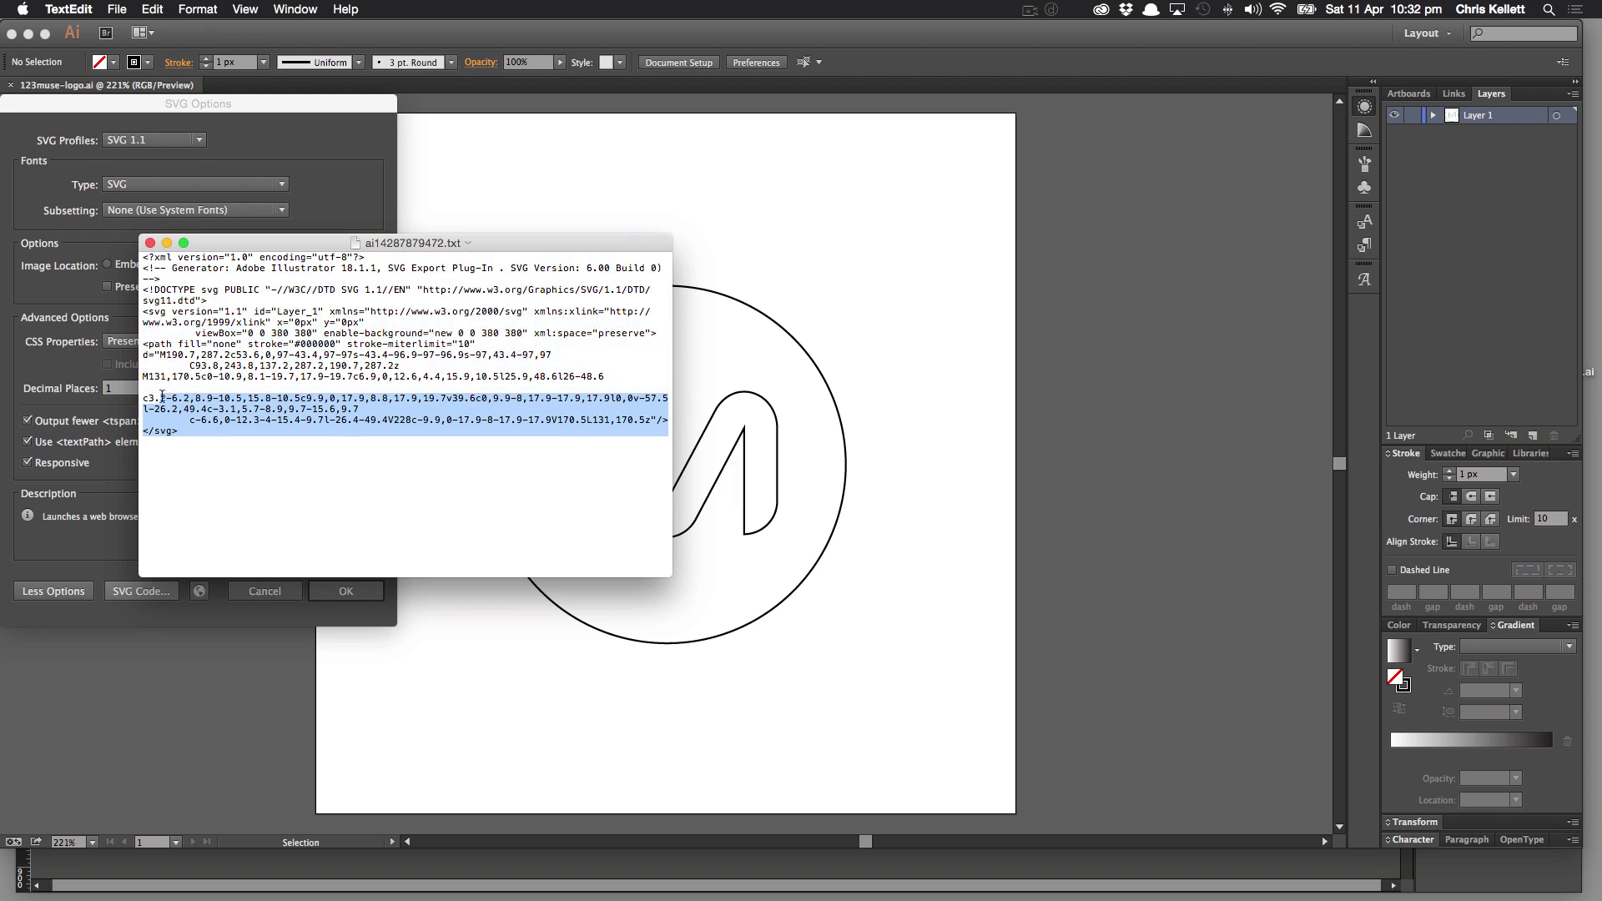
key(super+a)
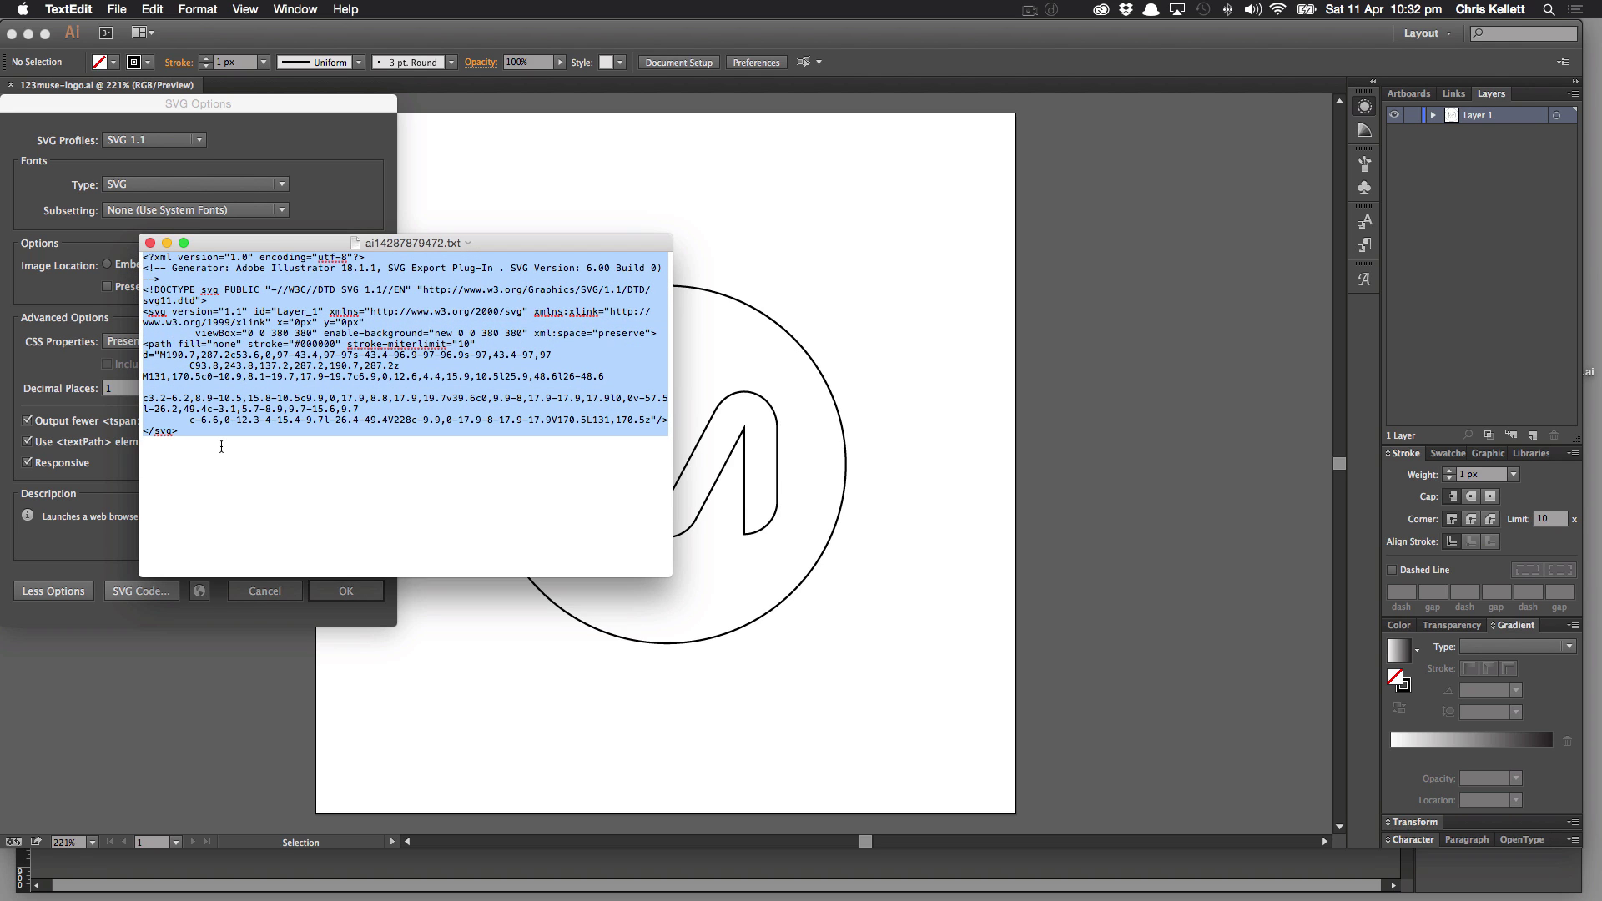
key(super+c)
key(super+Tab)
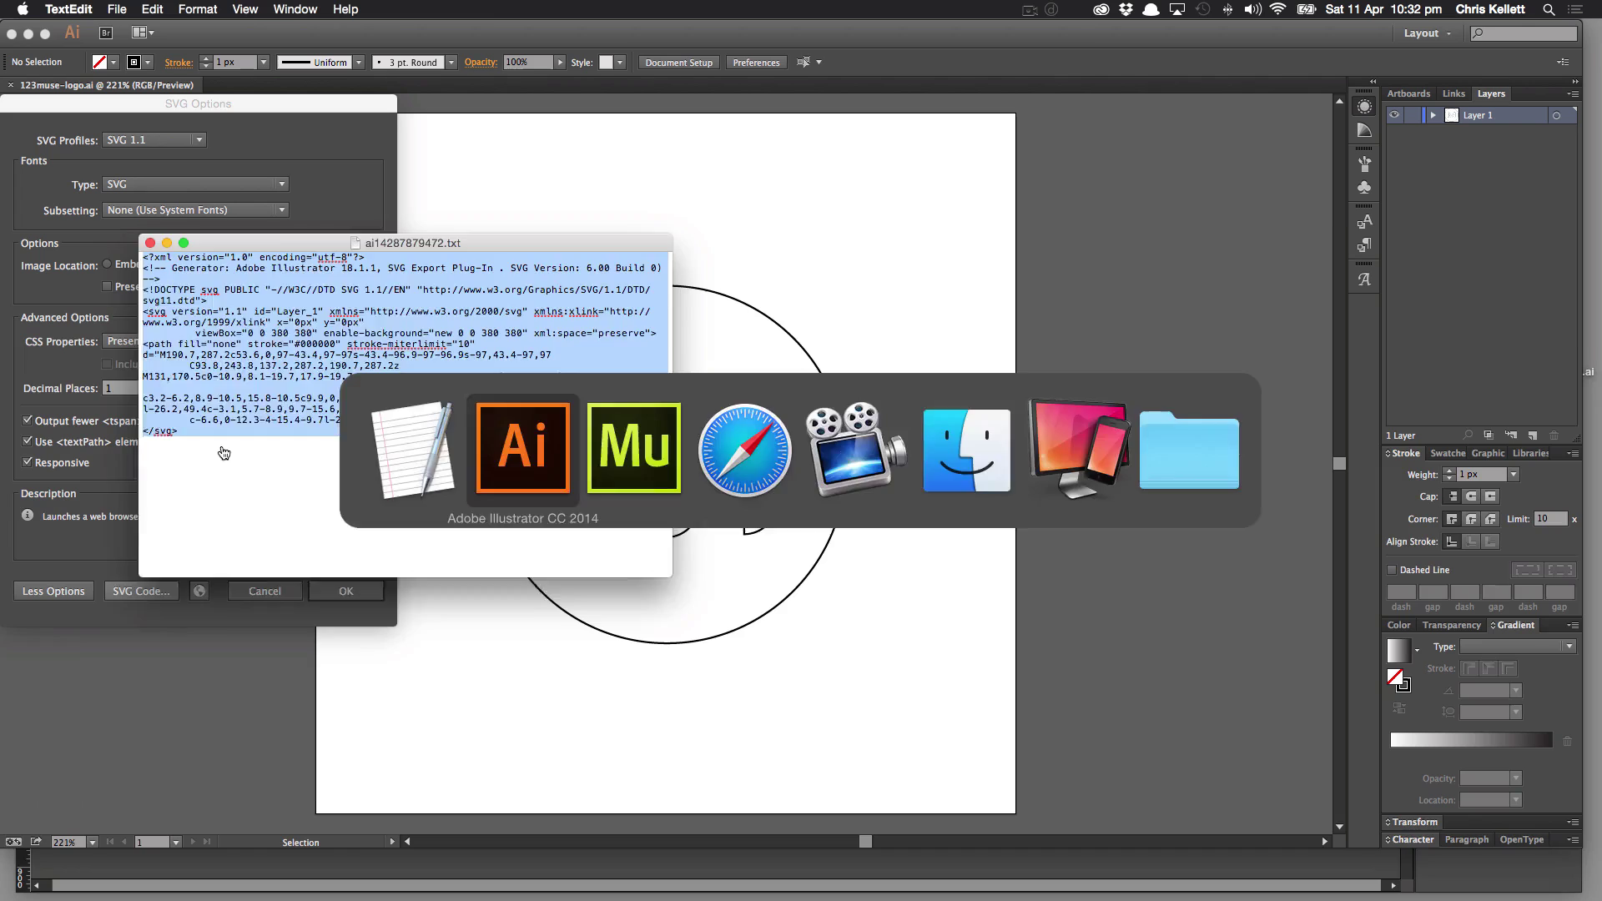
key(super+Tab)
key(Tab)
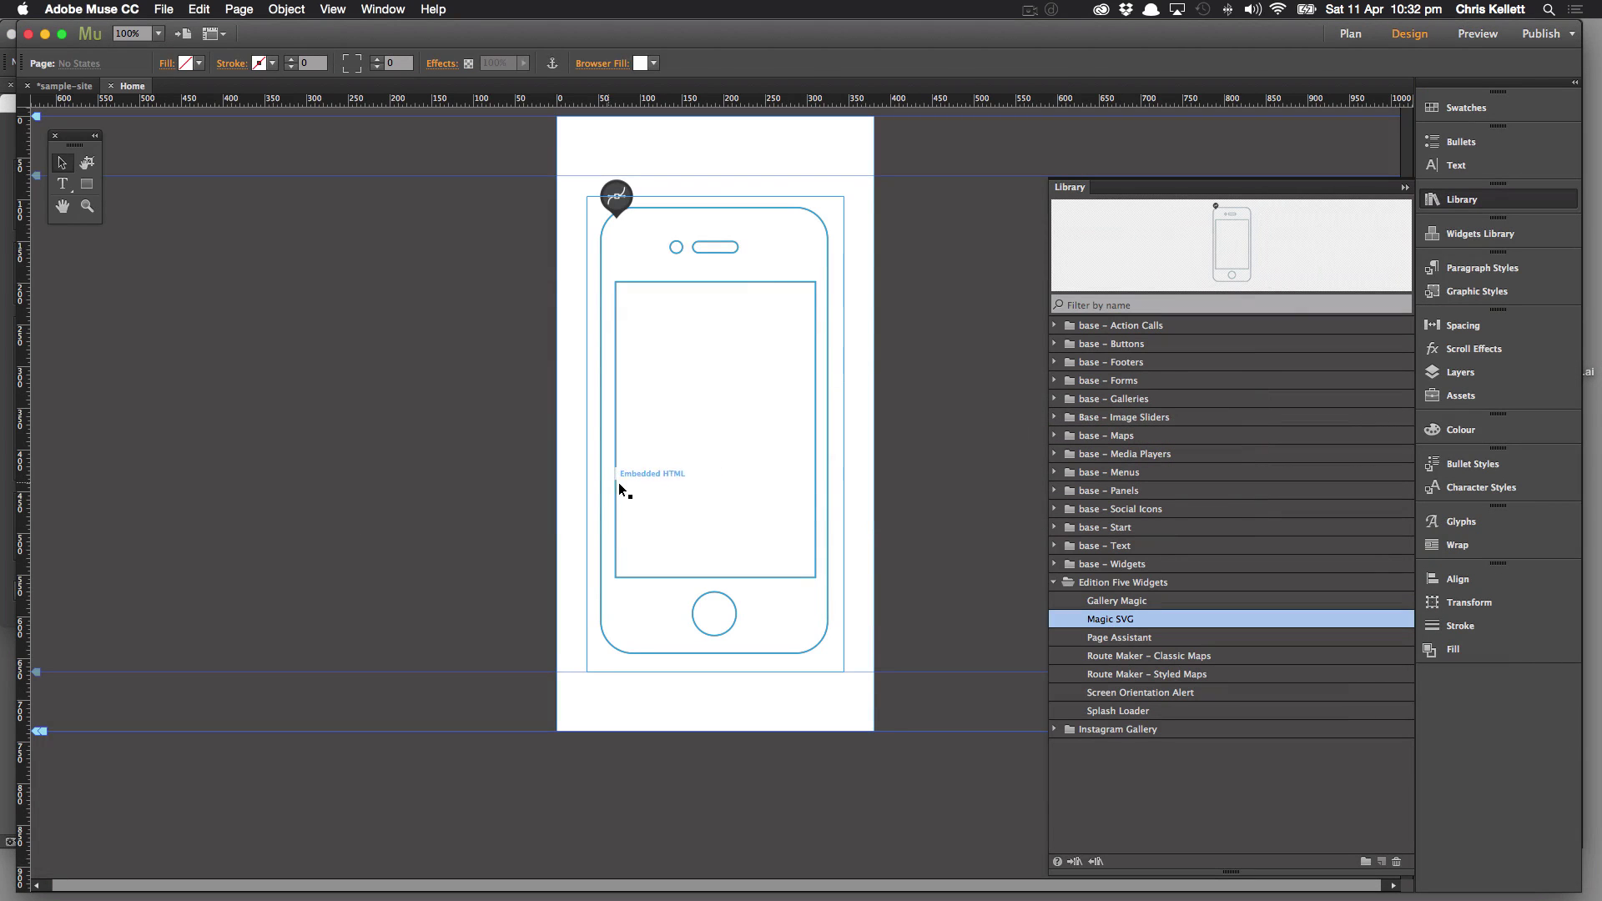
- Replace the phone outline graphic with an HTML block holding the pasted SVG code
key(BackSpace)
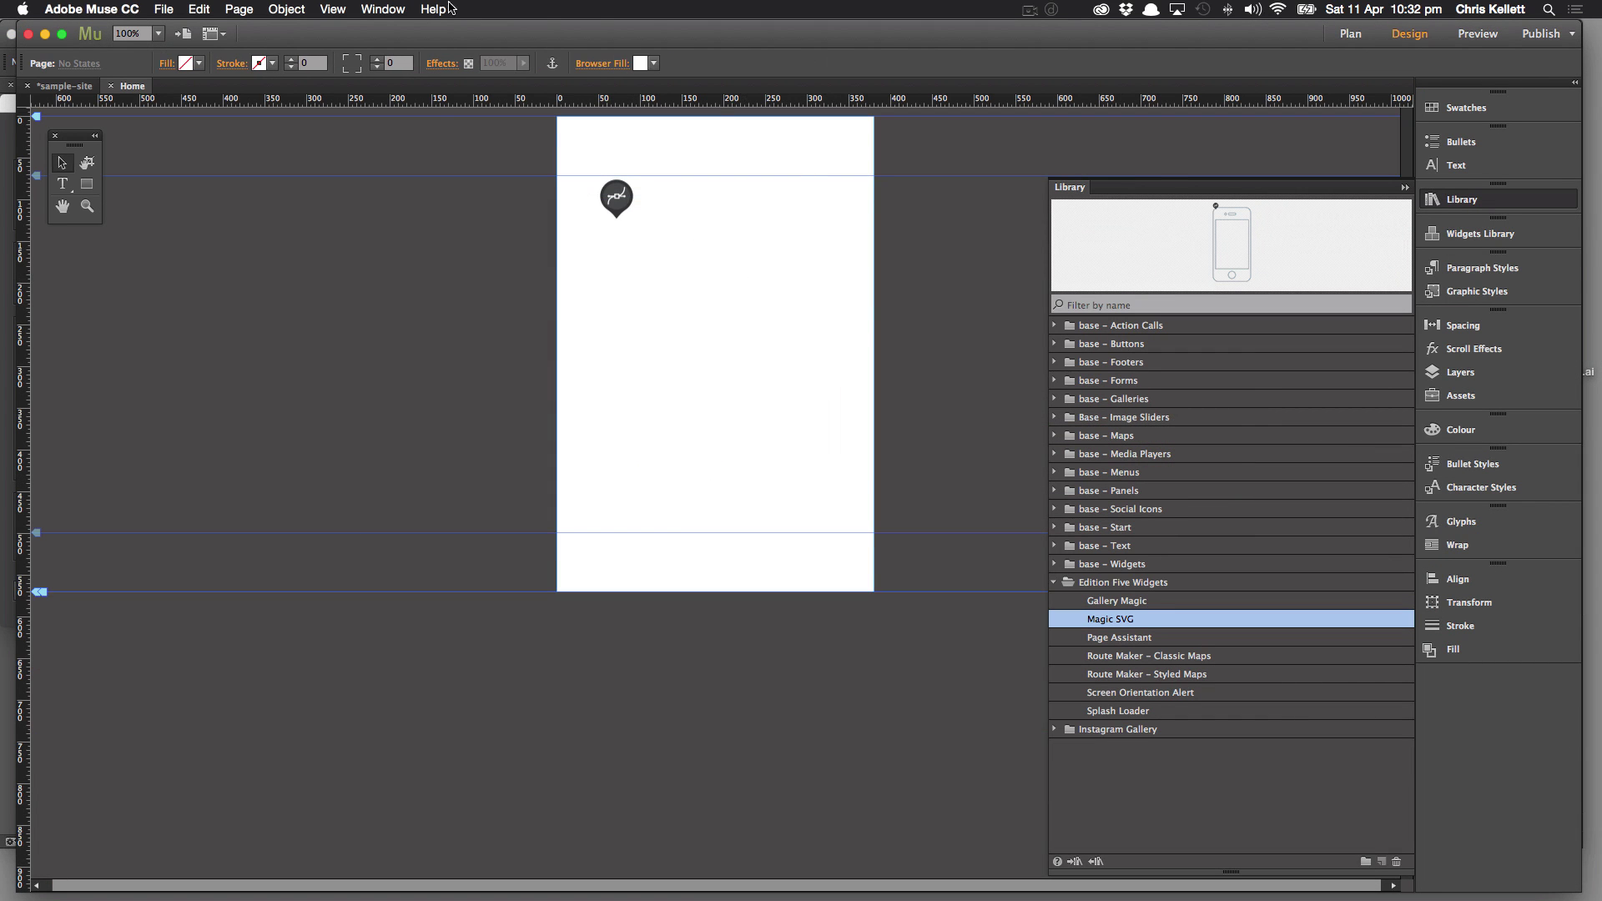
click(283, 8)
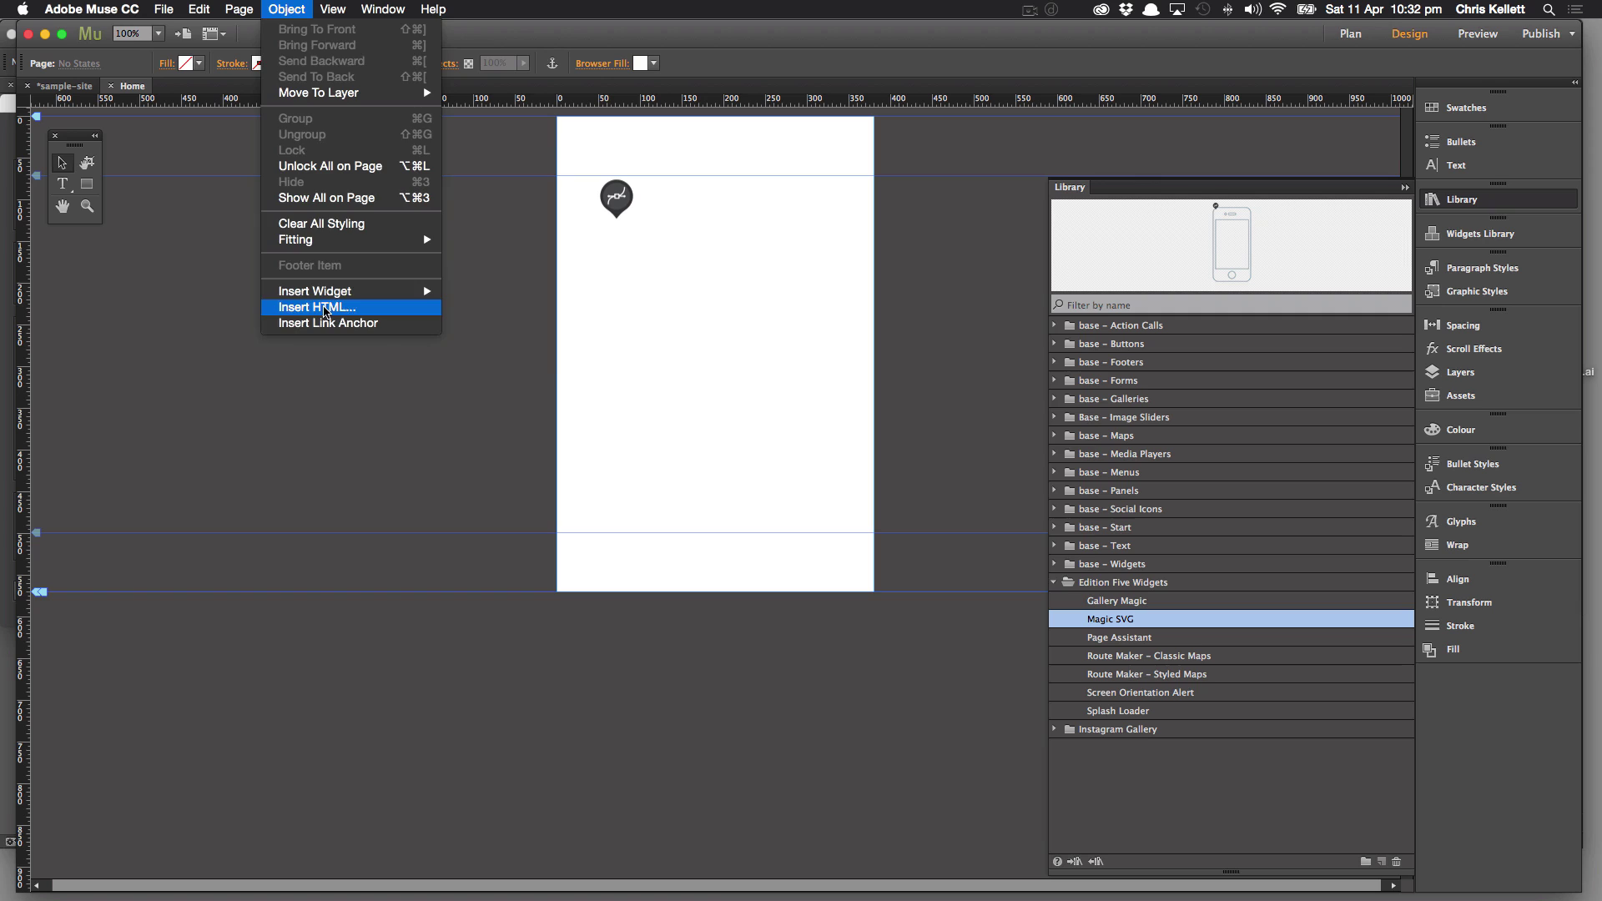
click(325, 307)
key(super+v)
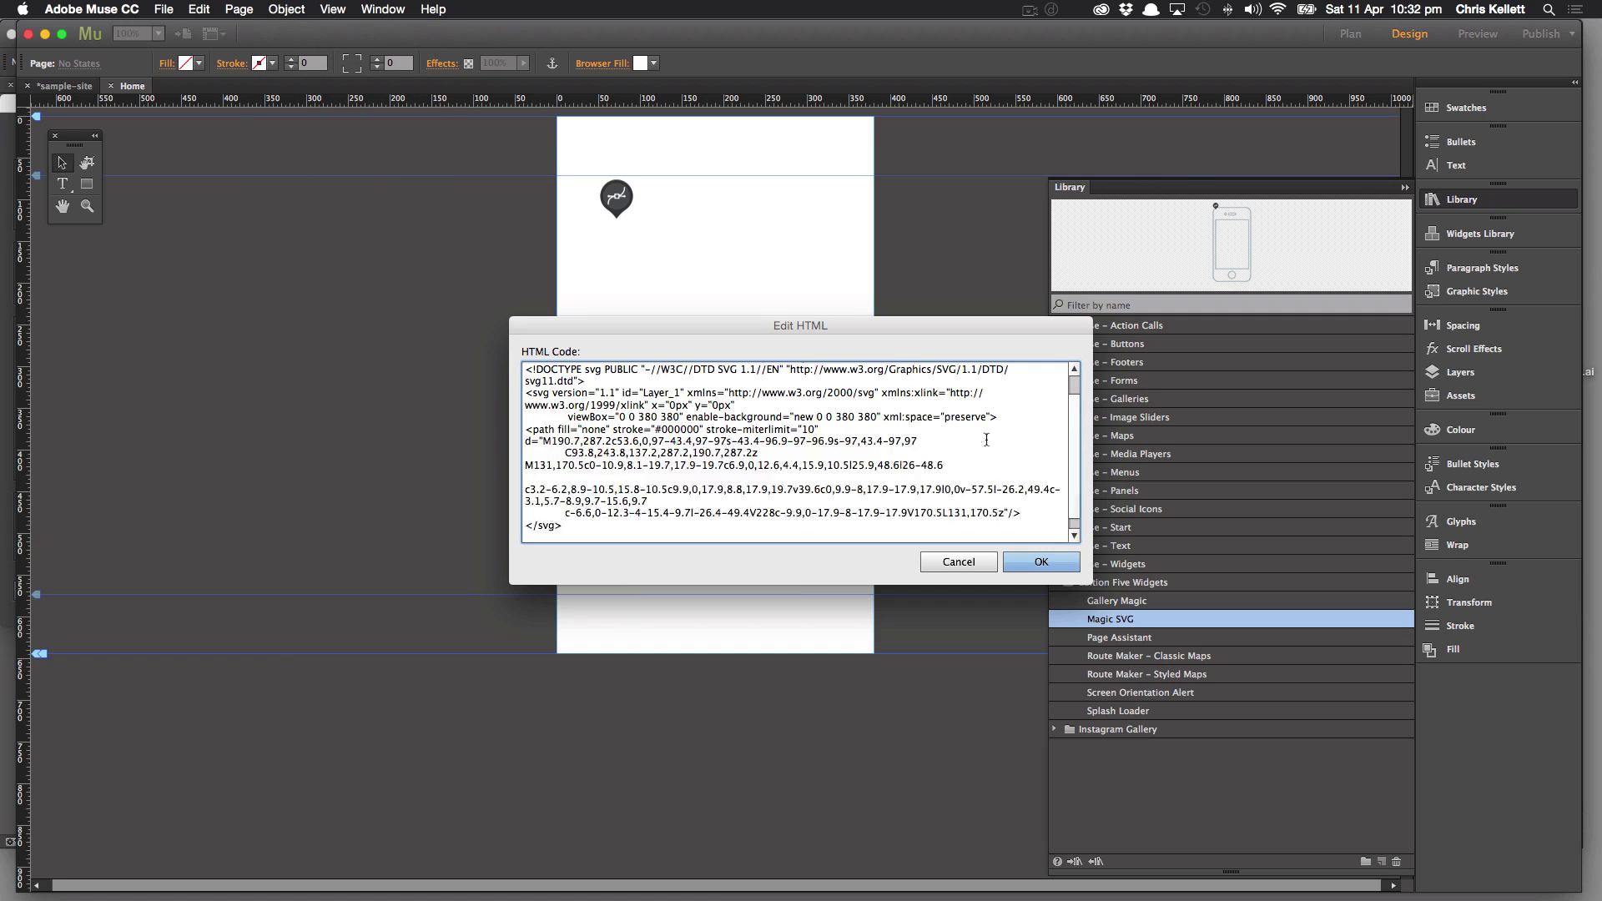
key(Return)
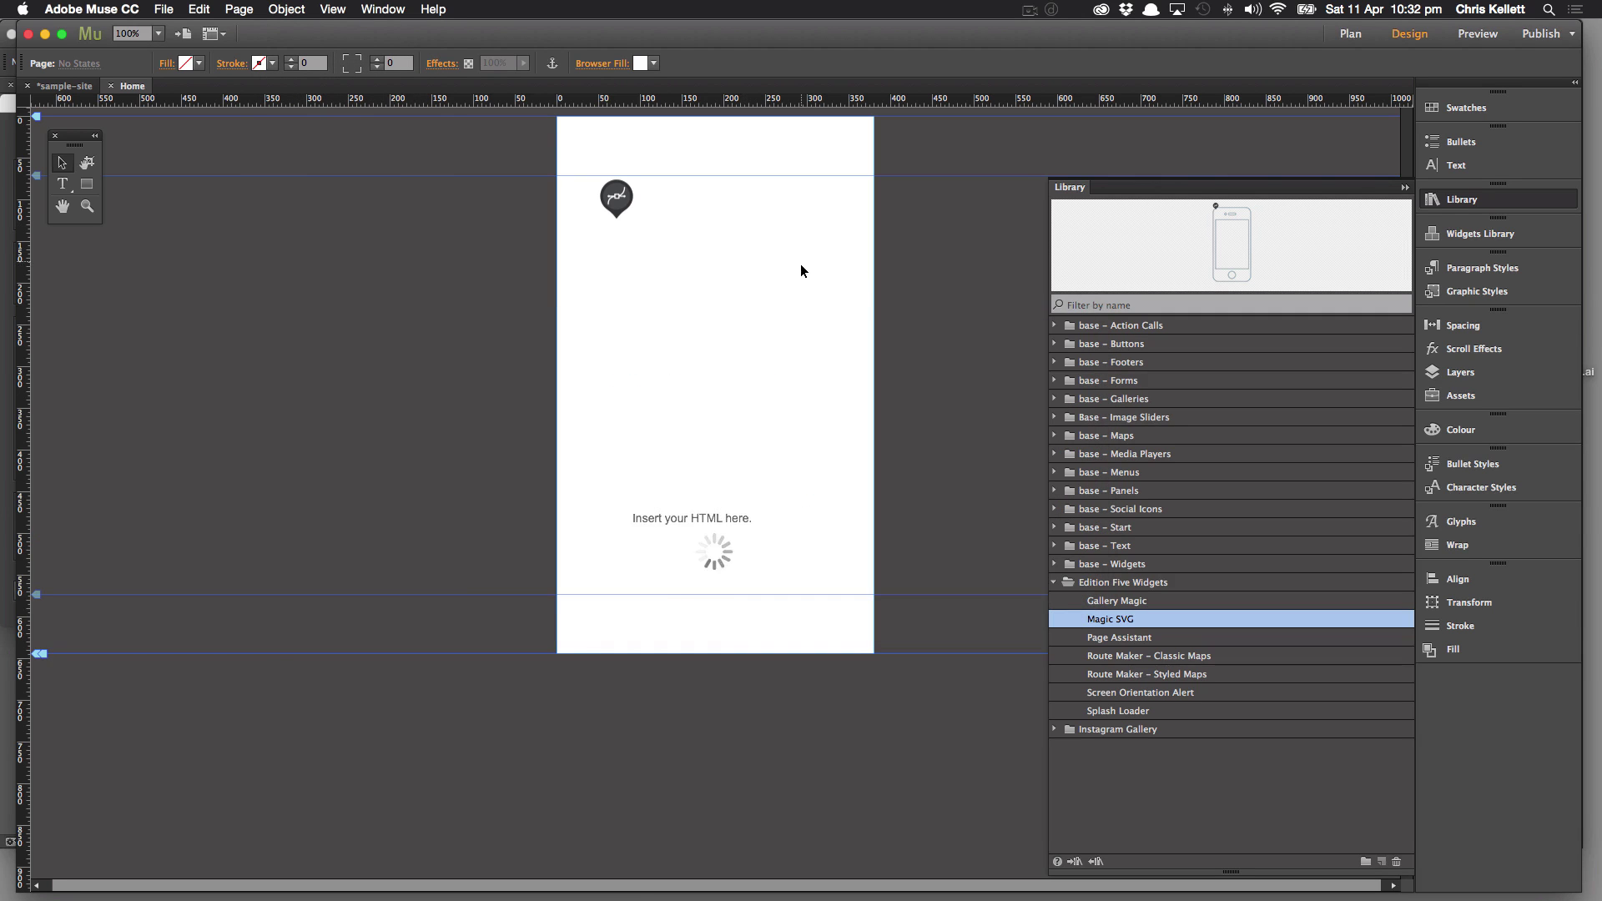
- Move the M logo frame up the page and enlarge it to about 305×318
drag(768, 607, 721, 332)
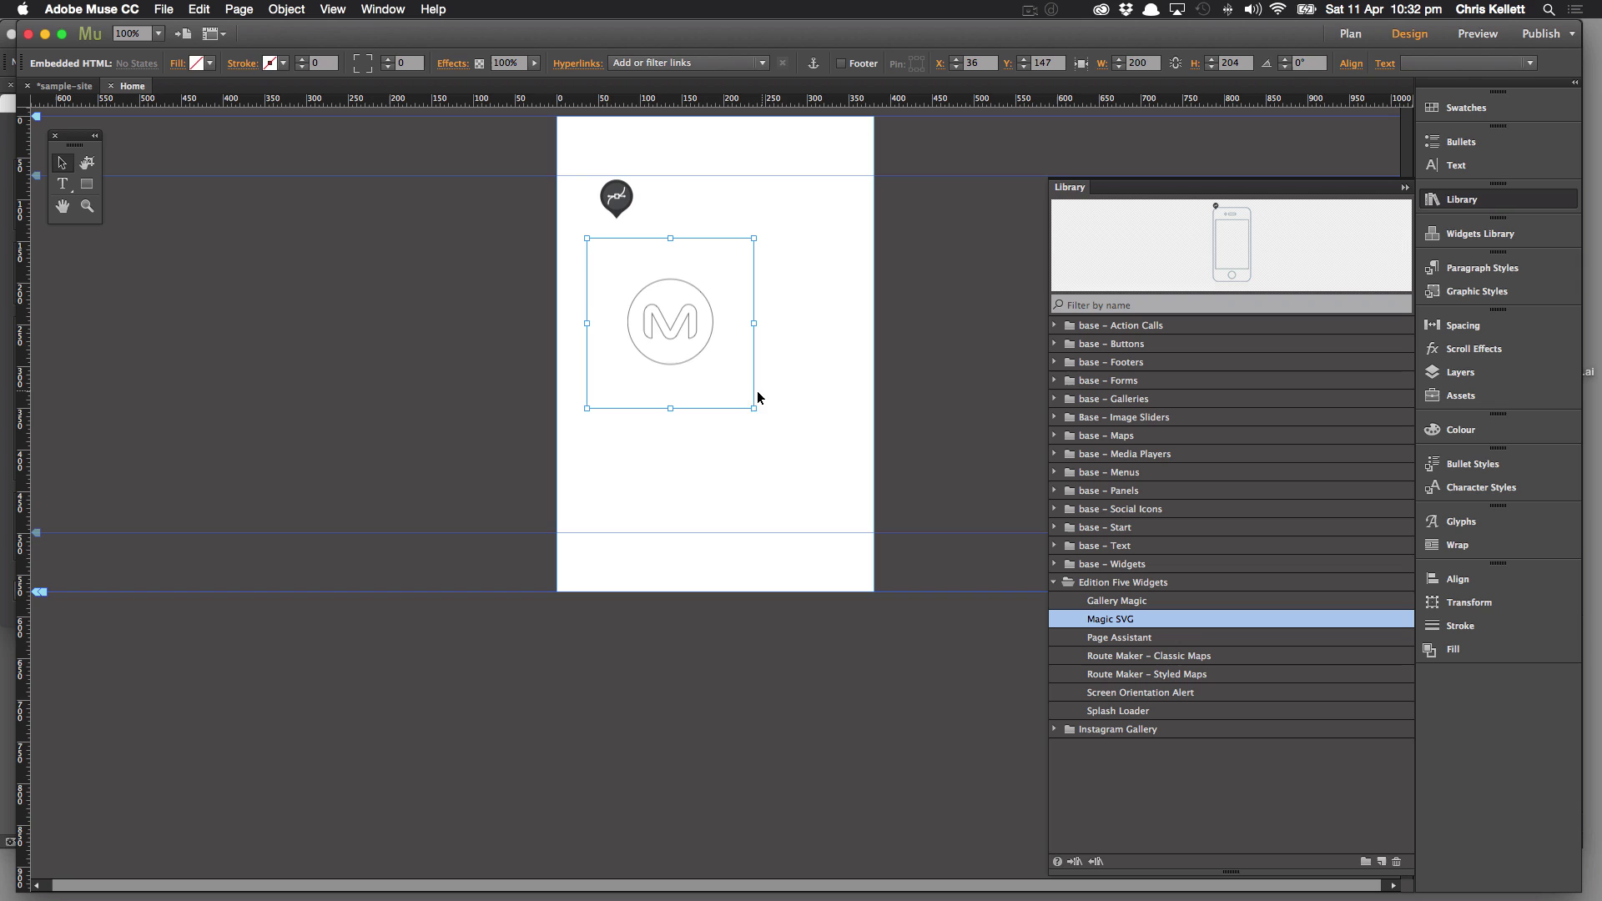
drag(751, 407, 841, 503)
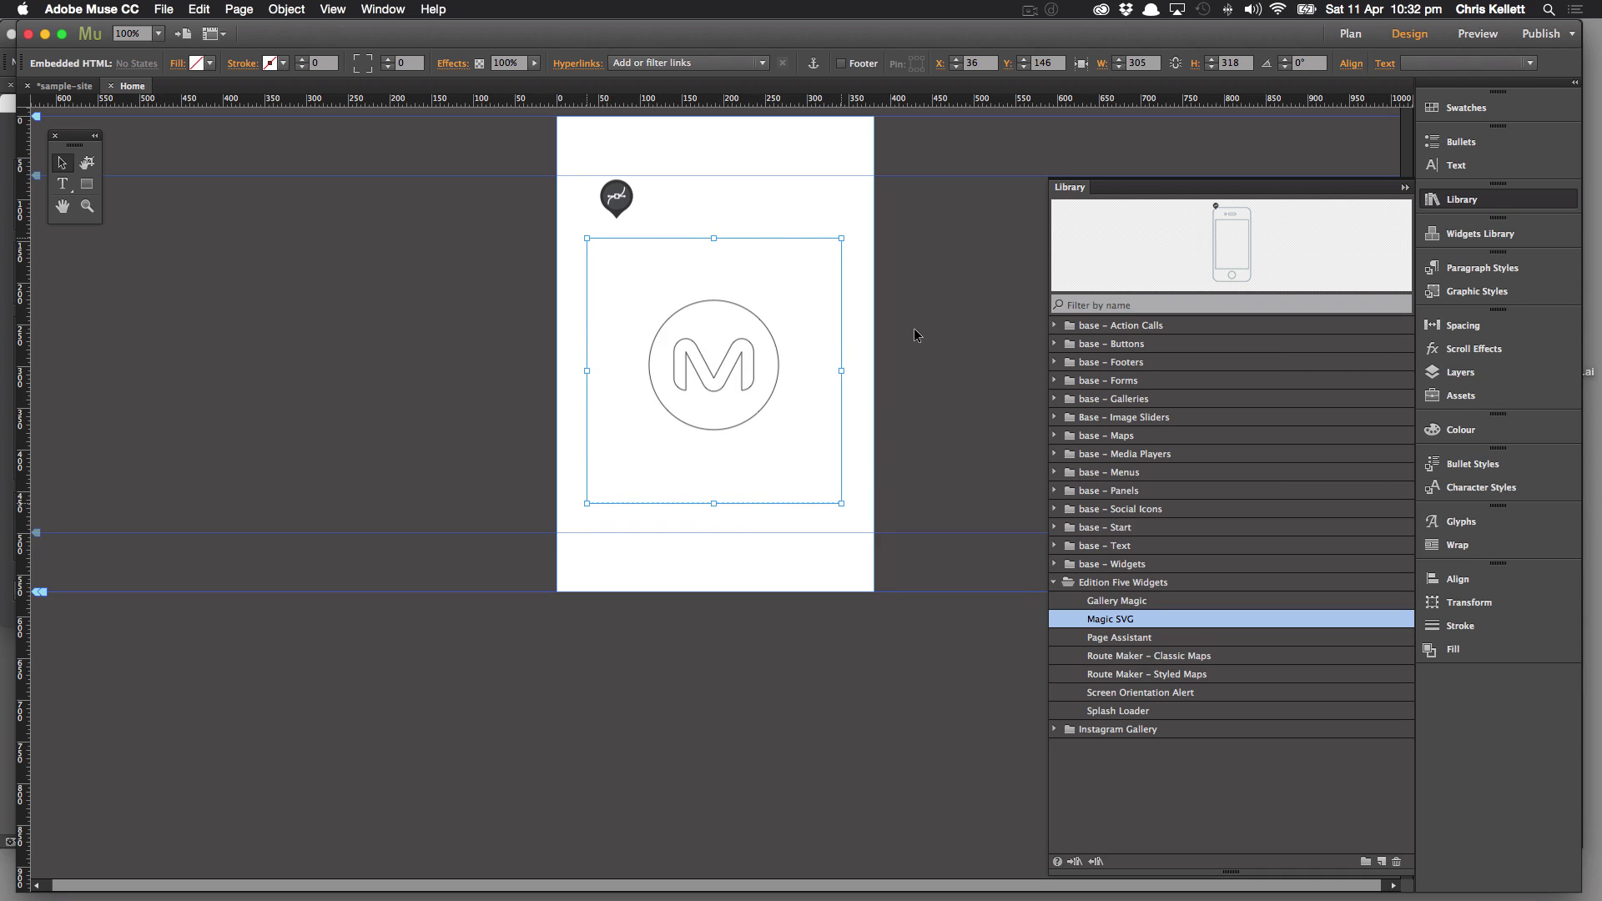
click(913, 328)
click(742, 359)
- Preview the page in the browser, close the preview, and return to Illustrator
click(164, 9)
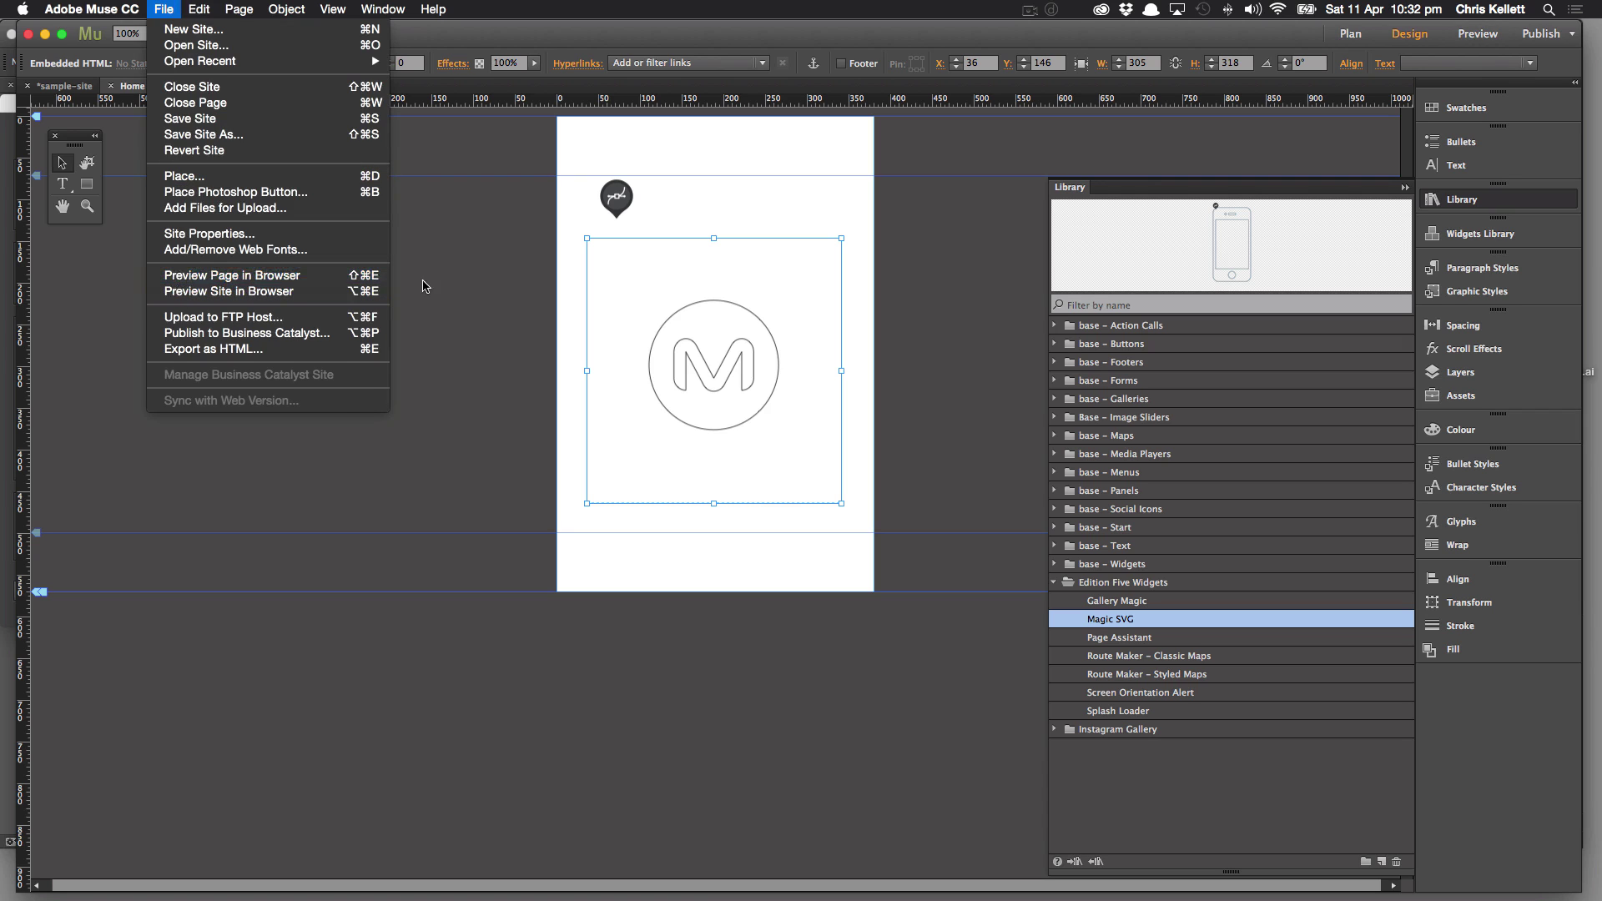
click(179, 277)
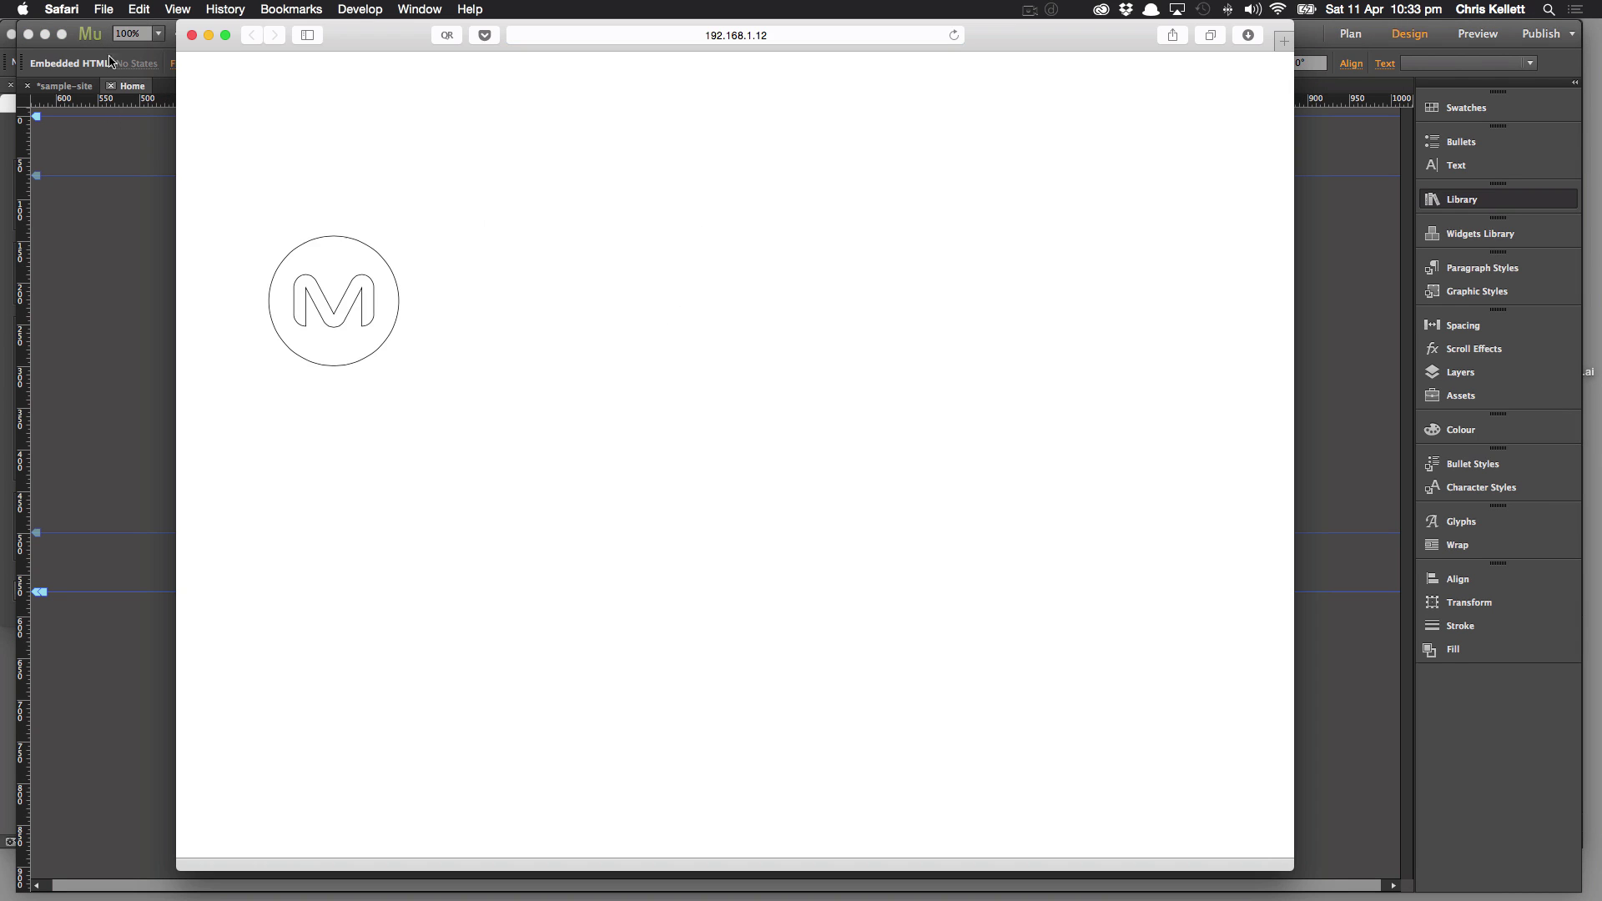
click(191, 35)
click(267, 283)
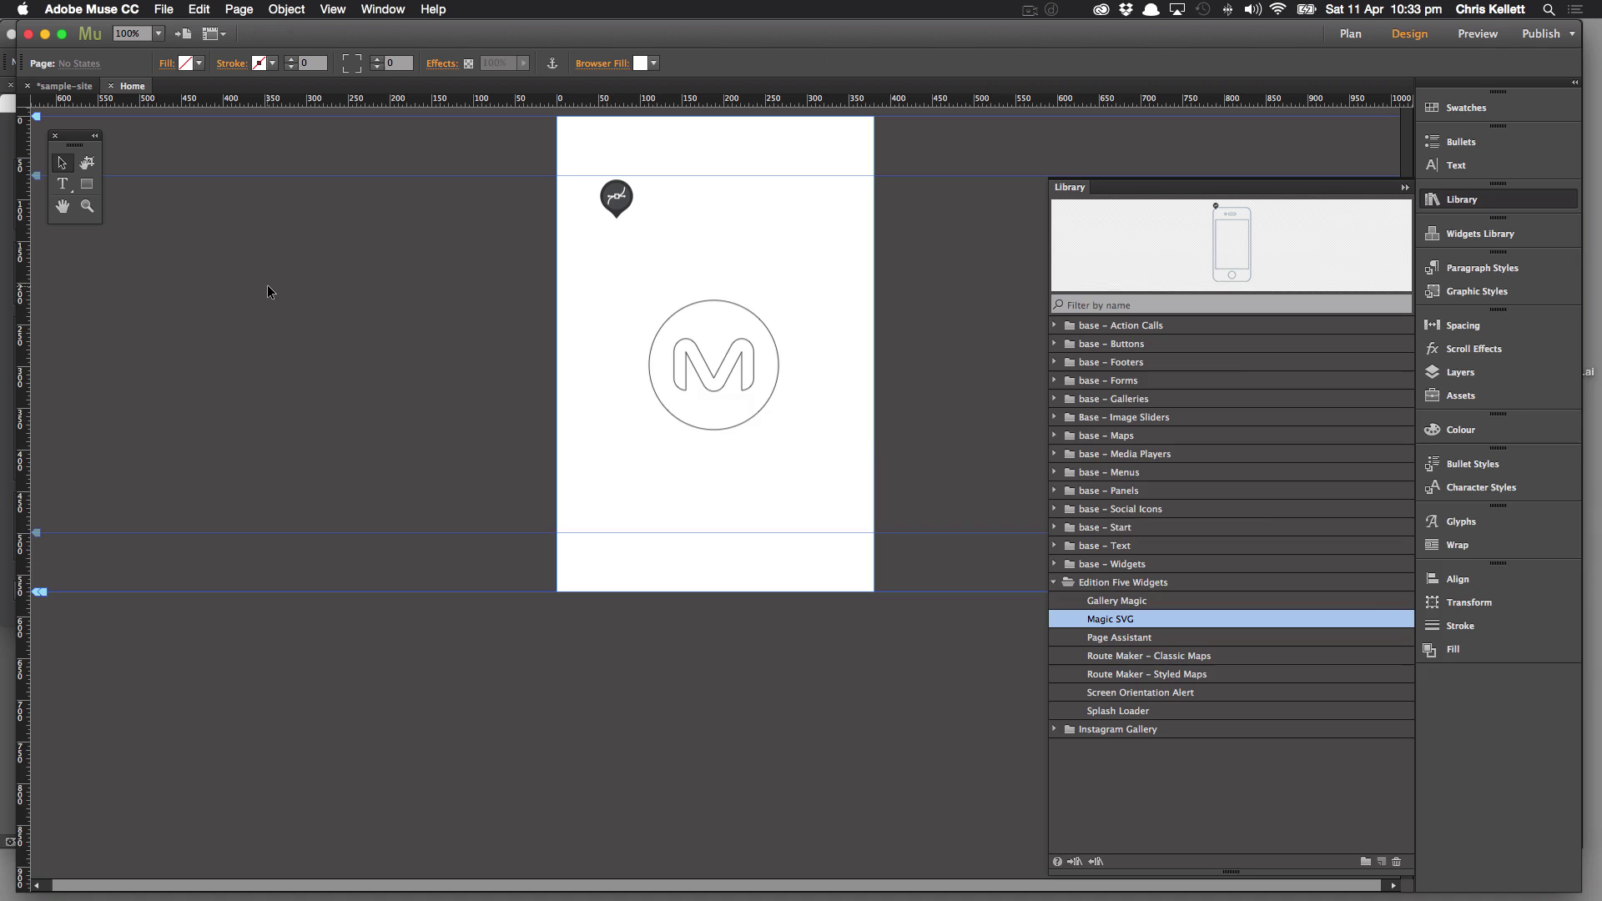
key(super+Tab)
key(super+Tab)
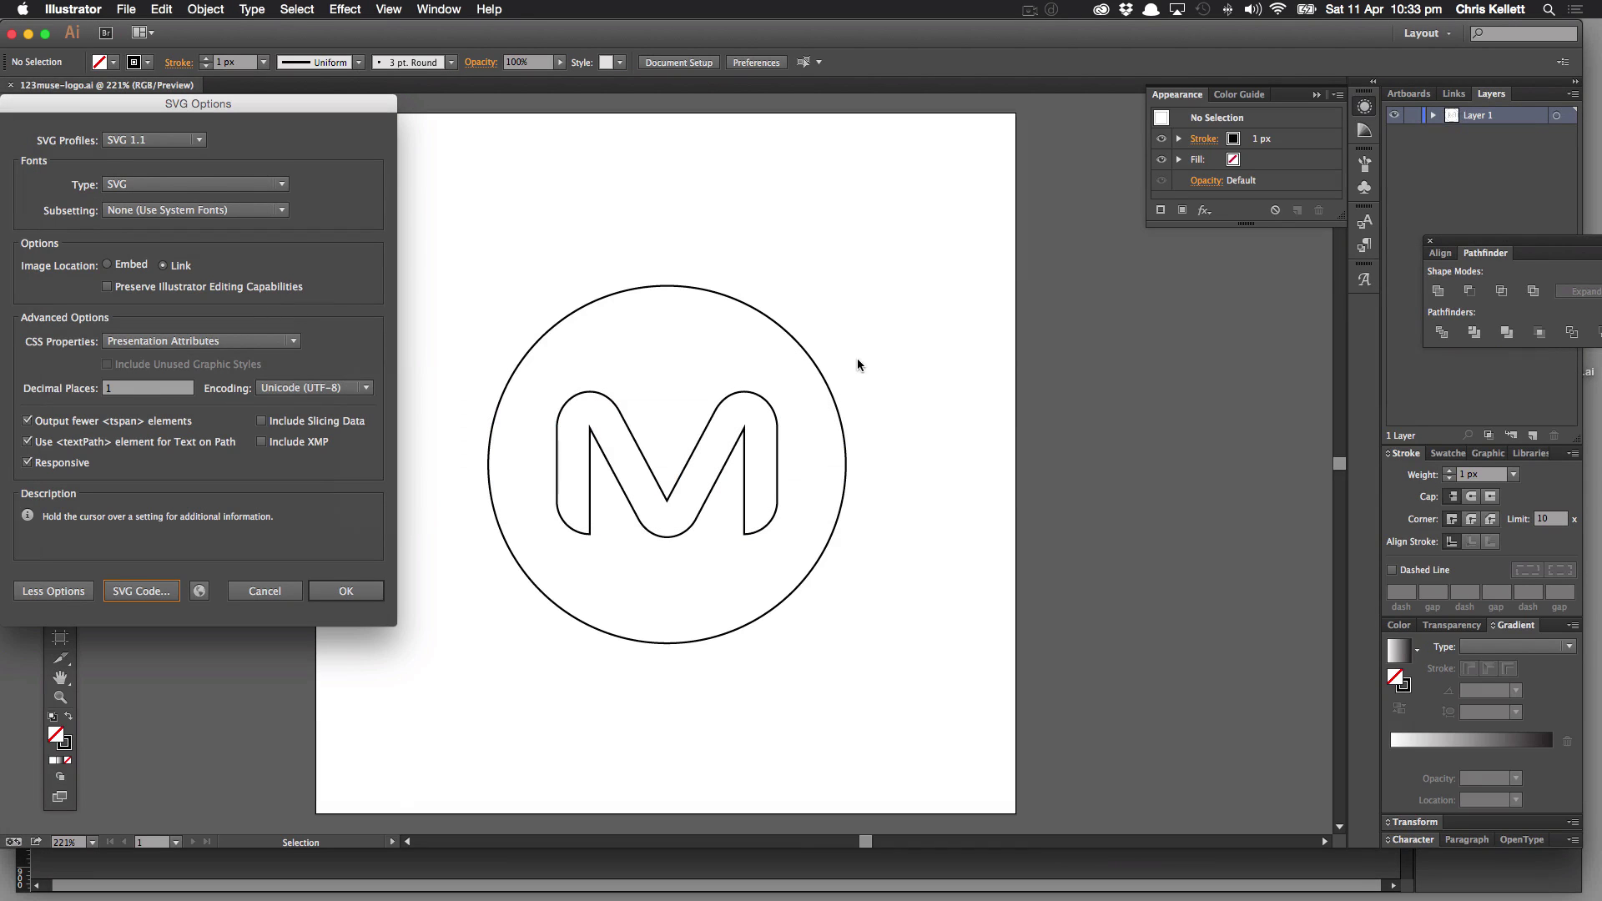
- Cancel SVG Options and scale the circle-and-M logo to about 307 px wide
click(264, 591)
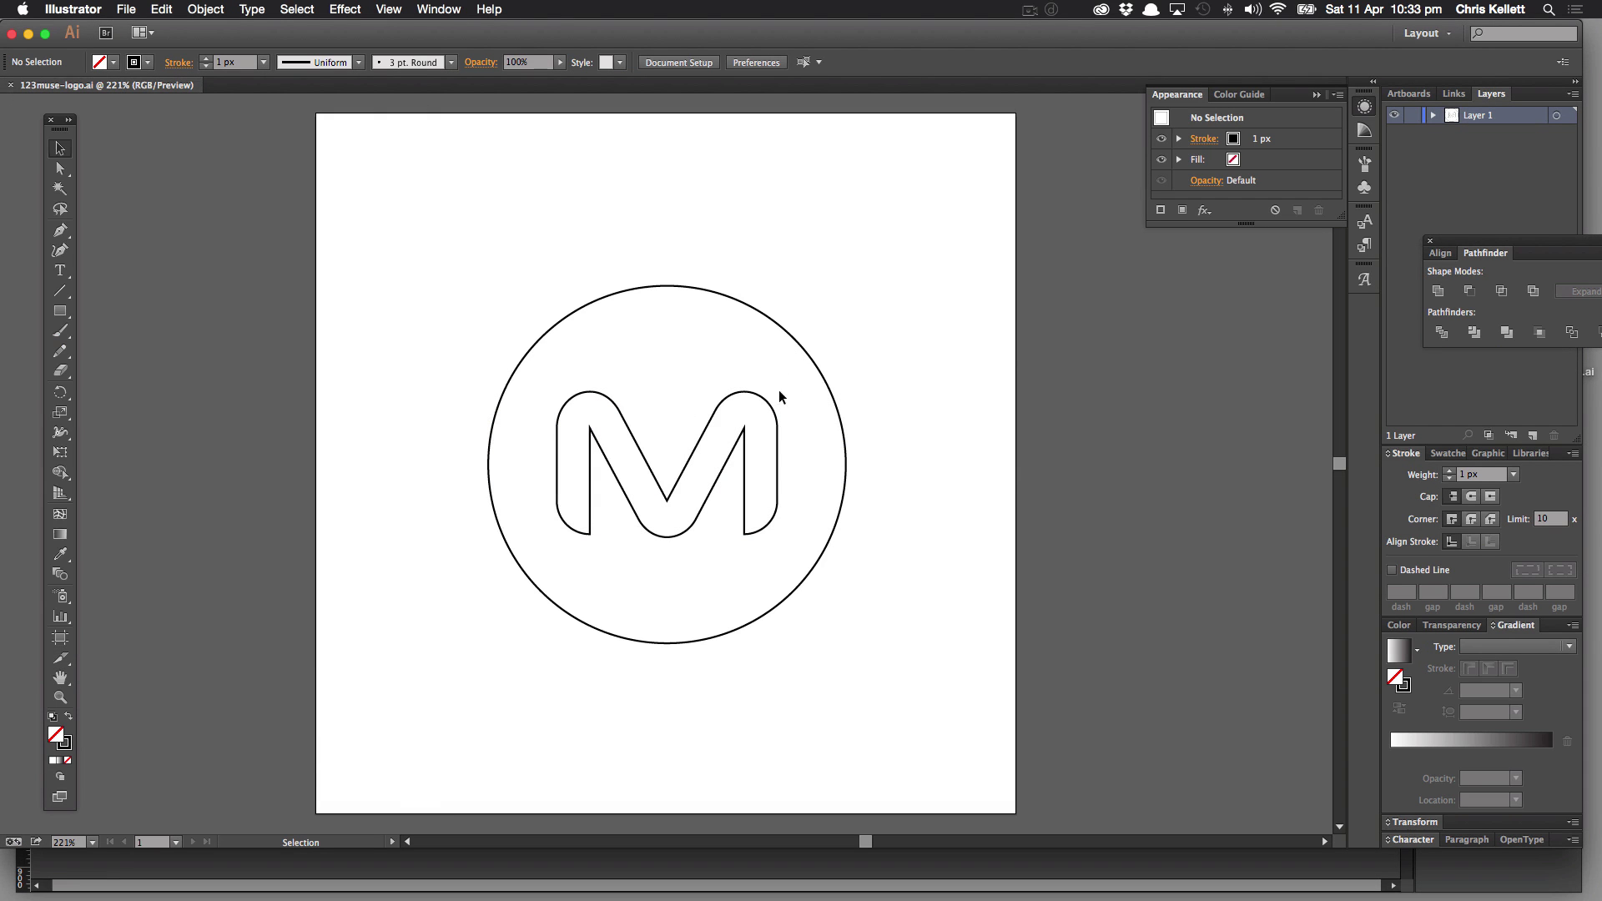
click(821, 358)
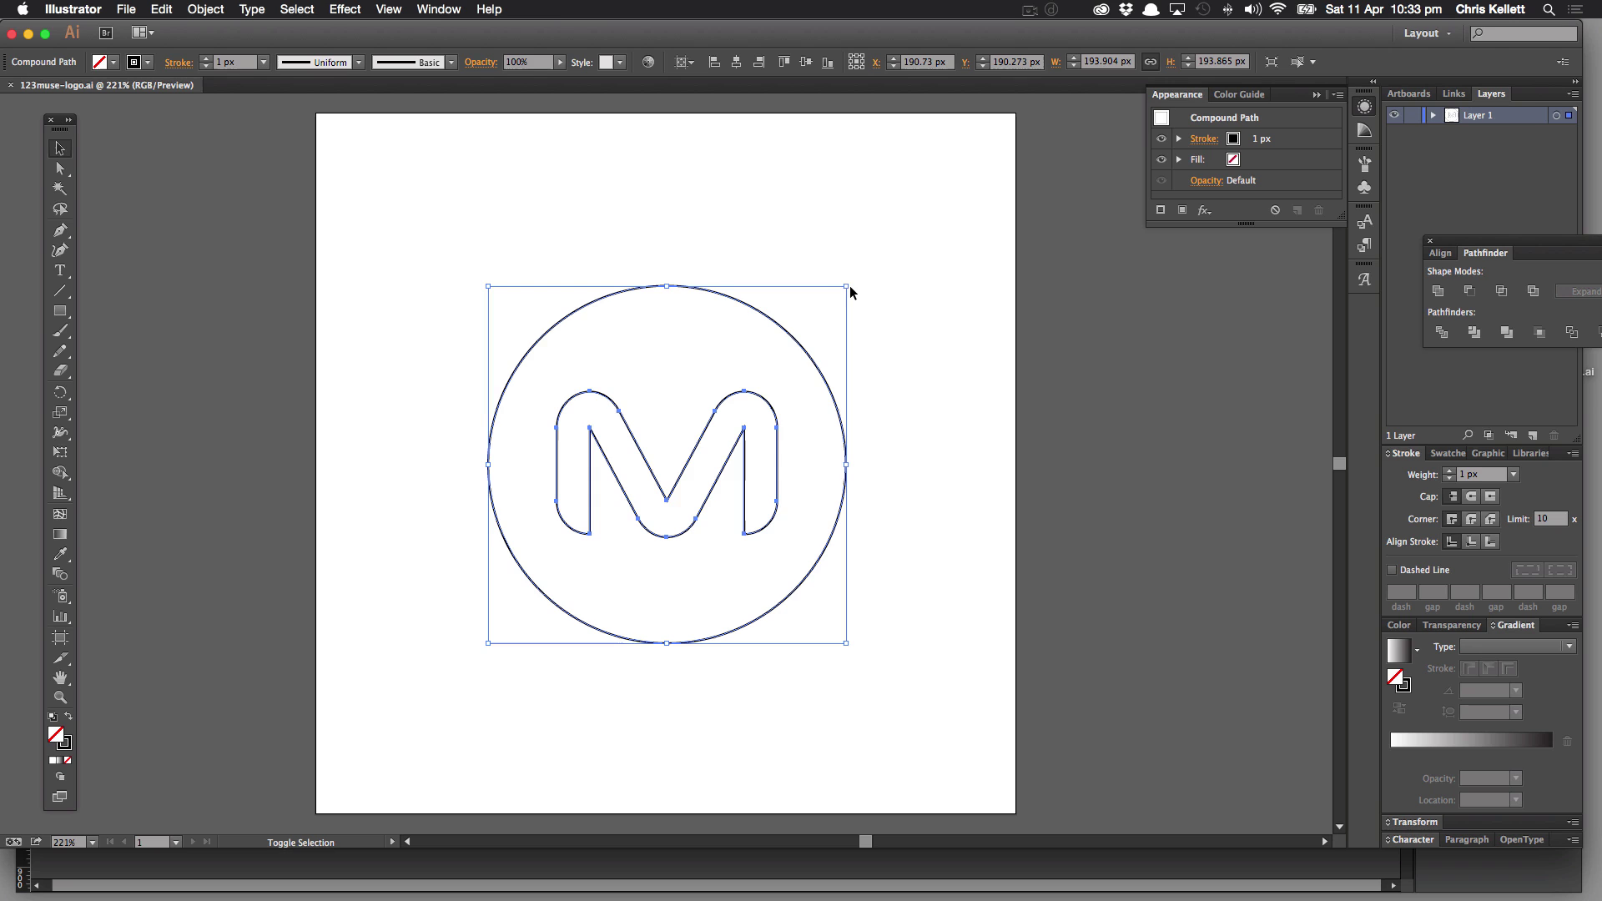
mouse_move(848, 287)
mouse_down()
mouse_move(957, 202)
mouse_move(952, 182)
mouse_up()
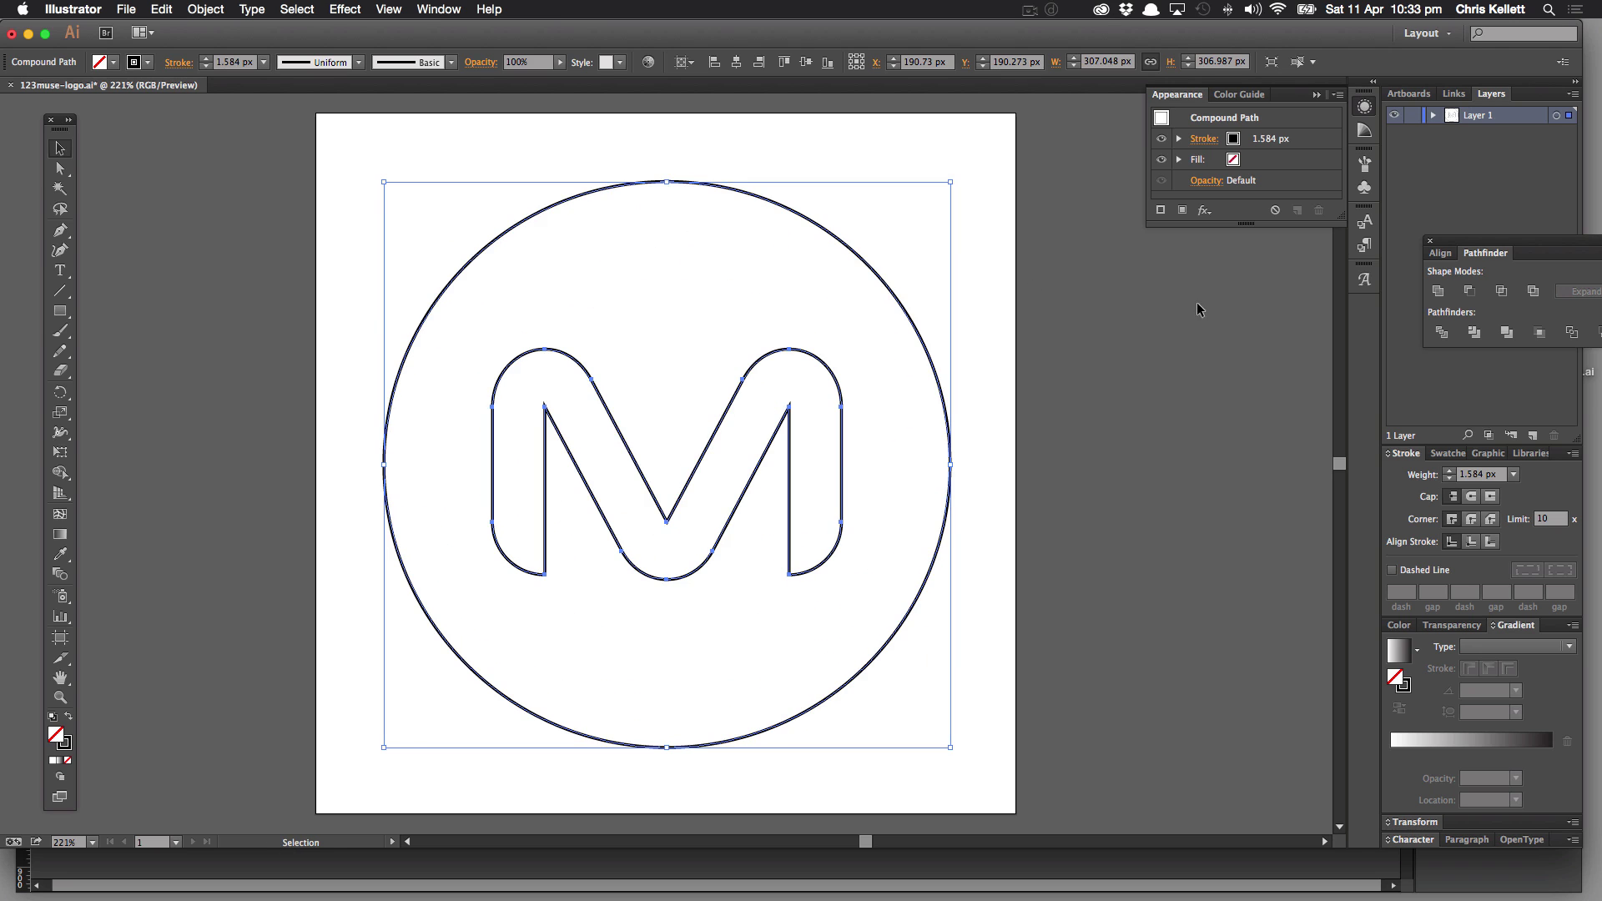
click(1177, 319)
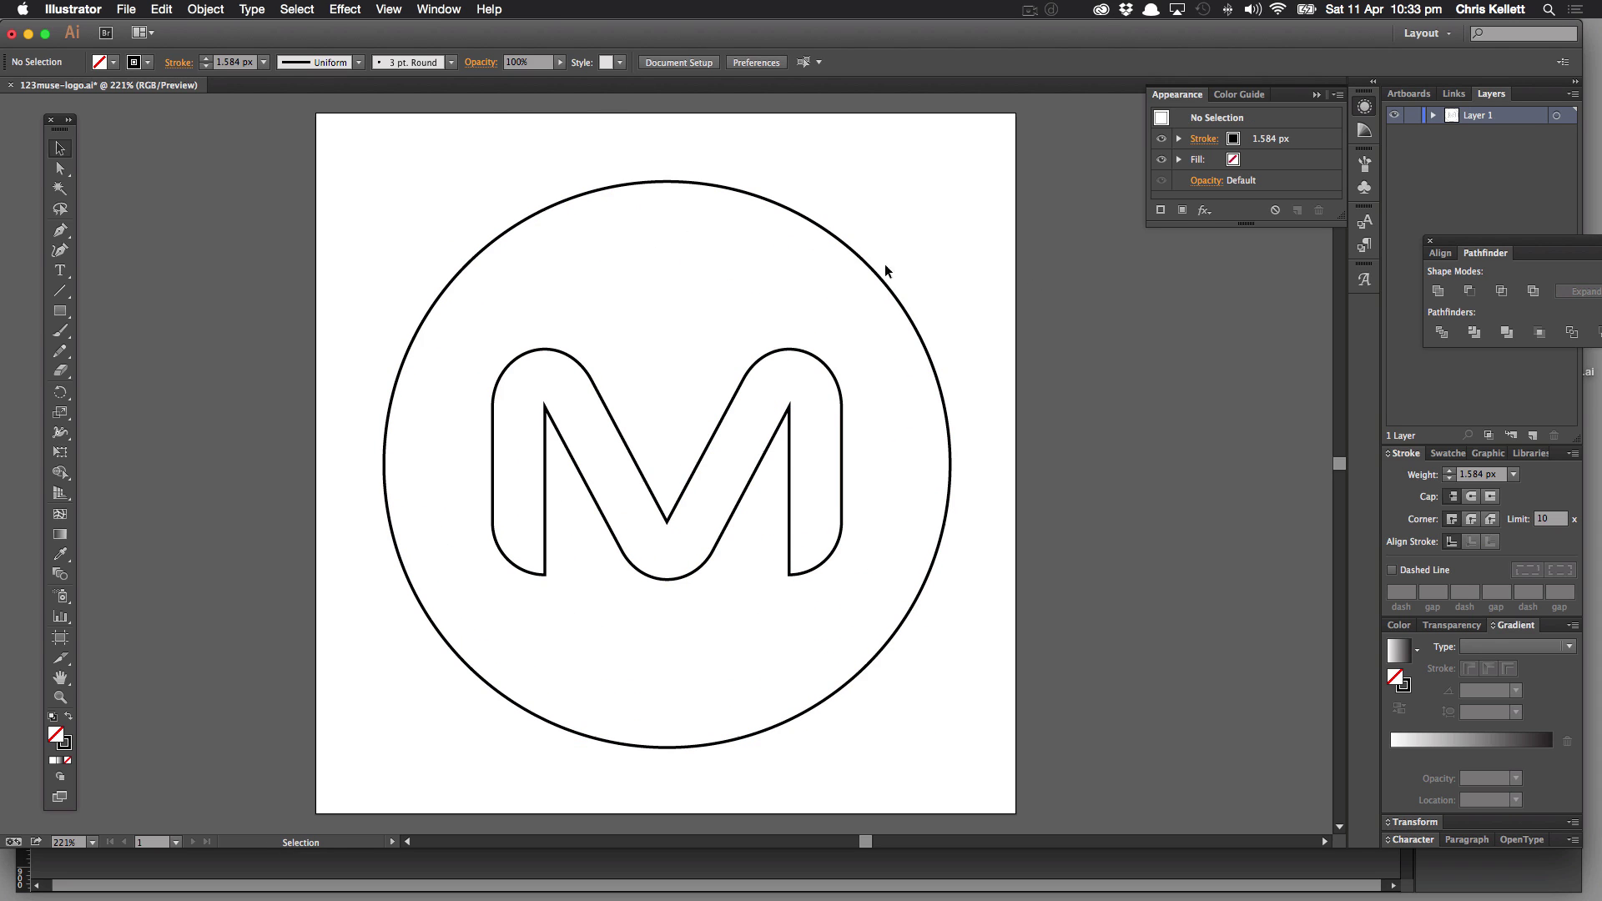
drag(556, 152, 725, 350)
click(438, 9)
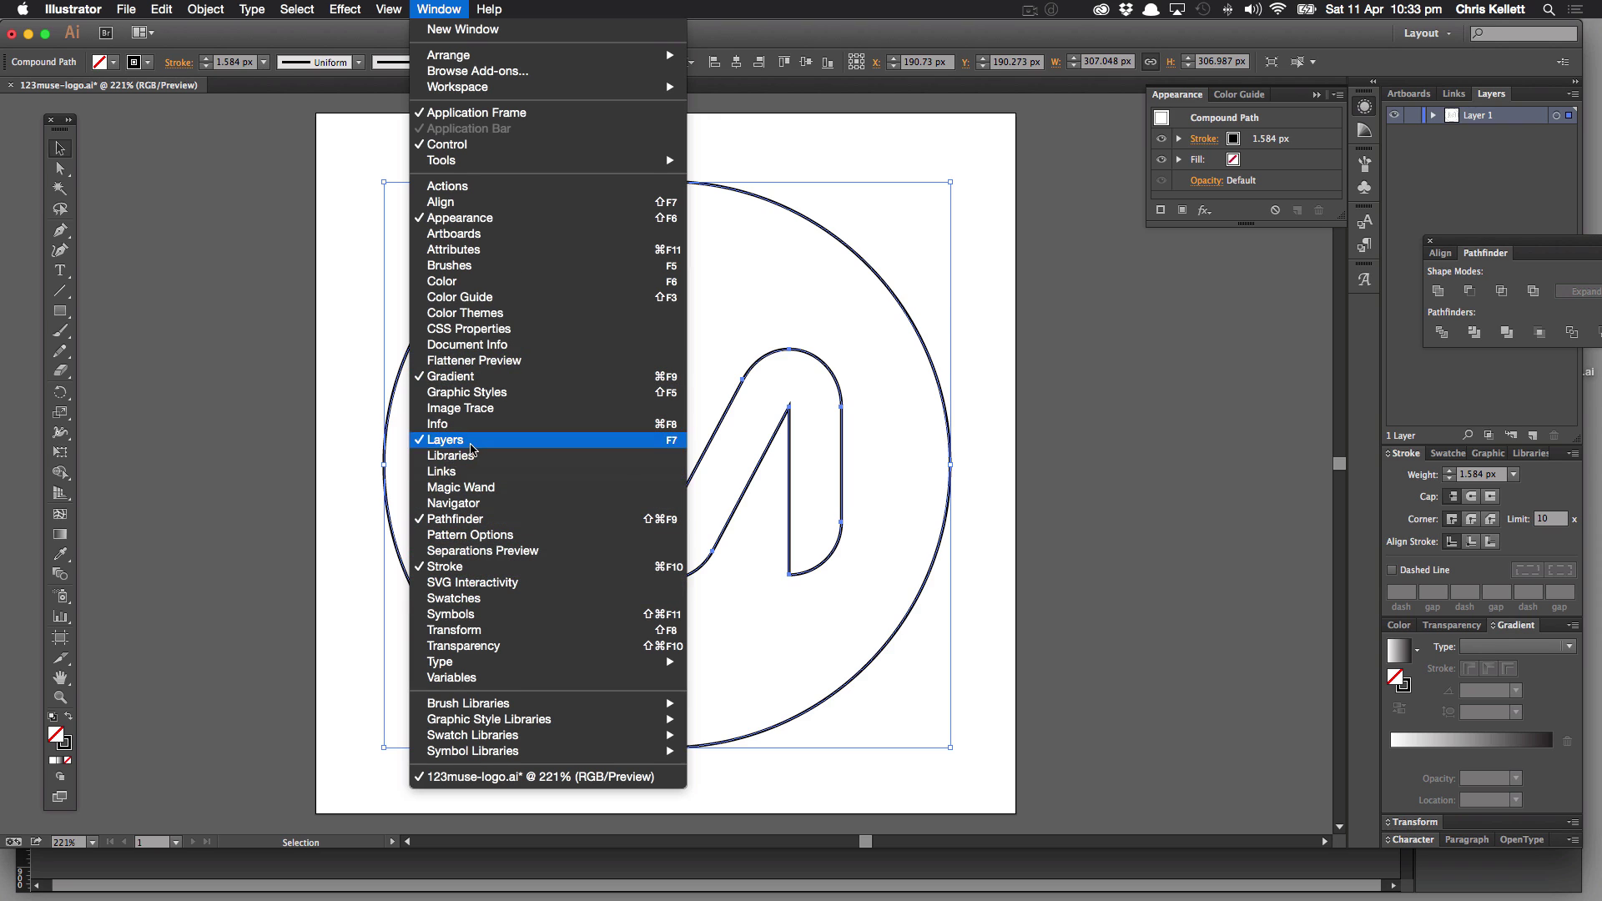
- Float the Layers panel and rename Layer 1 to 'sample'
click(472, 446)
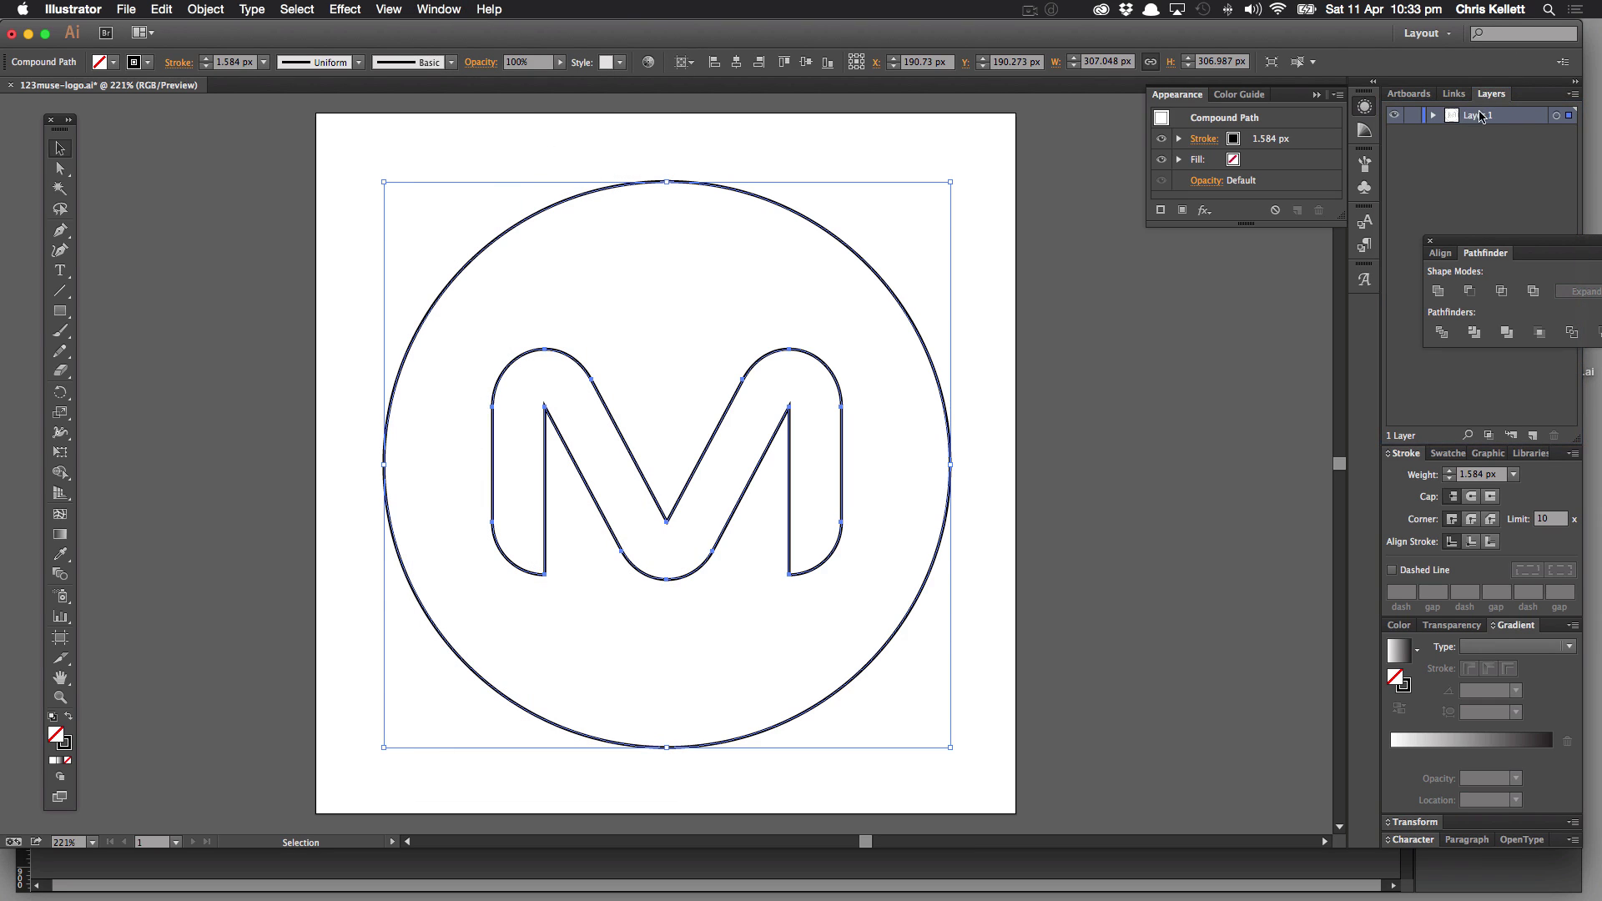
click(1433, 116)
drag(1505, 243, 1193, 184)
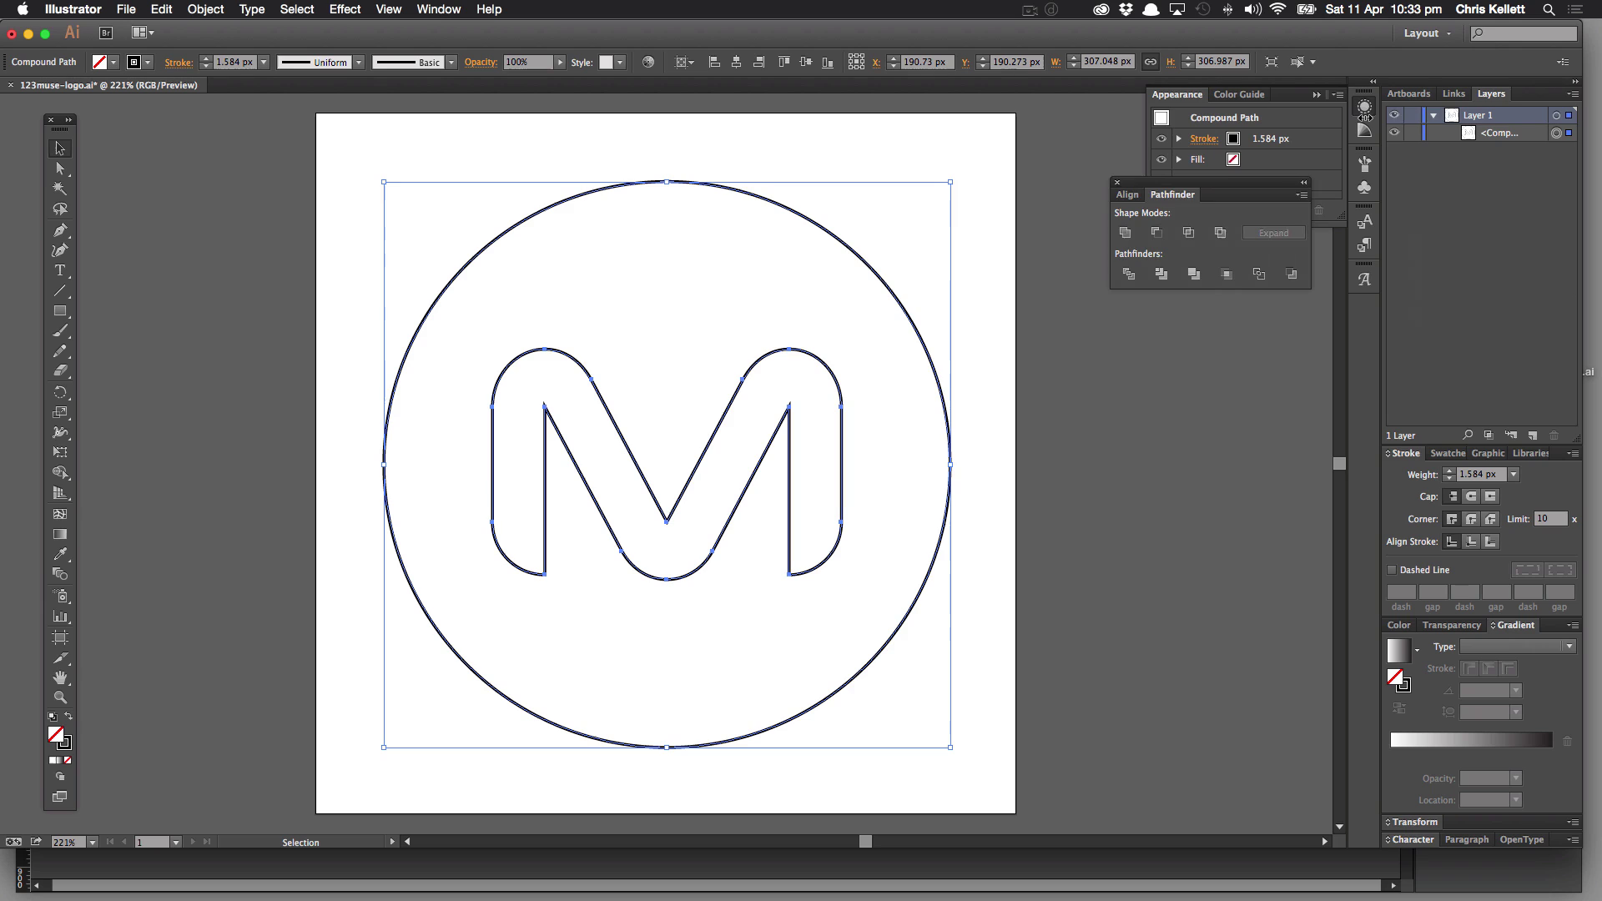
drag(1492, 94, 810, 168)
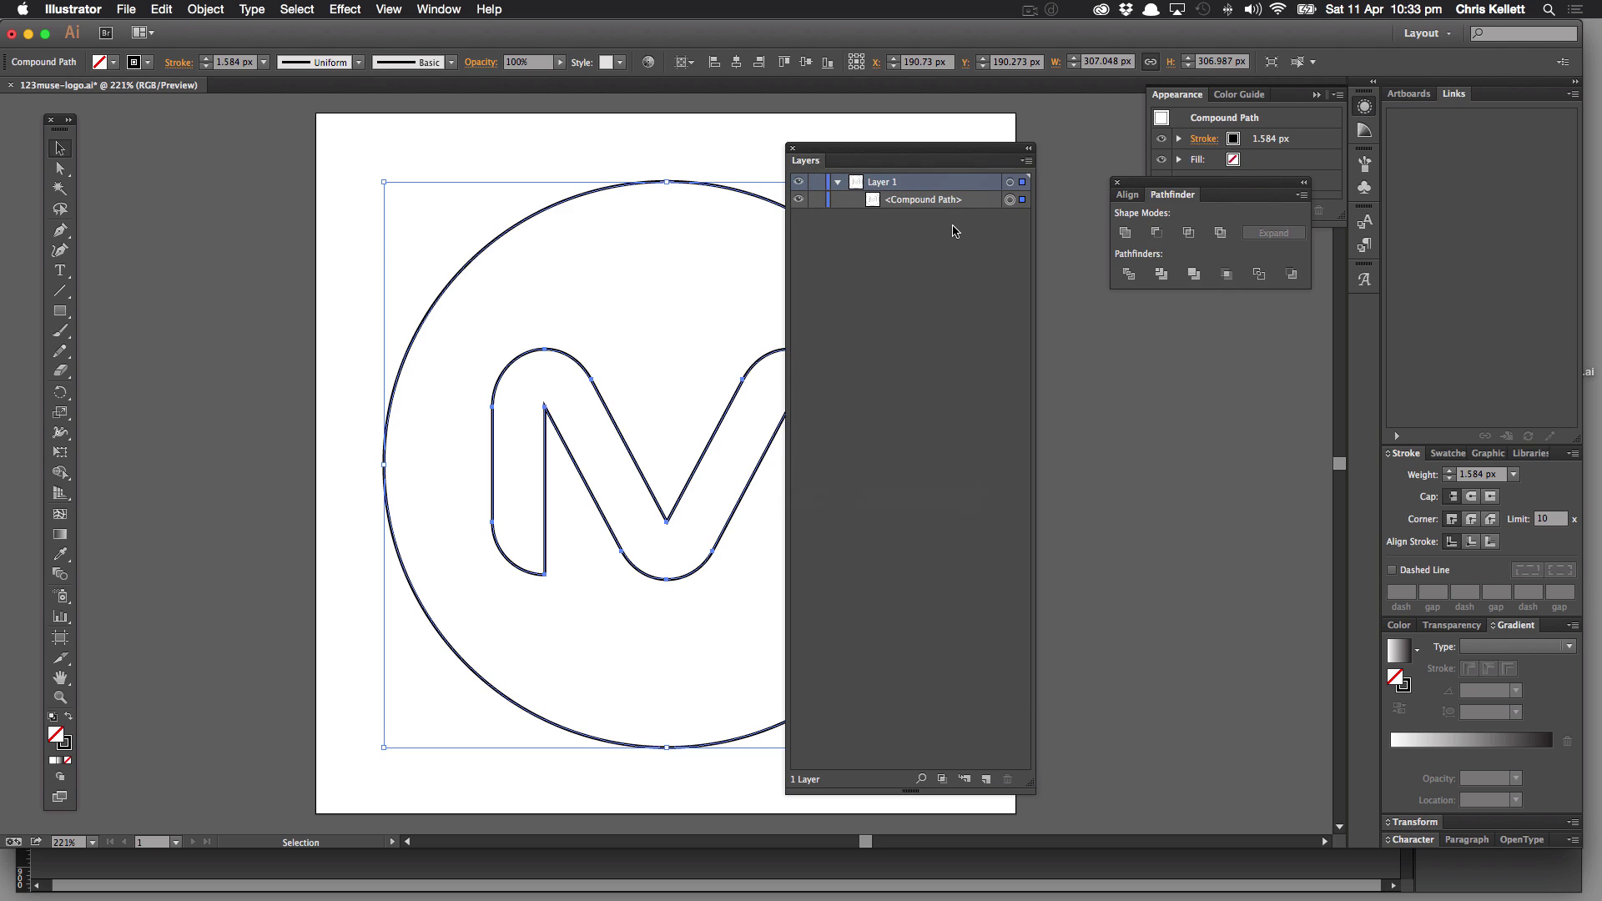
click(899, 201)
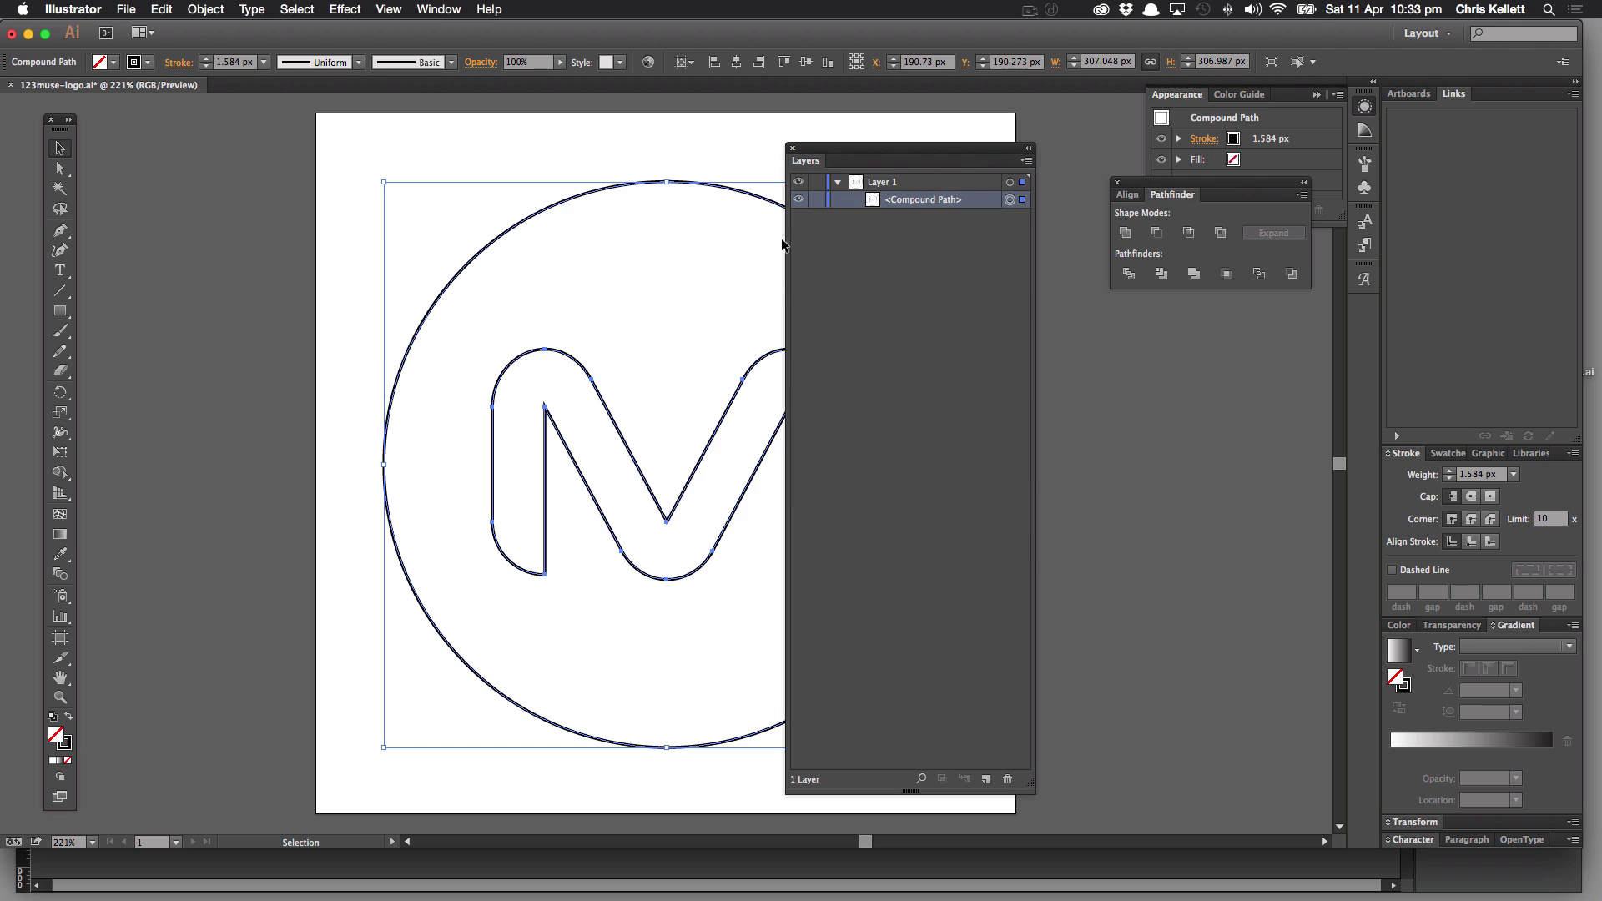
double_click(887, 183)
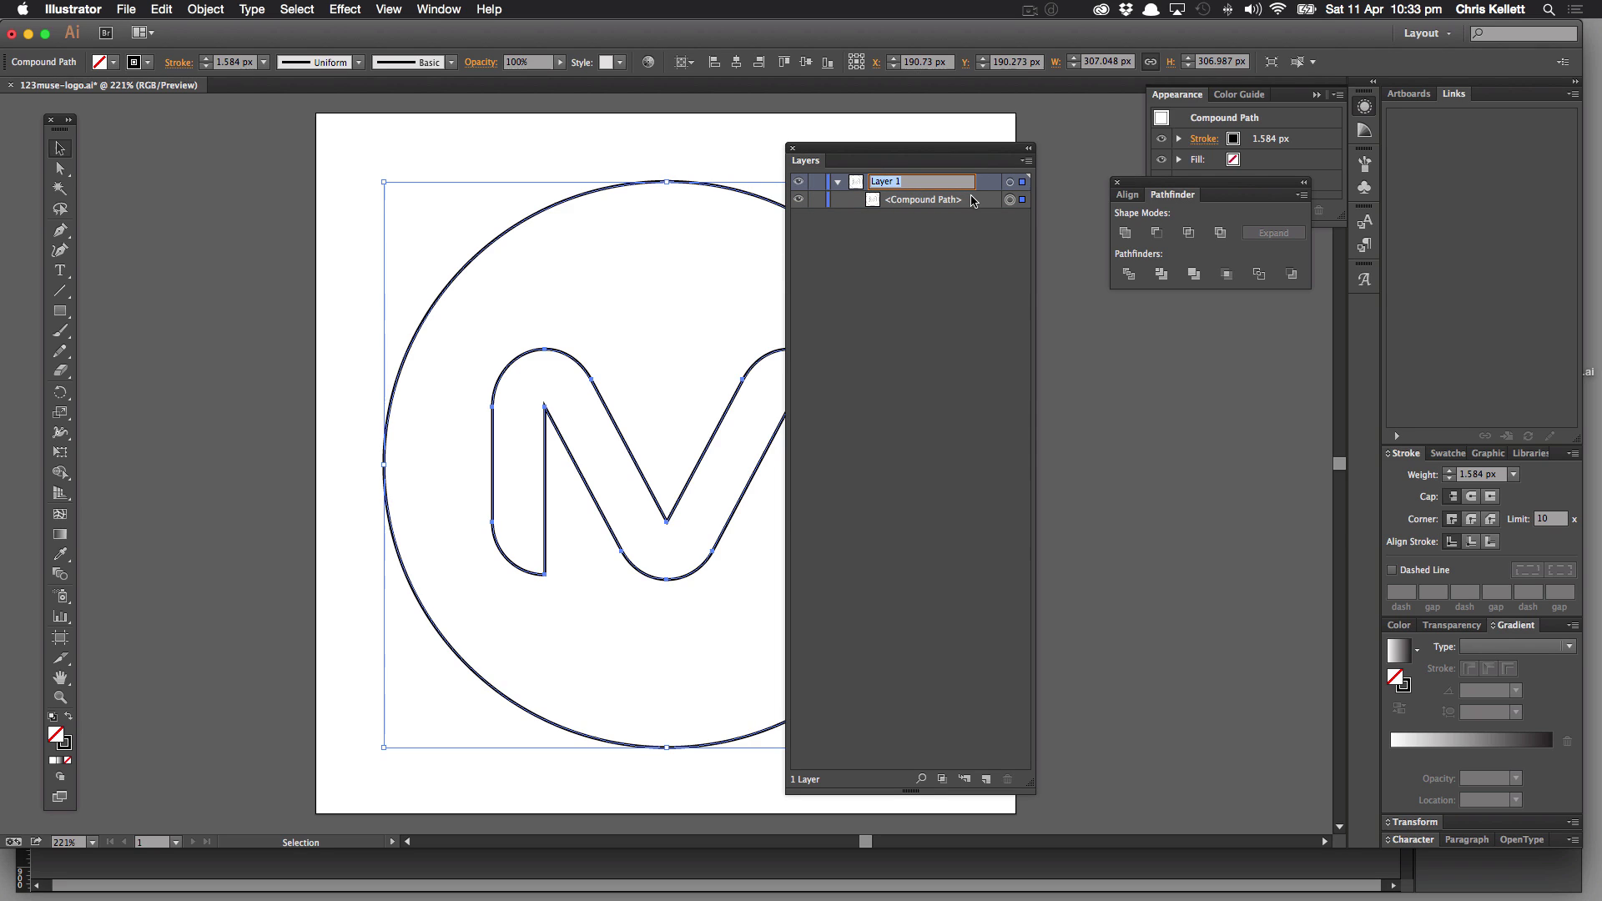
text(sample)
key(Return)
click(568, 168)
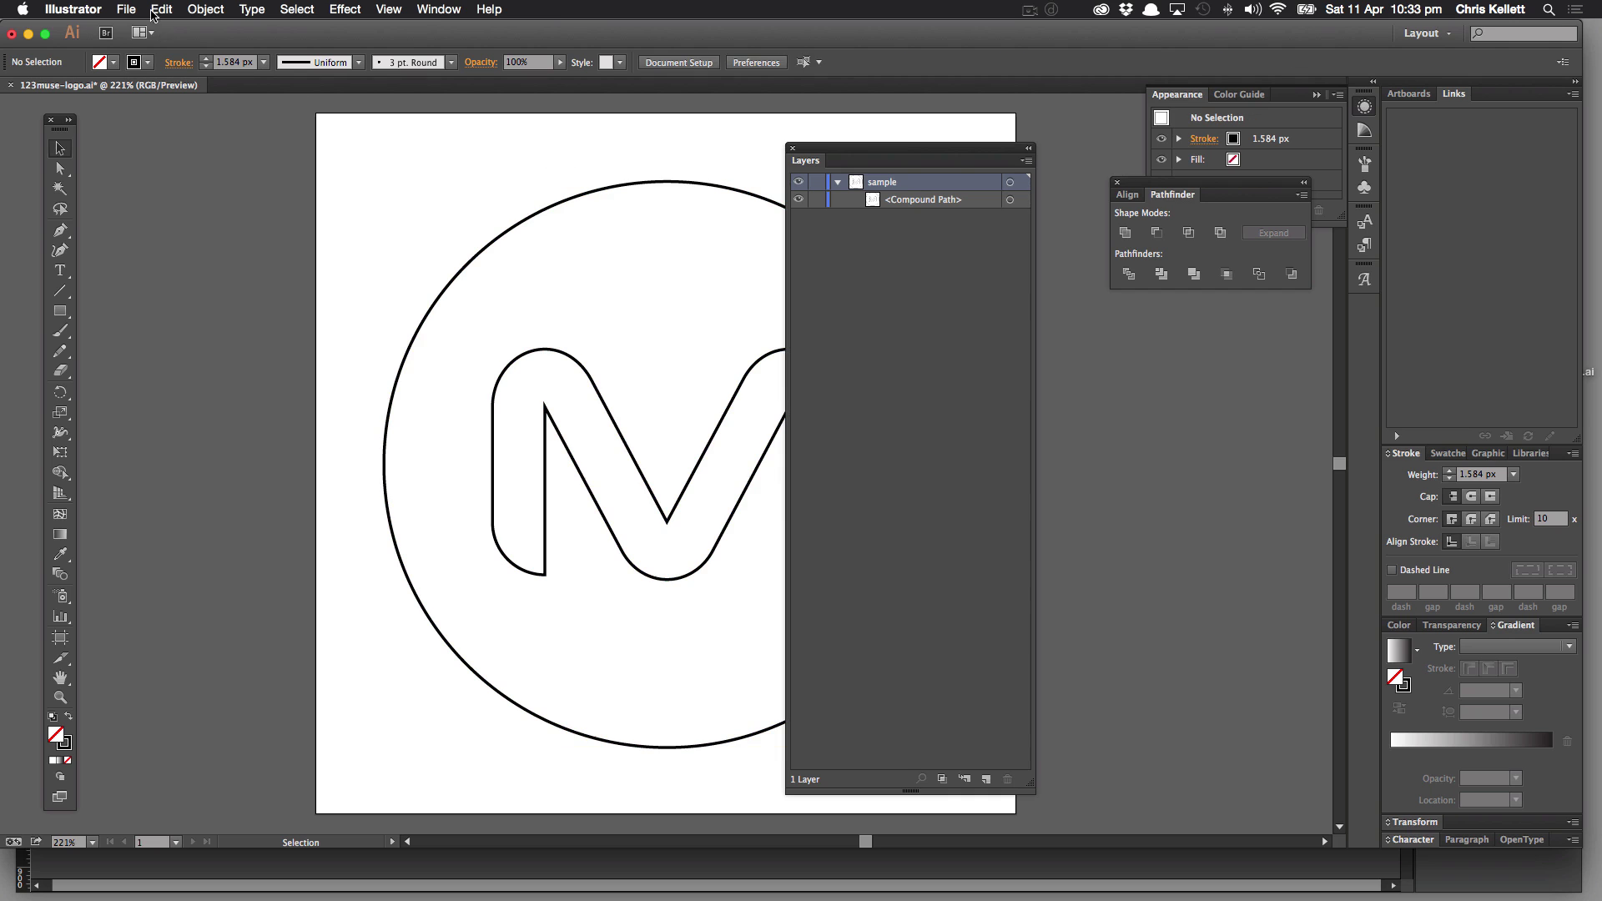
- Save the logo as SVG and select its exported code in TextEdit
click(126, 9)
click(142, 155)
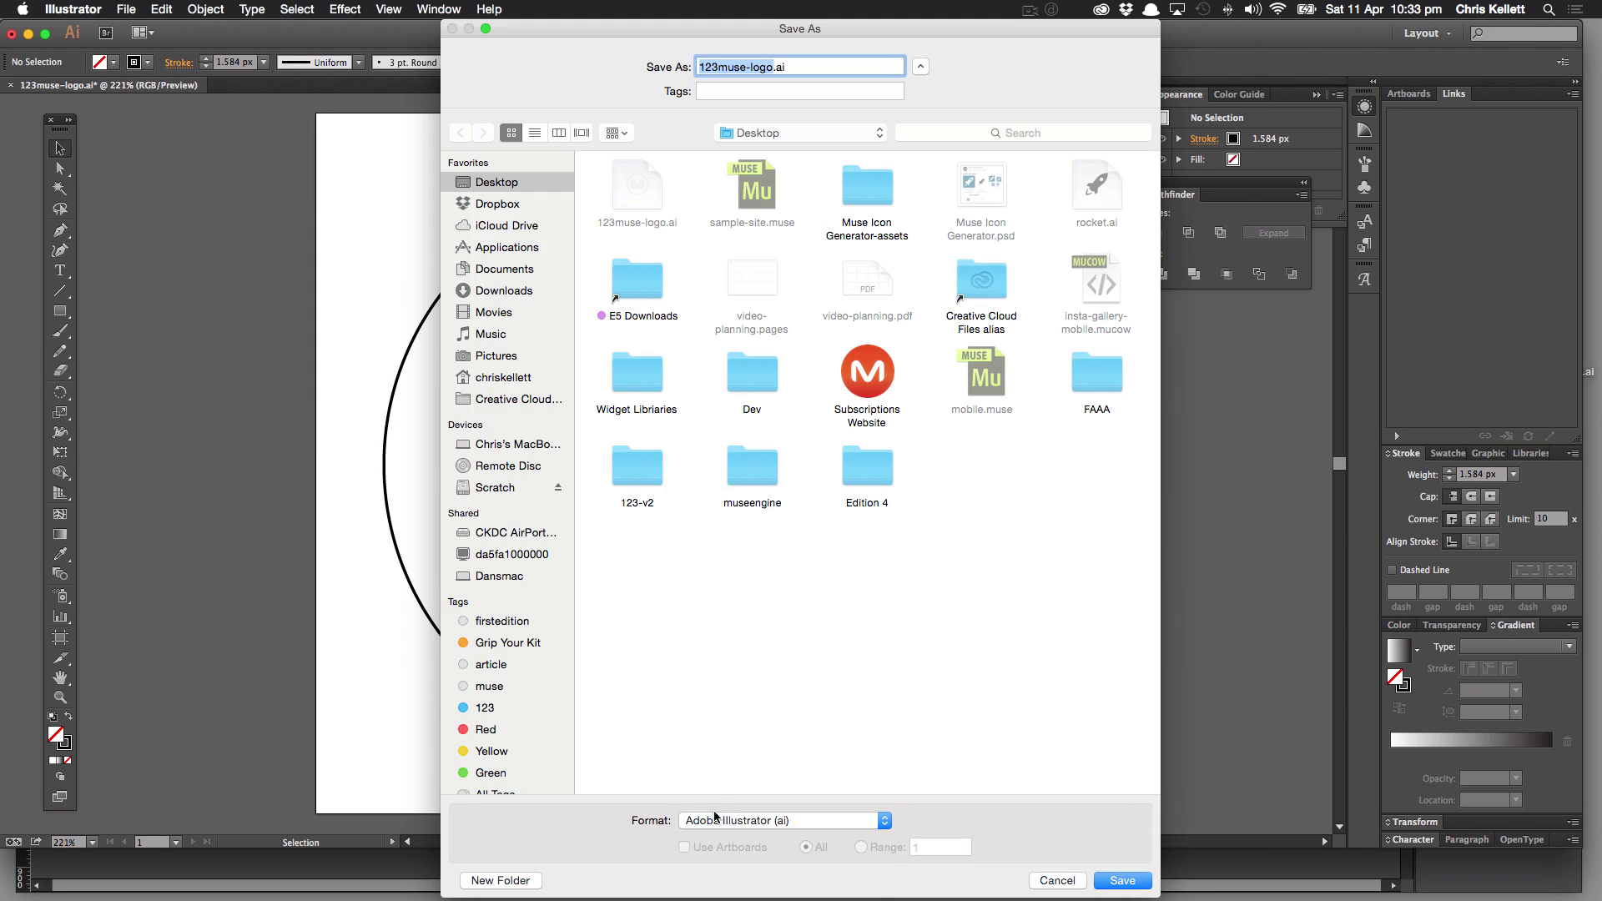
click(746, 820)
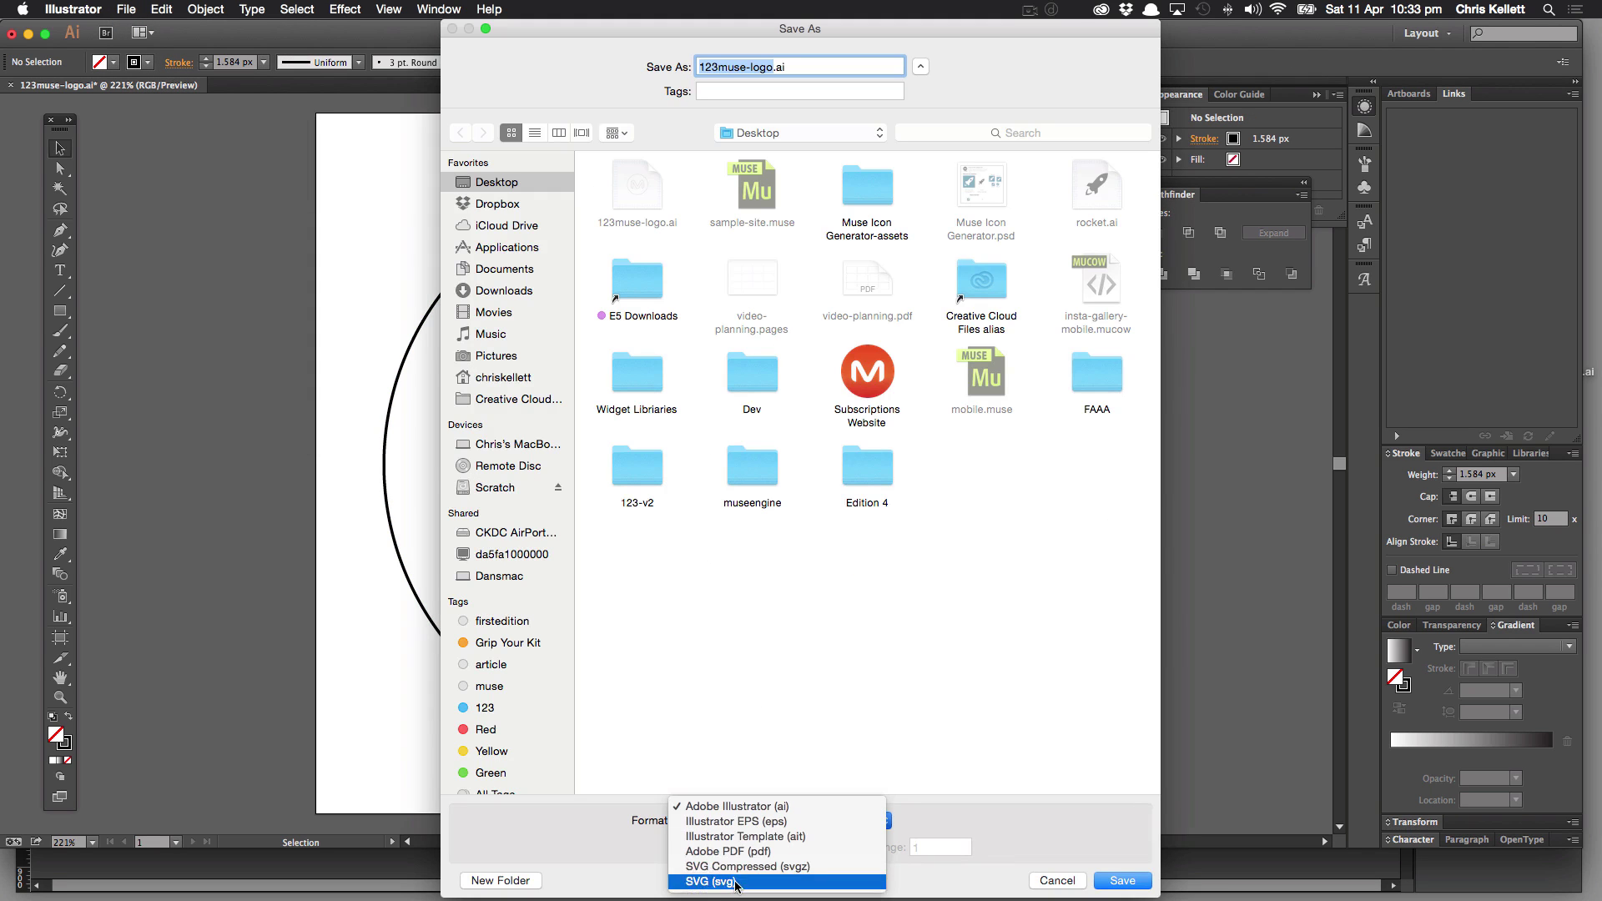
click(736, 882)
key(Return)
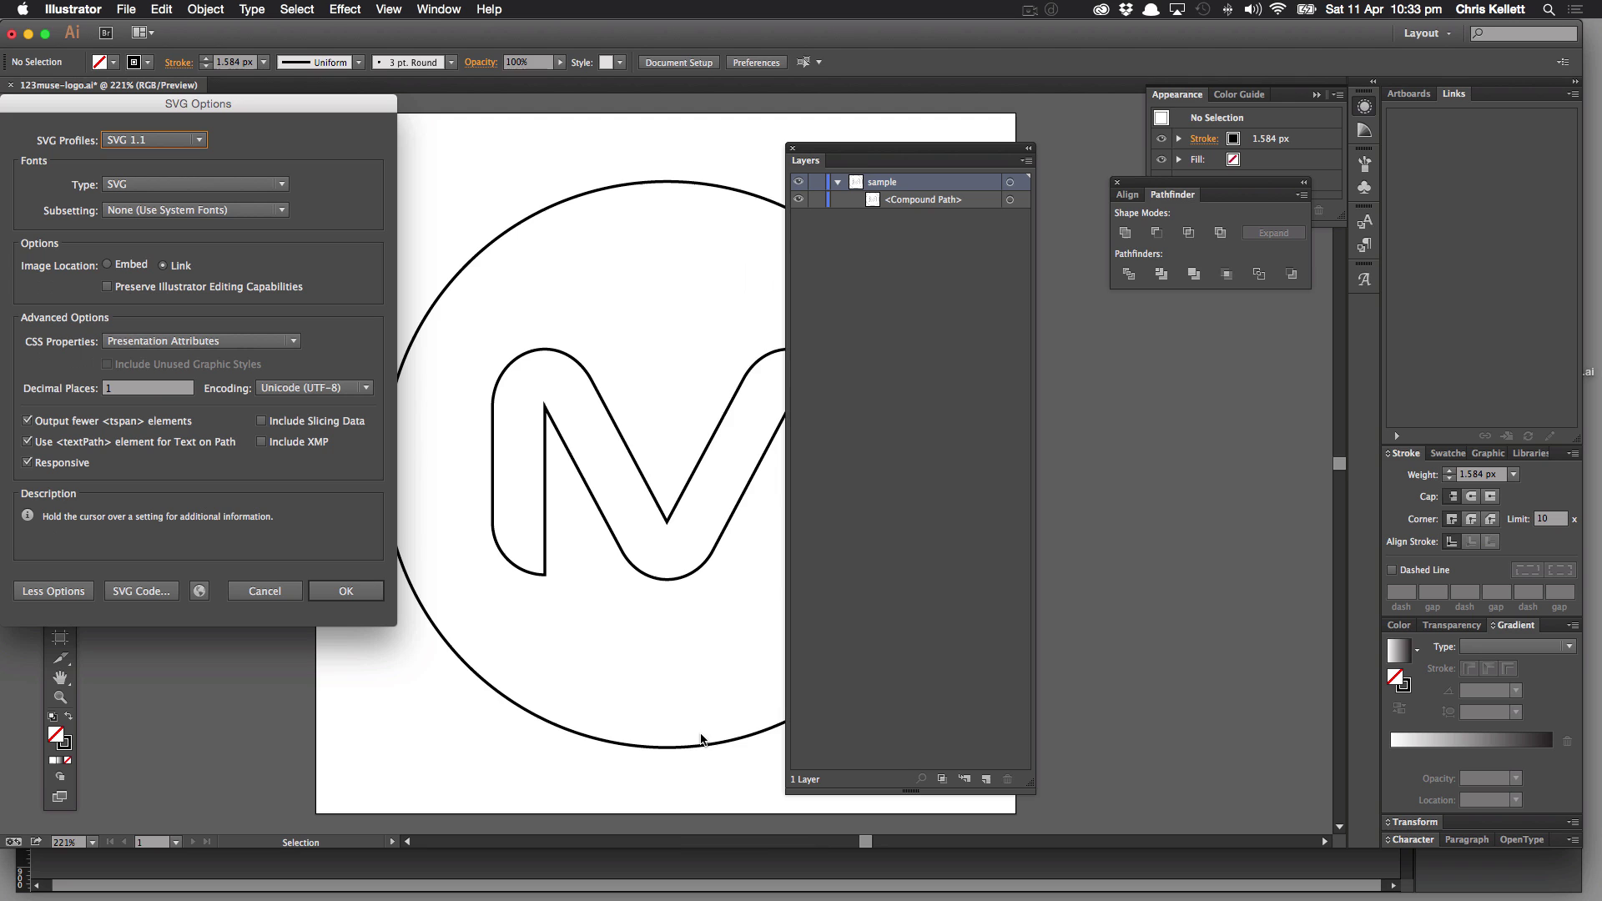
click(129, 592)
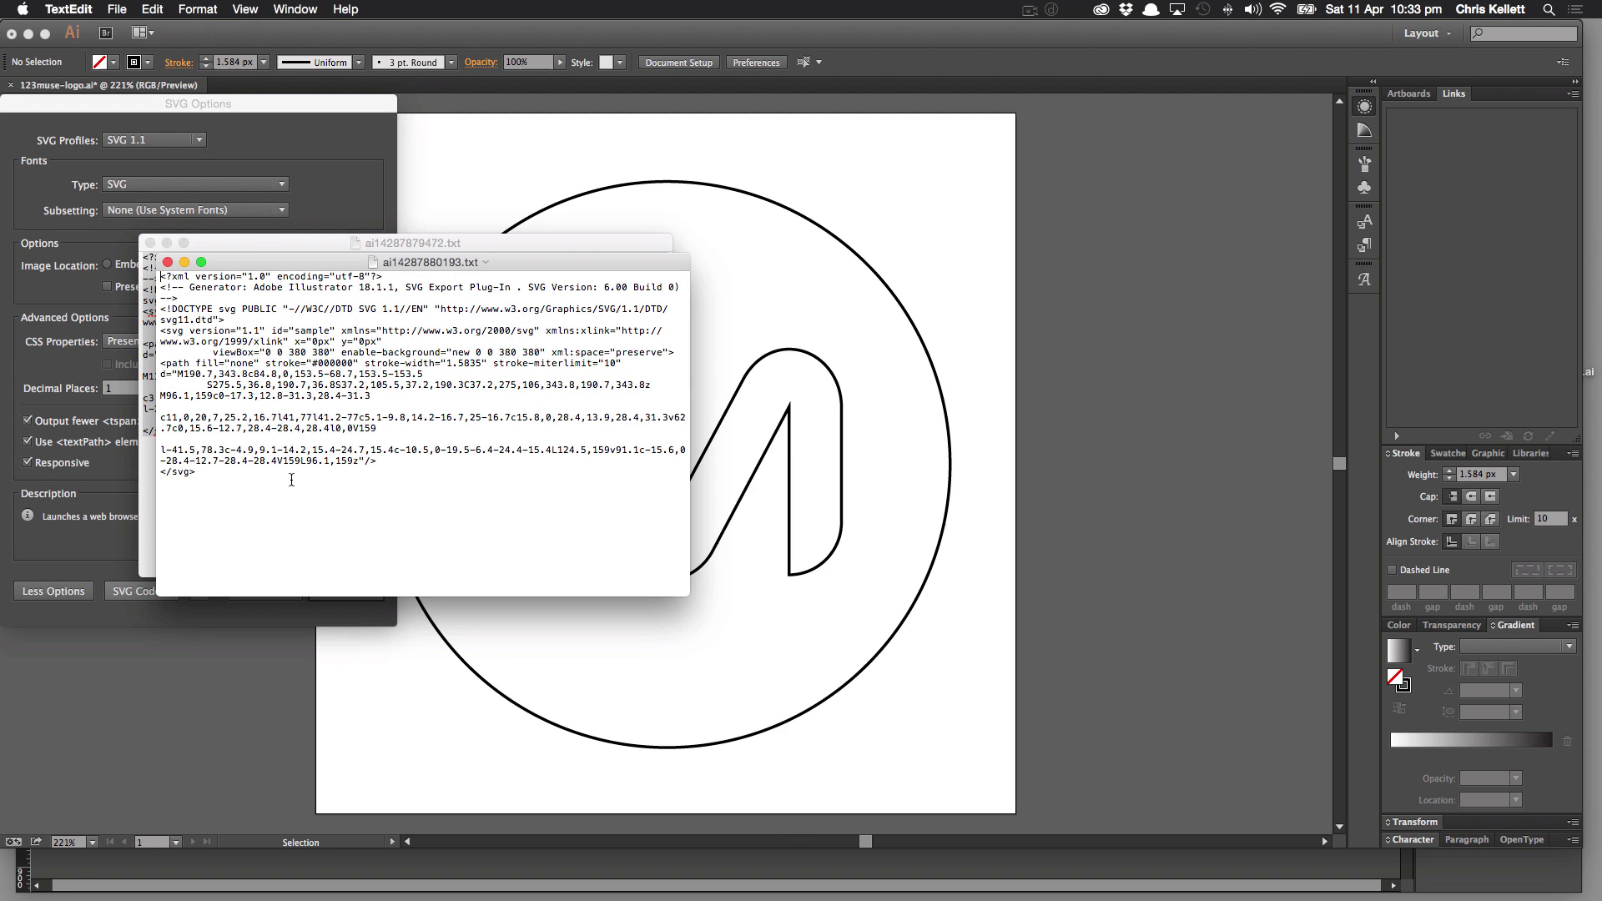
drag(266, 481, 106, 283)
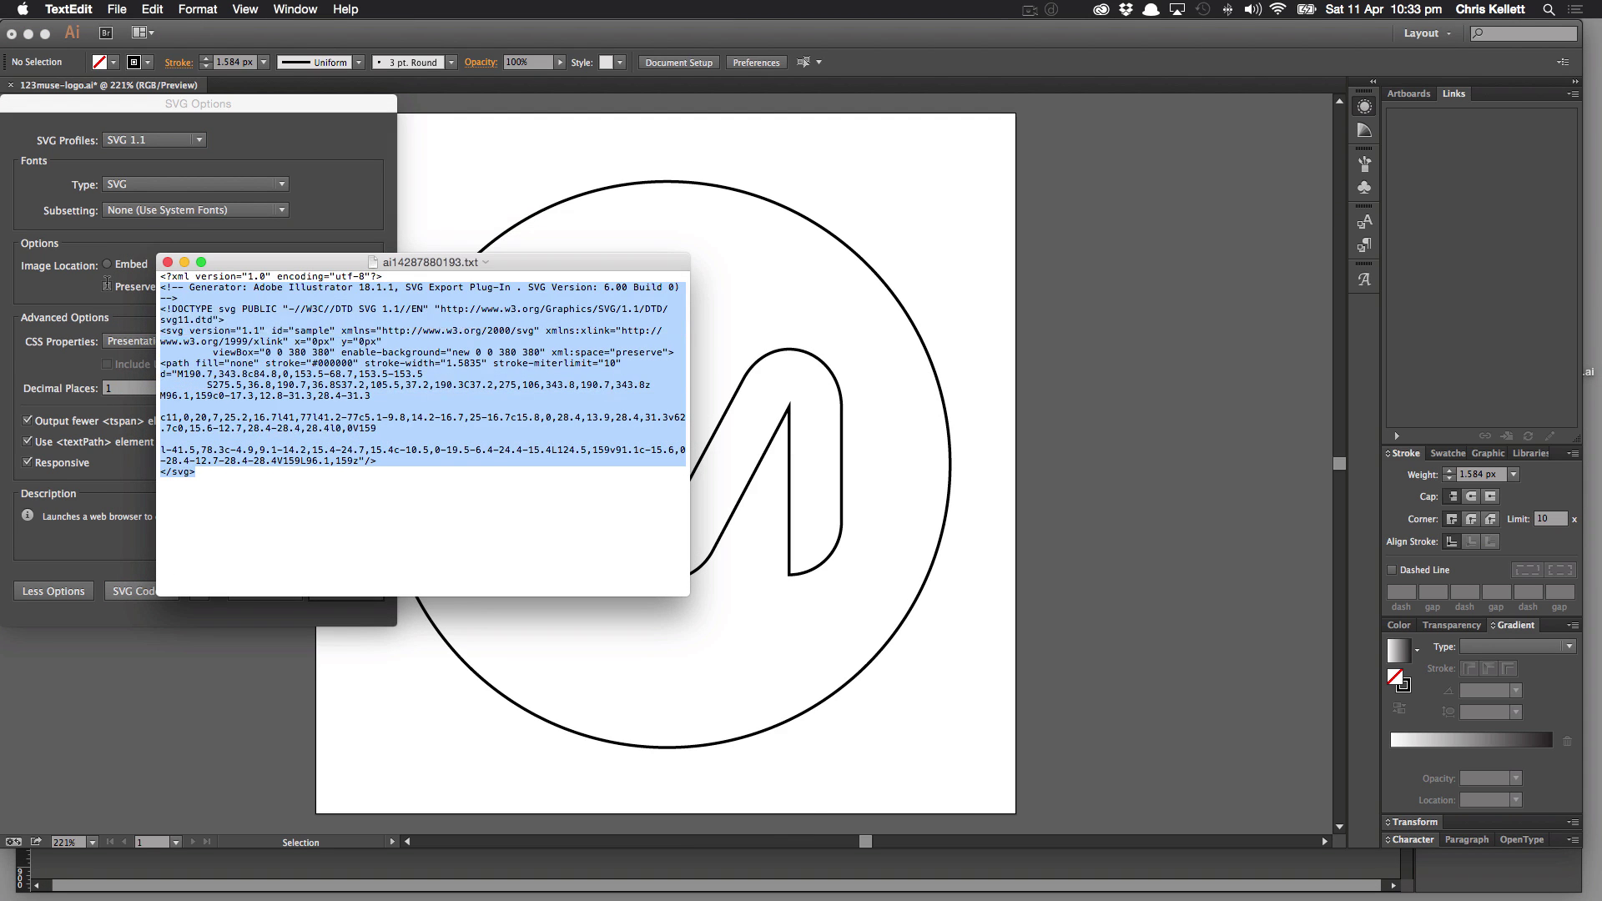
drag(201, 480, 123, 275)
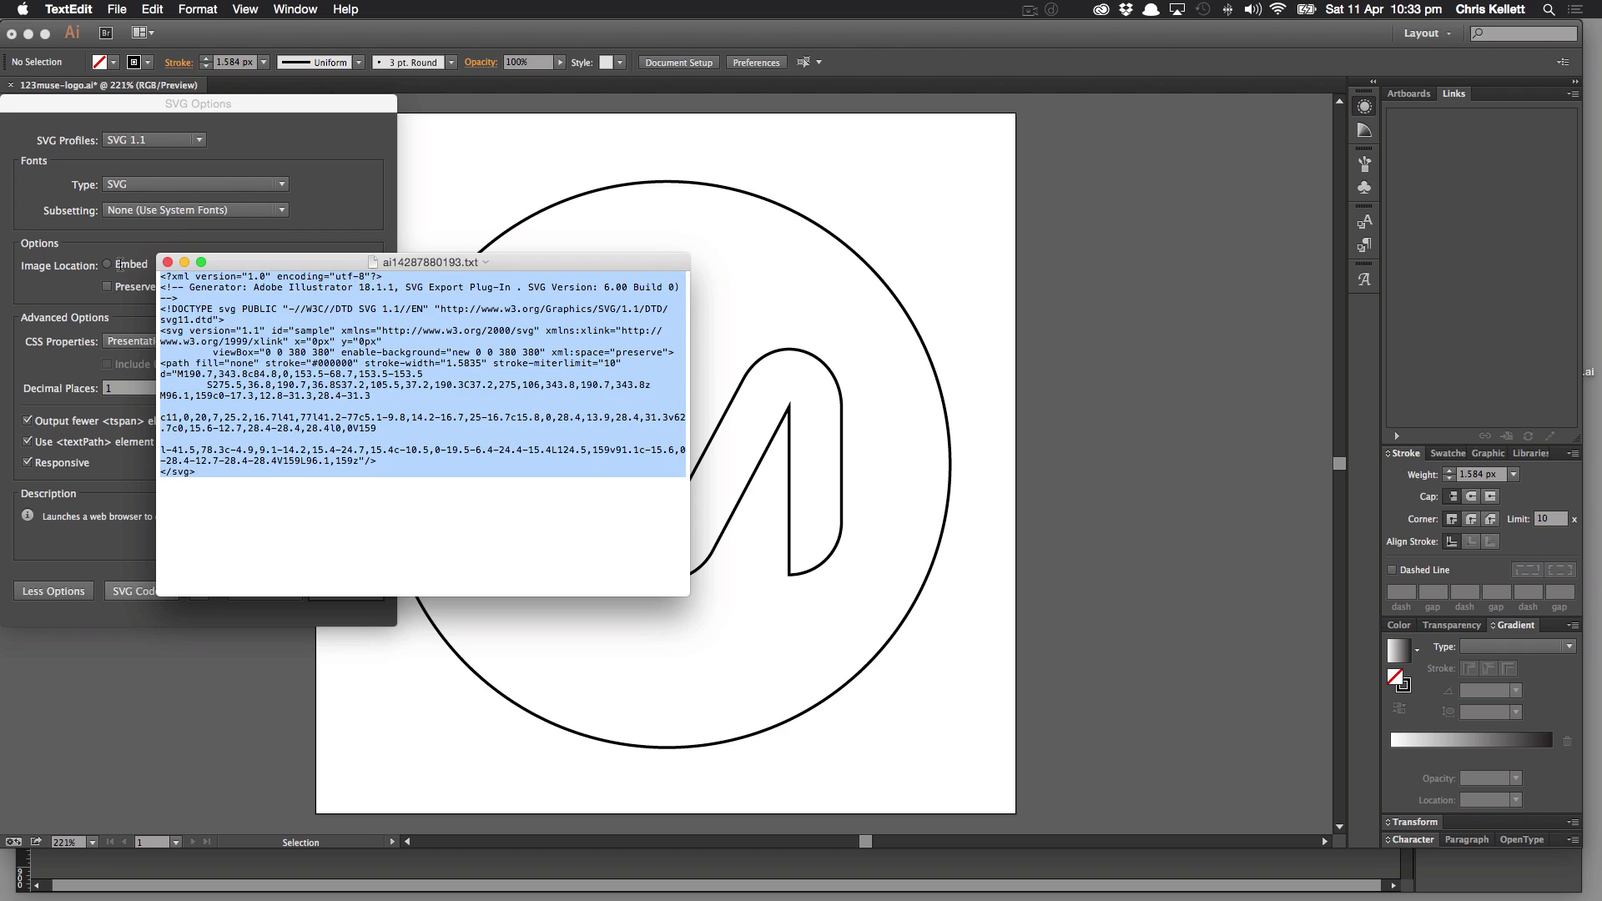
- Swap the Muse logo box's HTML for the new SVG code with id 'sample'
key(super+Tab)
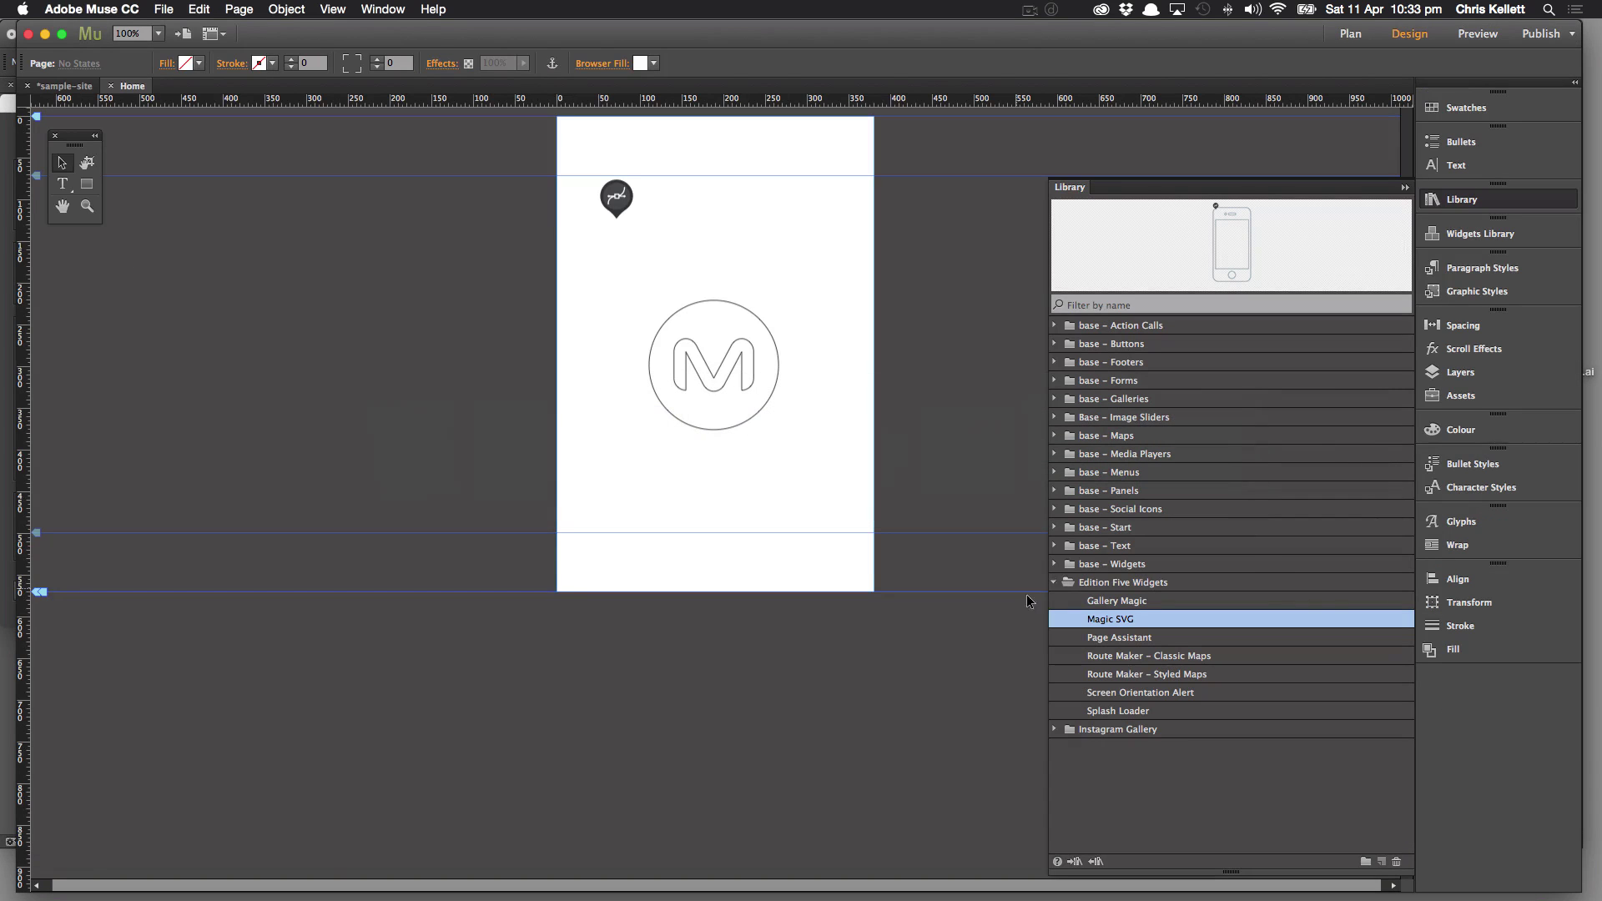
click(732, 368)
right_click(733, 368)
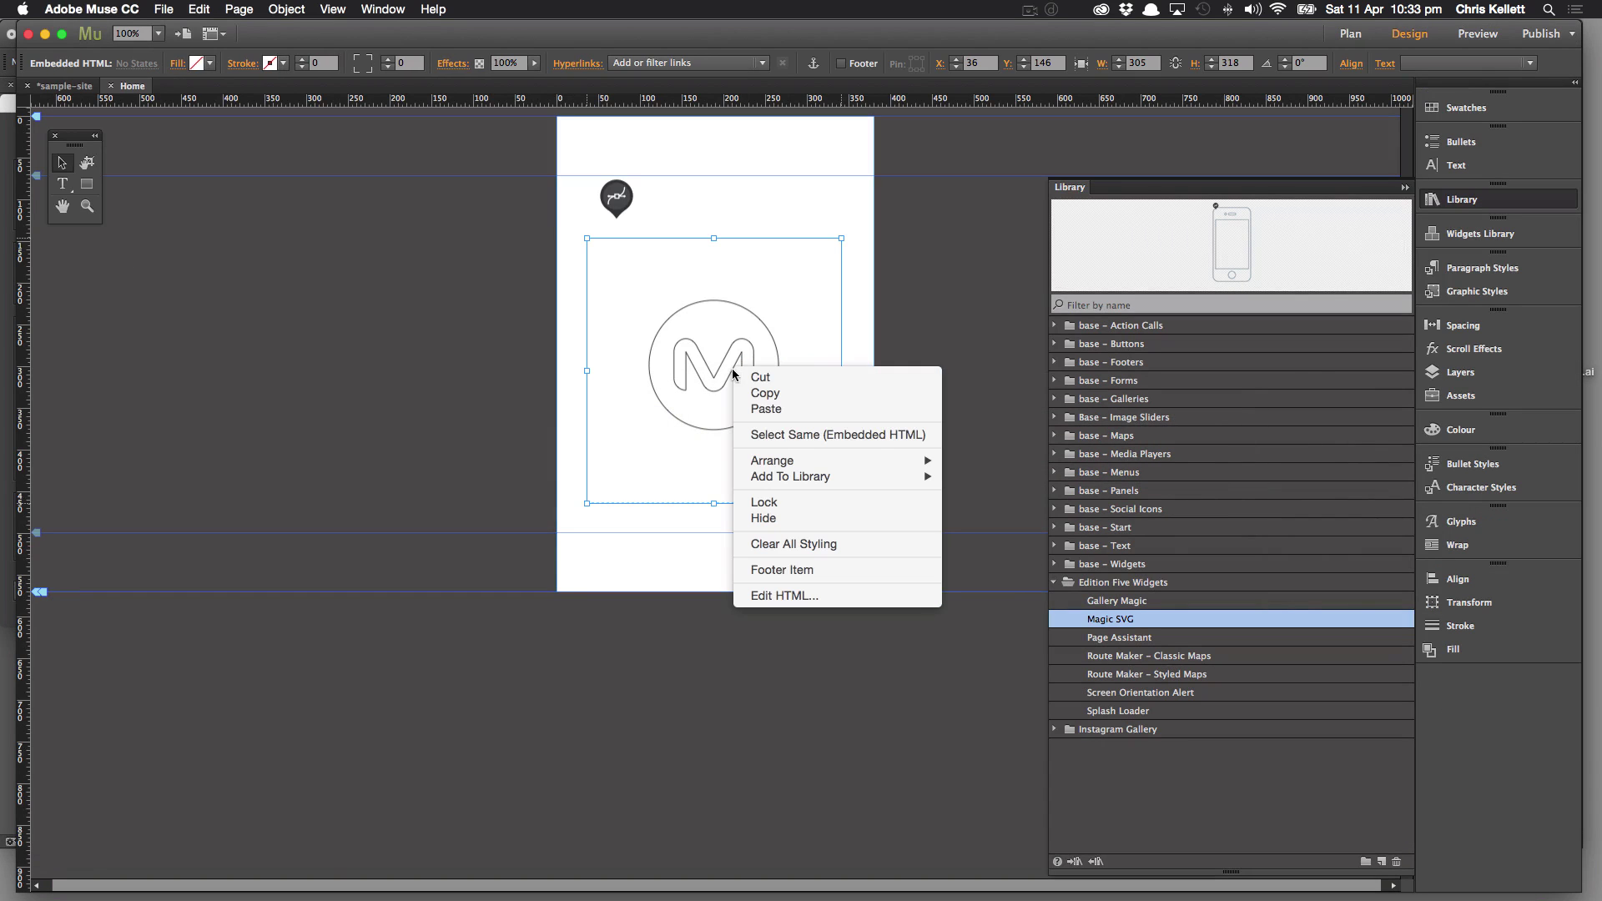
click(777, 597)
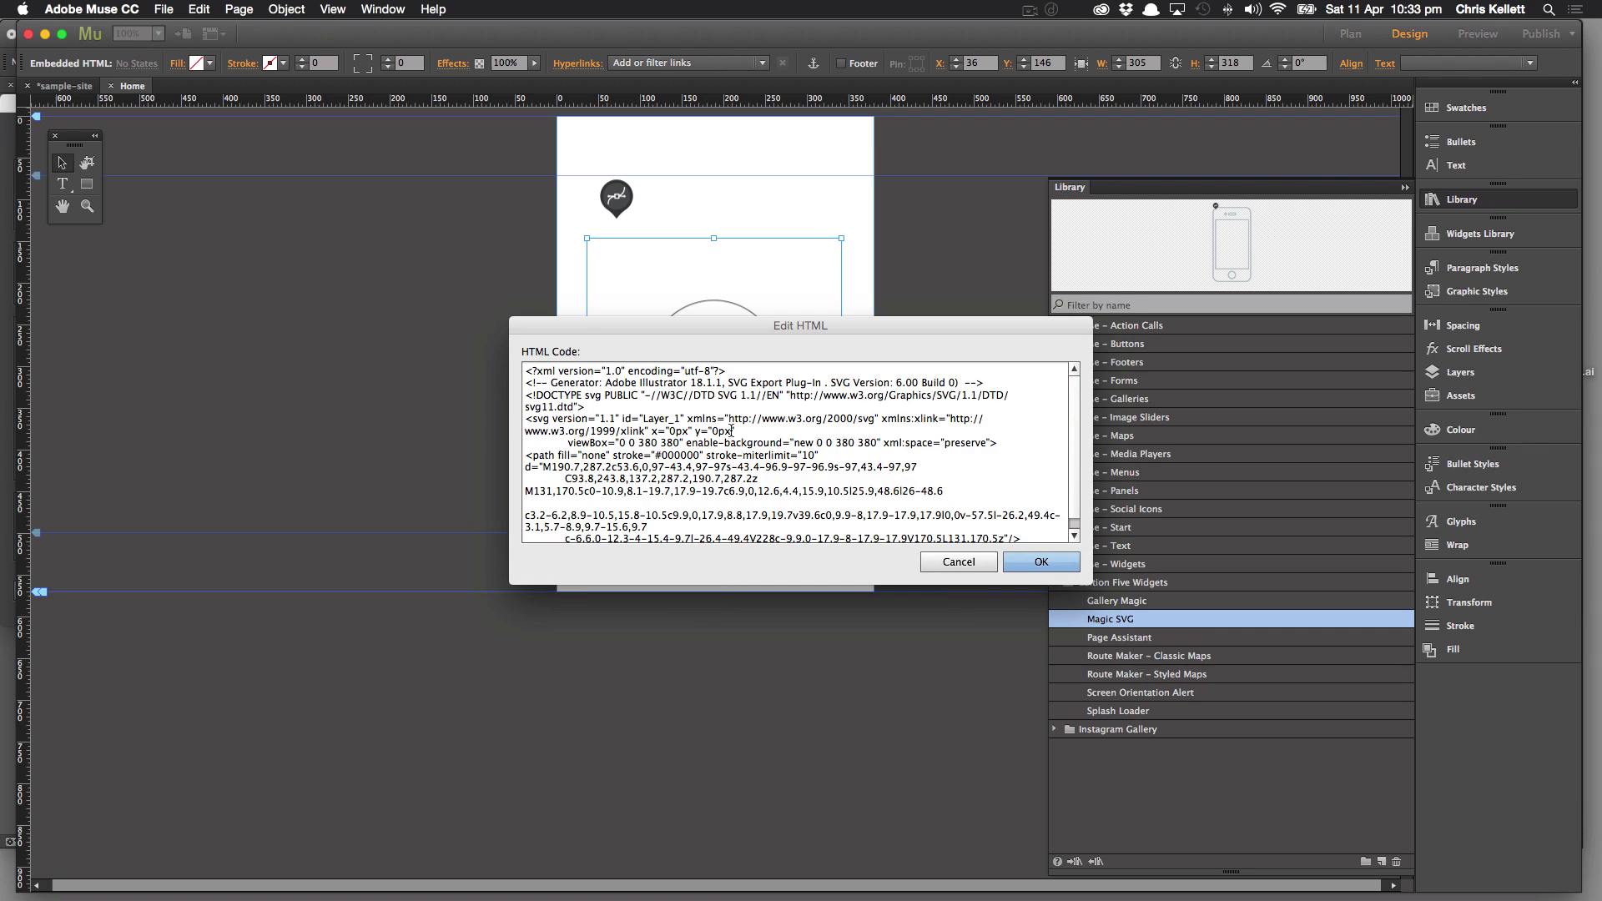
key(super+a)
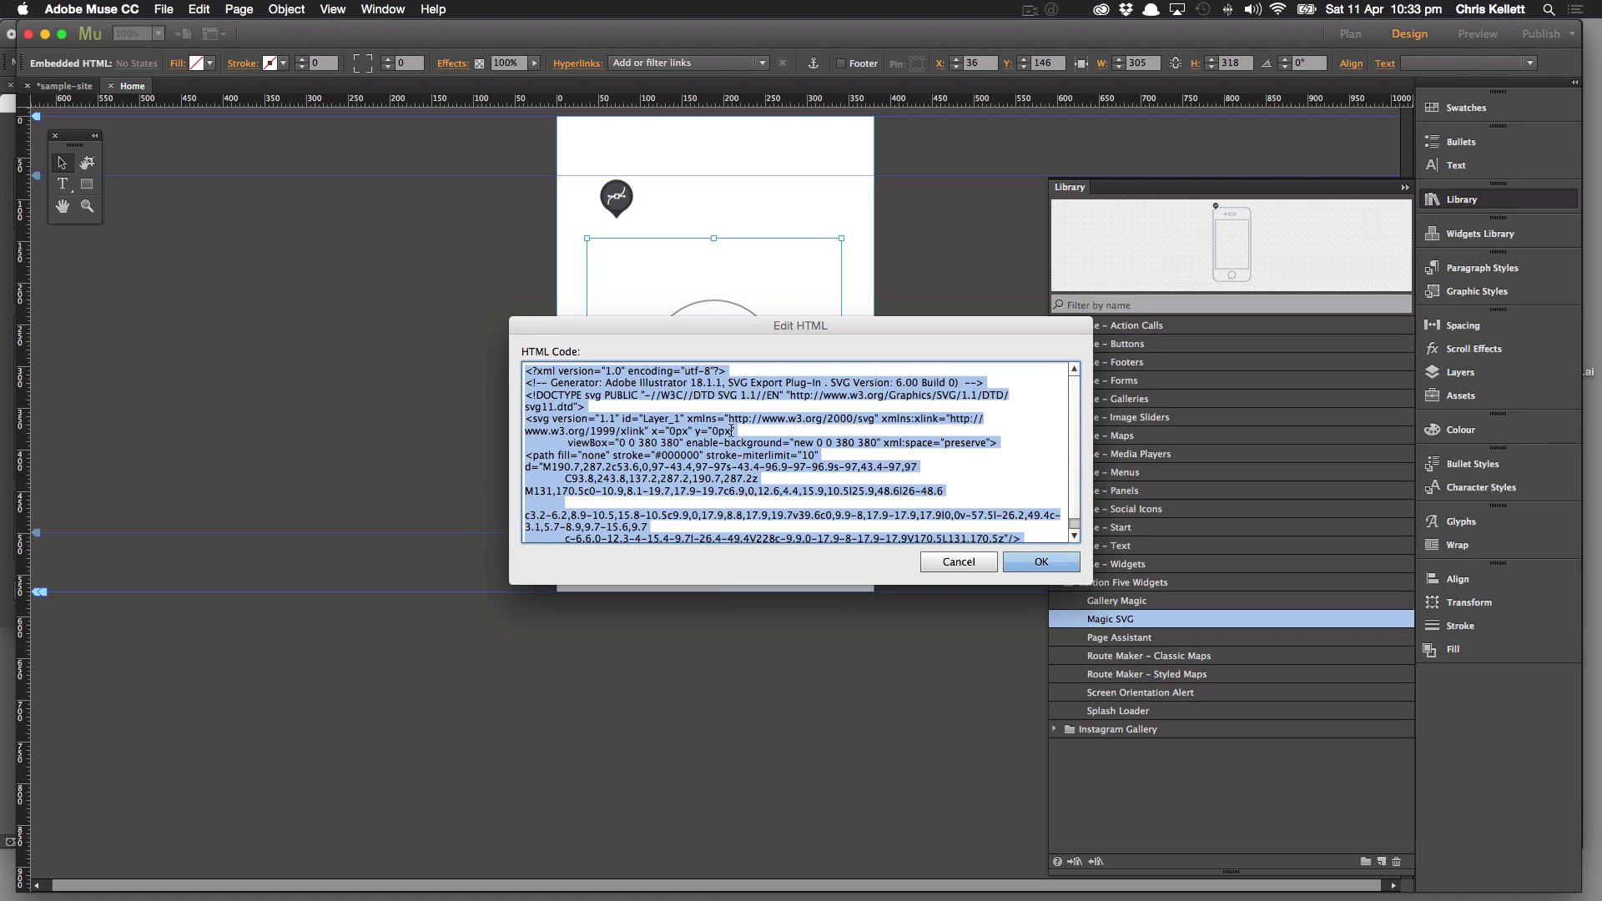
key(BackSpace)
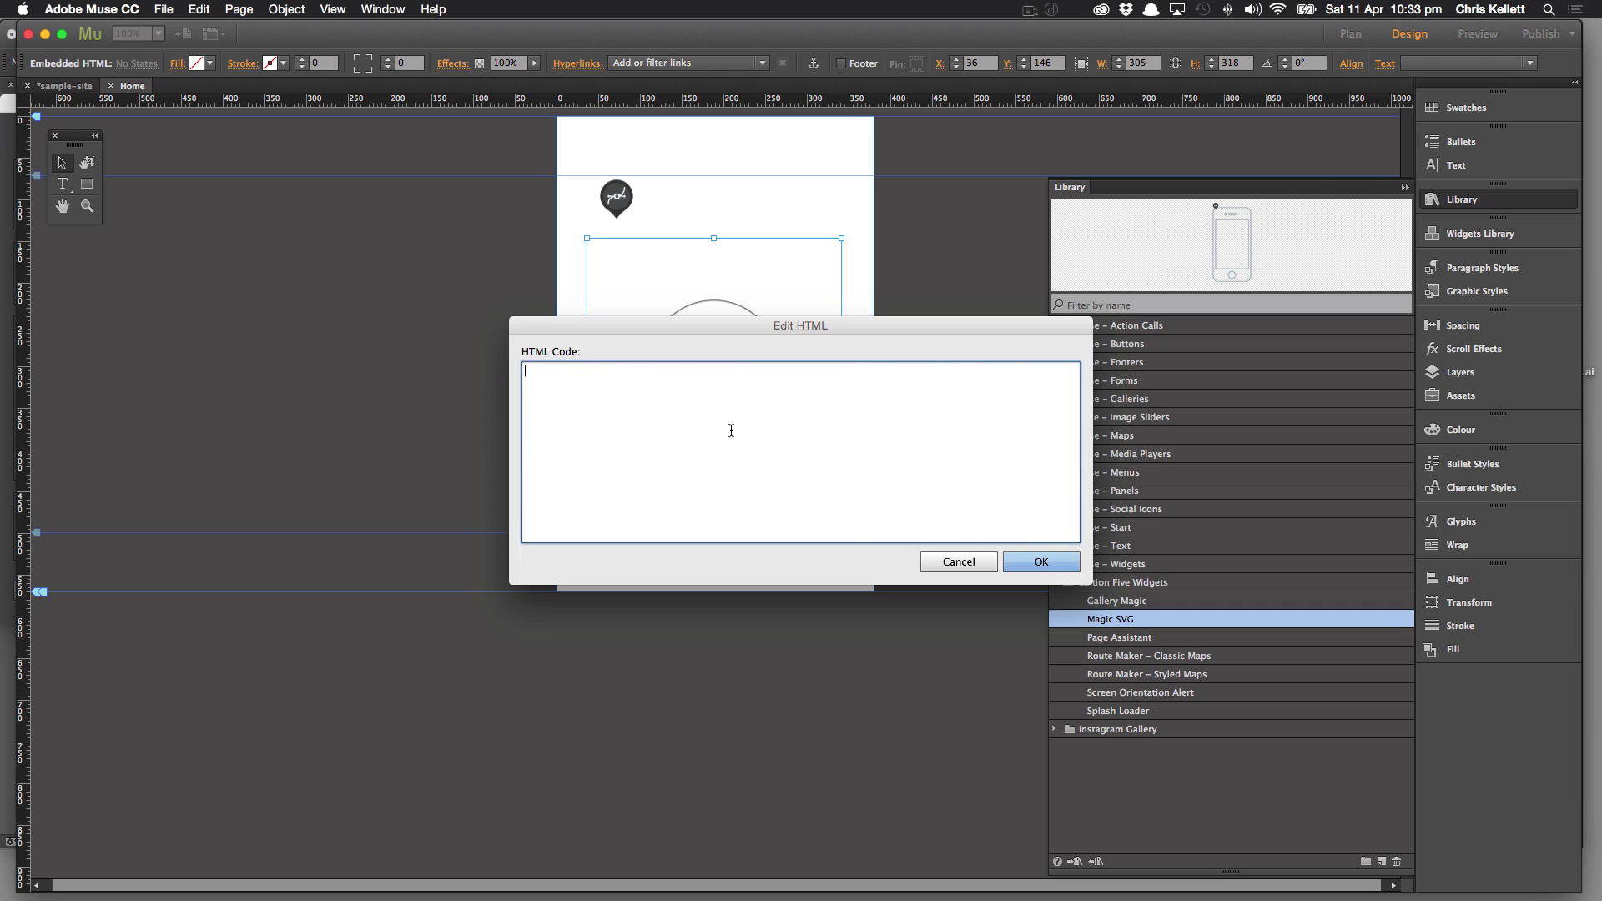
key(super+v)
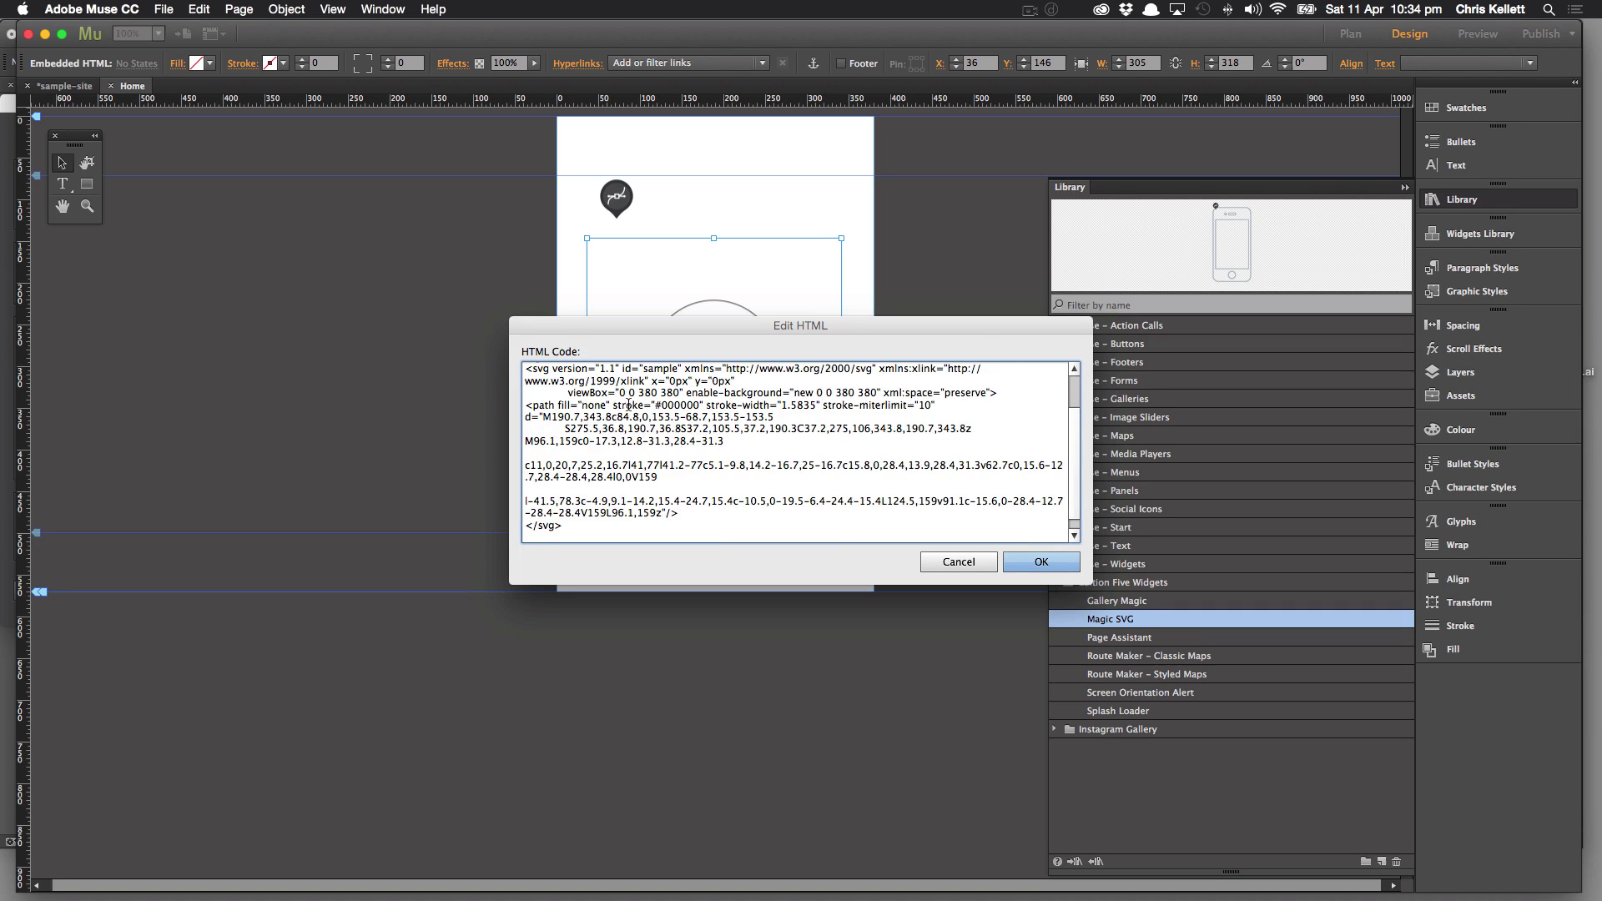
scroll(631, 406, up, 2)
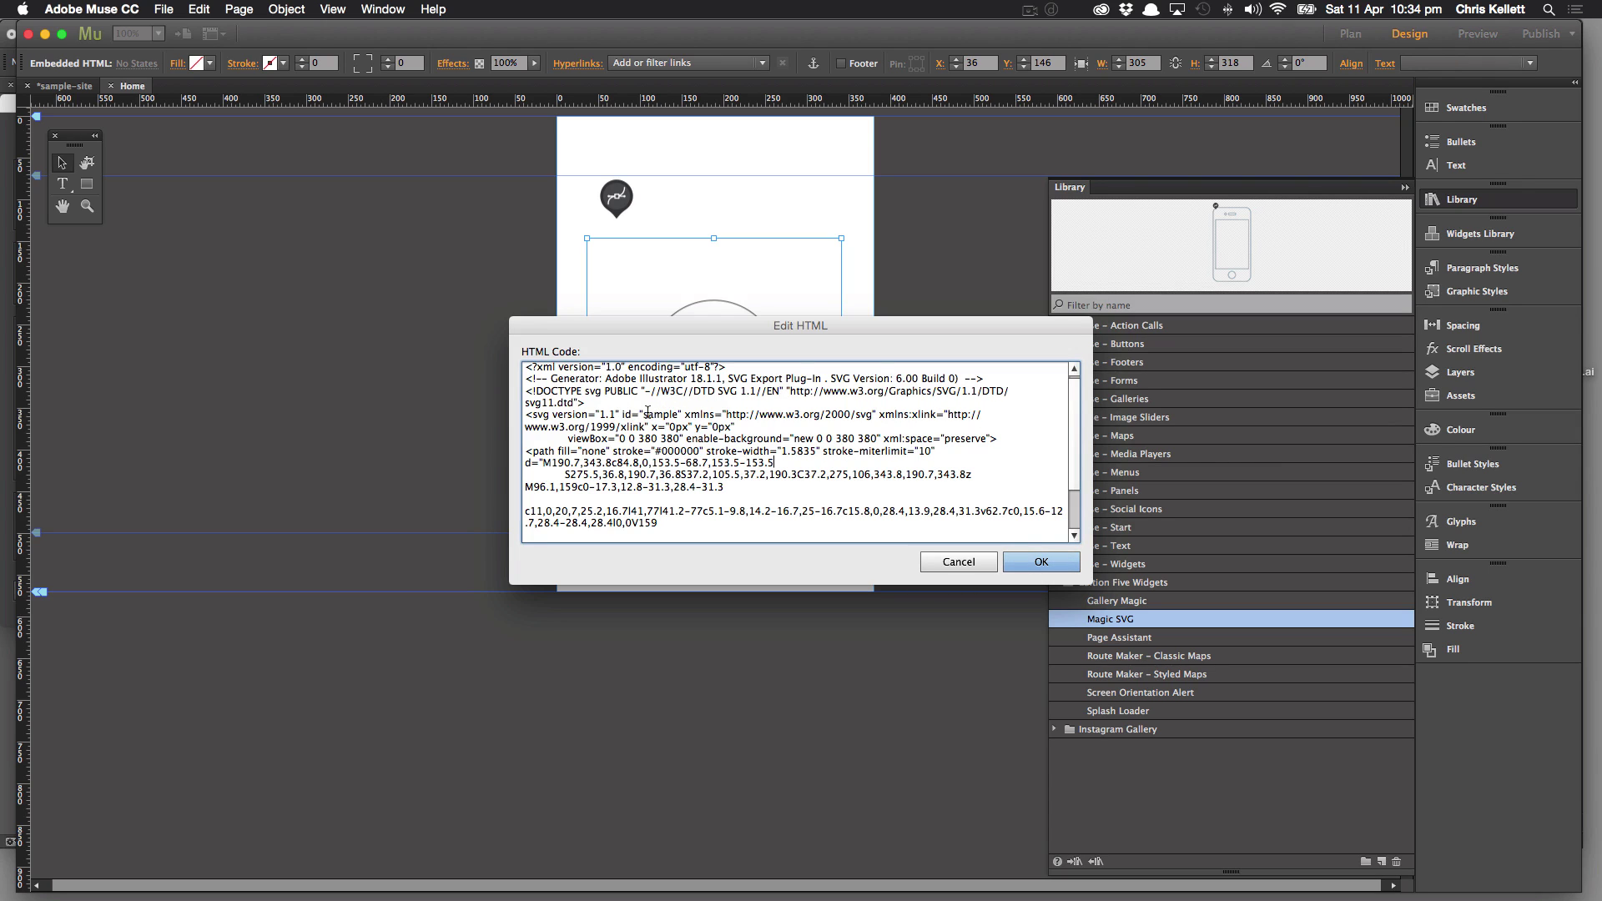
click(1041, 561)
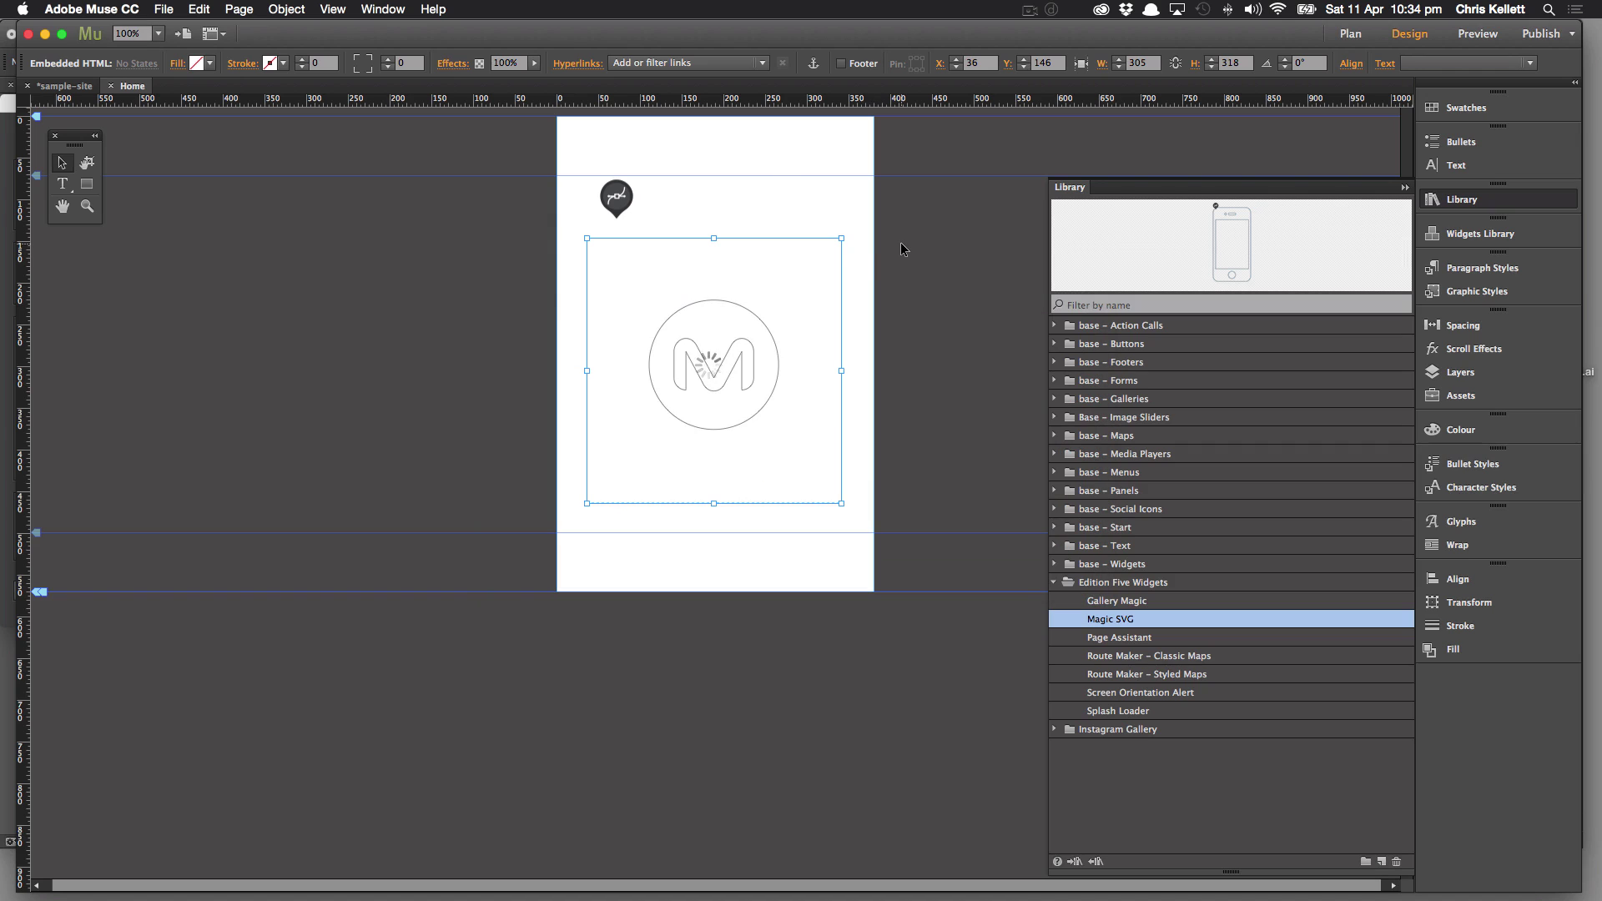
- Preview the mobile page in Safari, then close the preview and return to Muse's design view
click(900, 242)
click(164, 10)
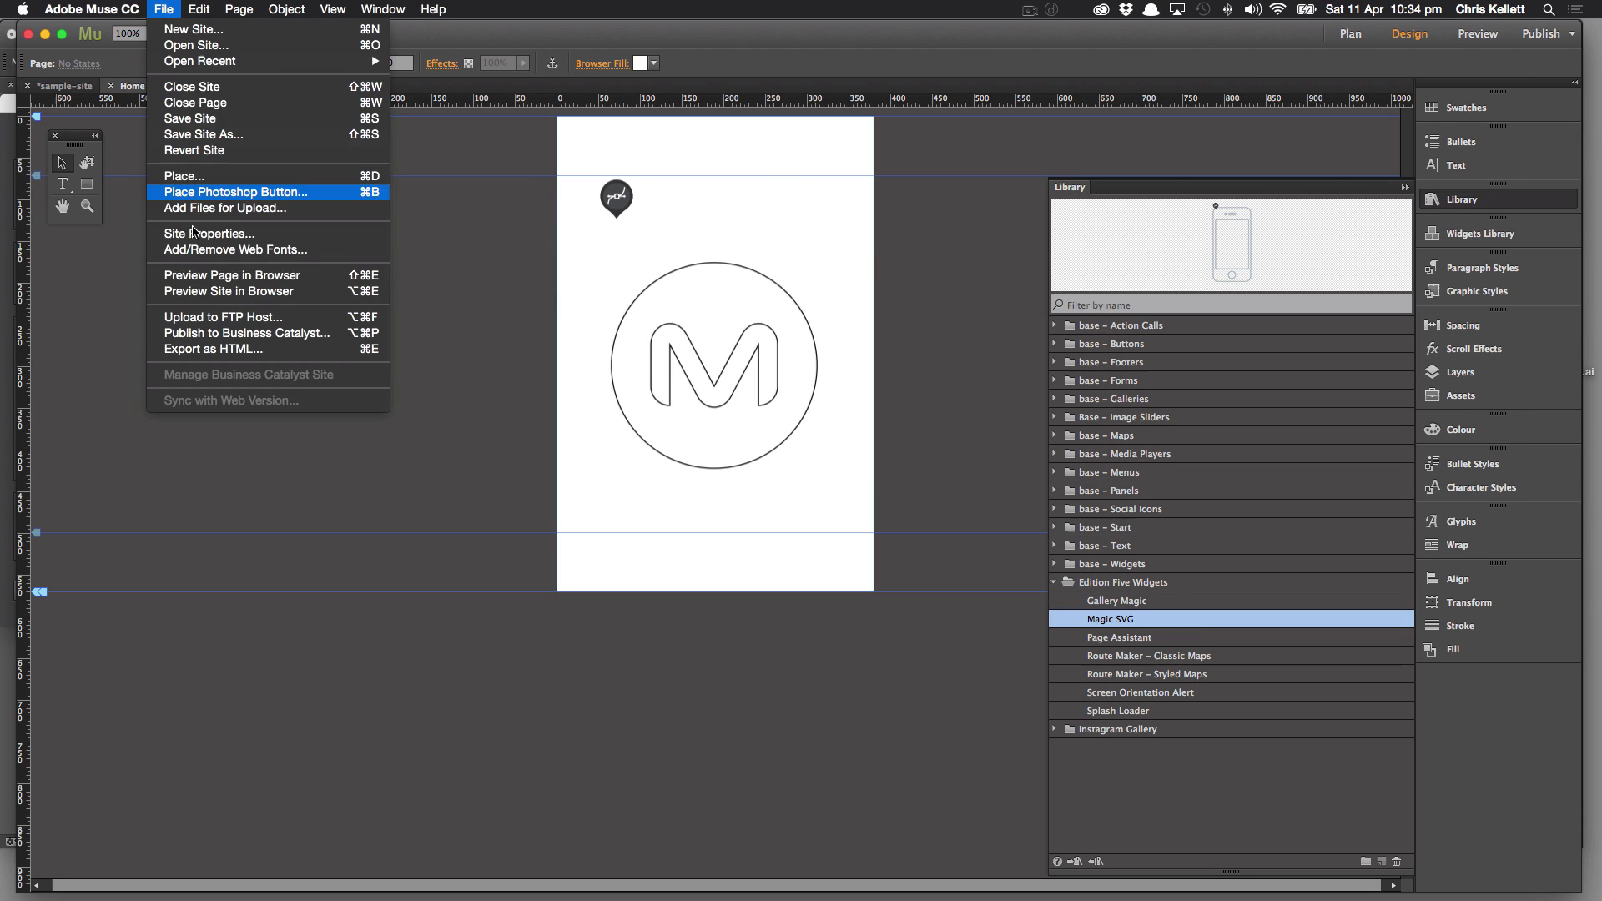
click(220, 275)
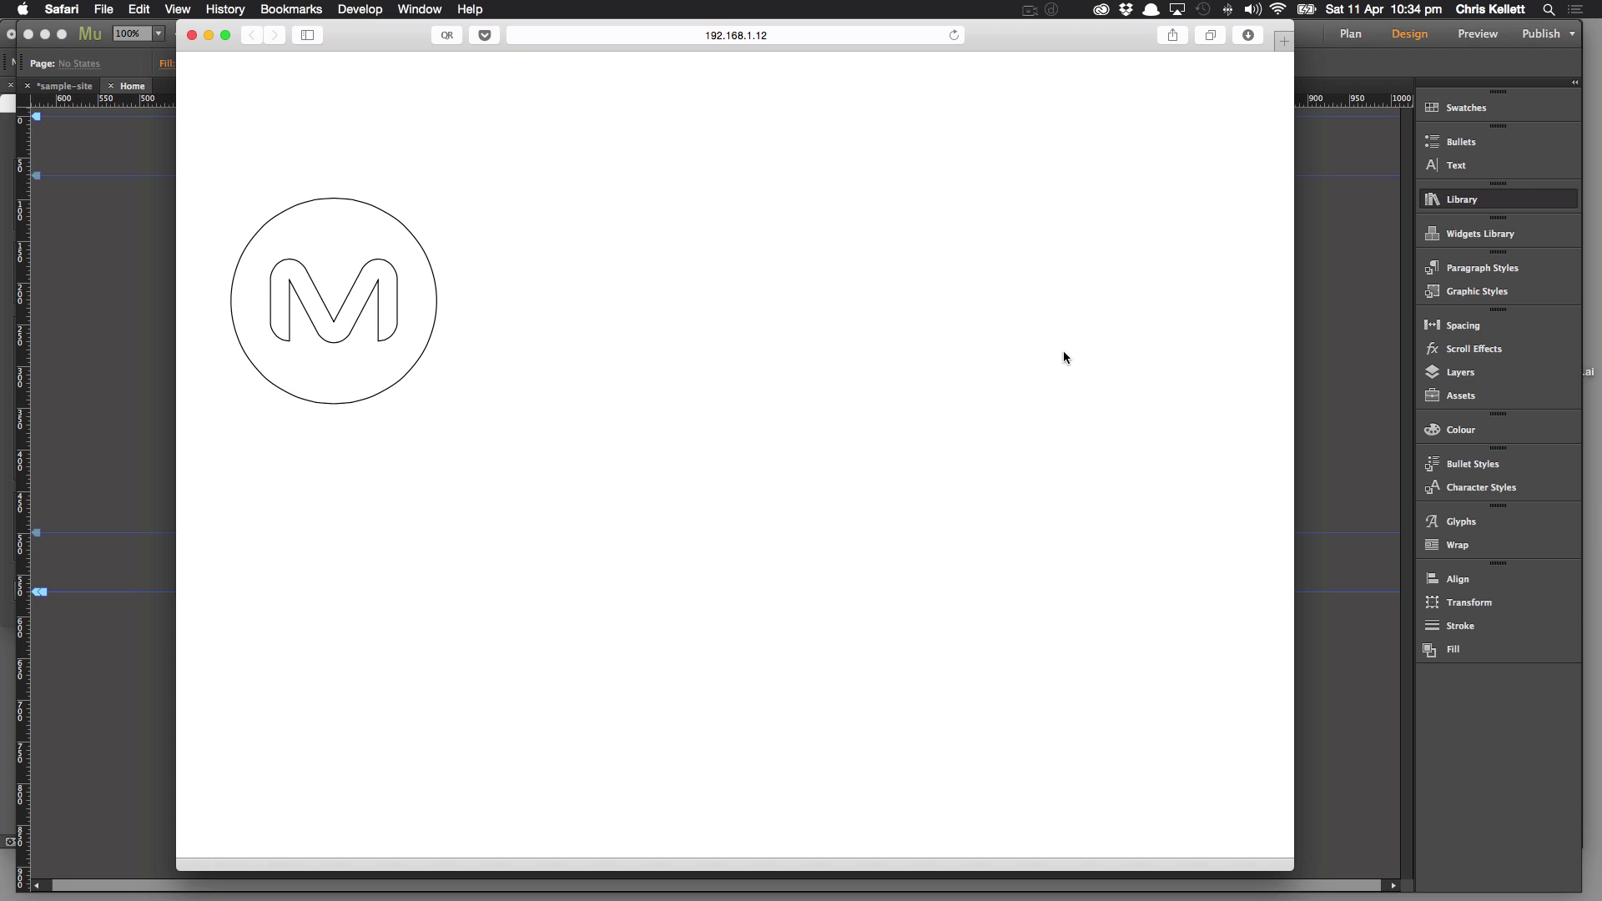
click(193, 37)
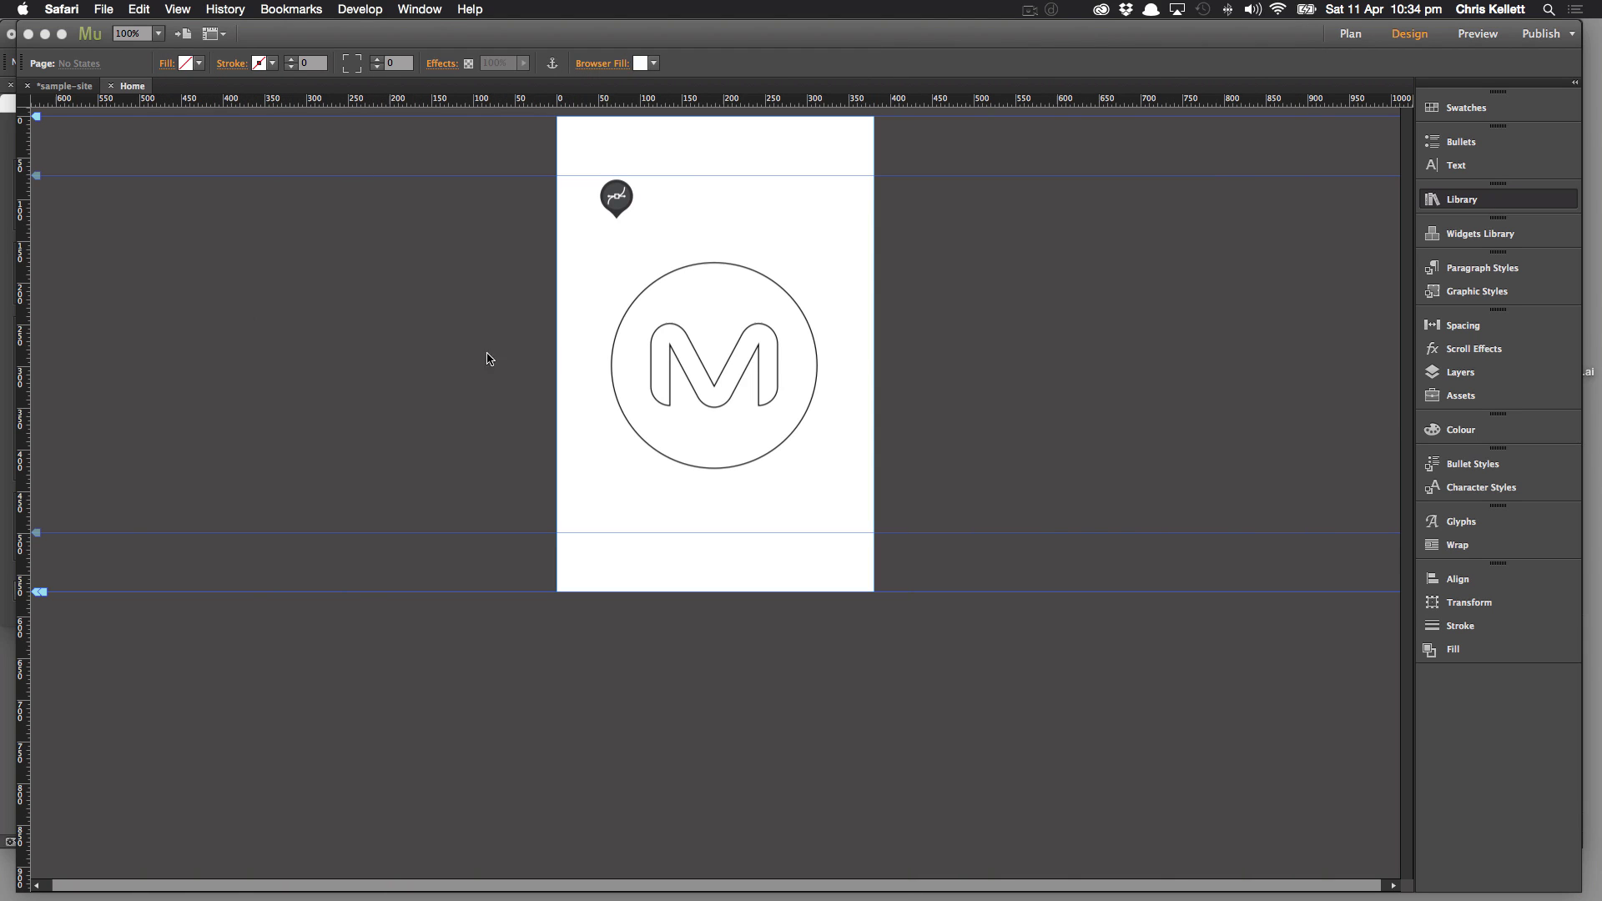
click(738, 283)
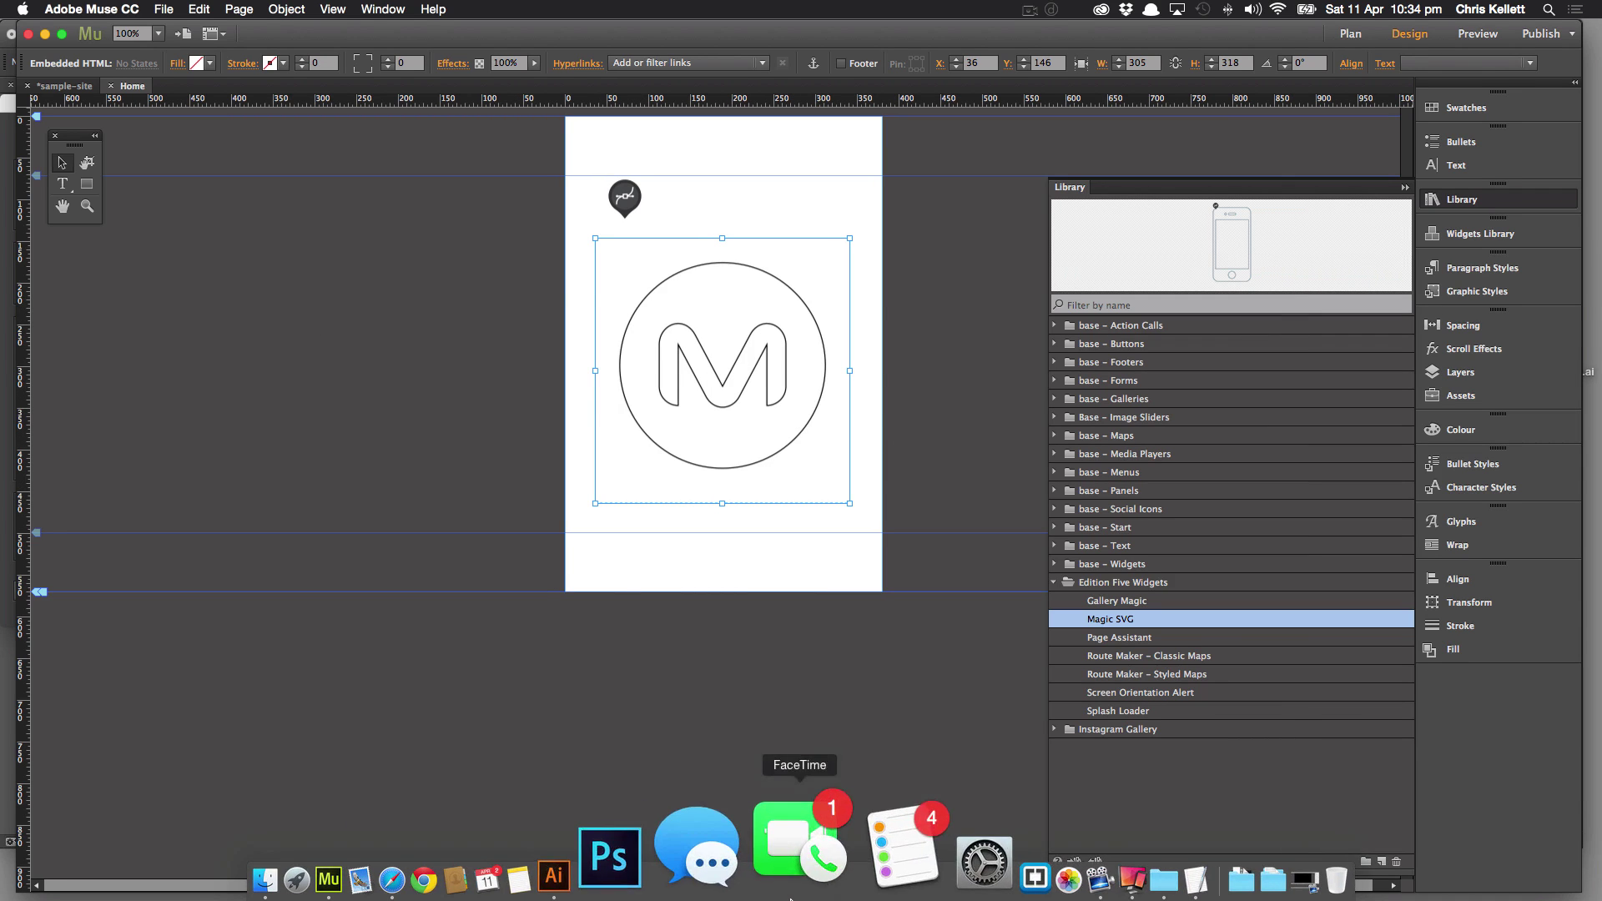
- Back in Illustrator, cancel the SVG Options dialog and dock the Layers panel on the right
click(707, 890)
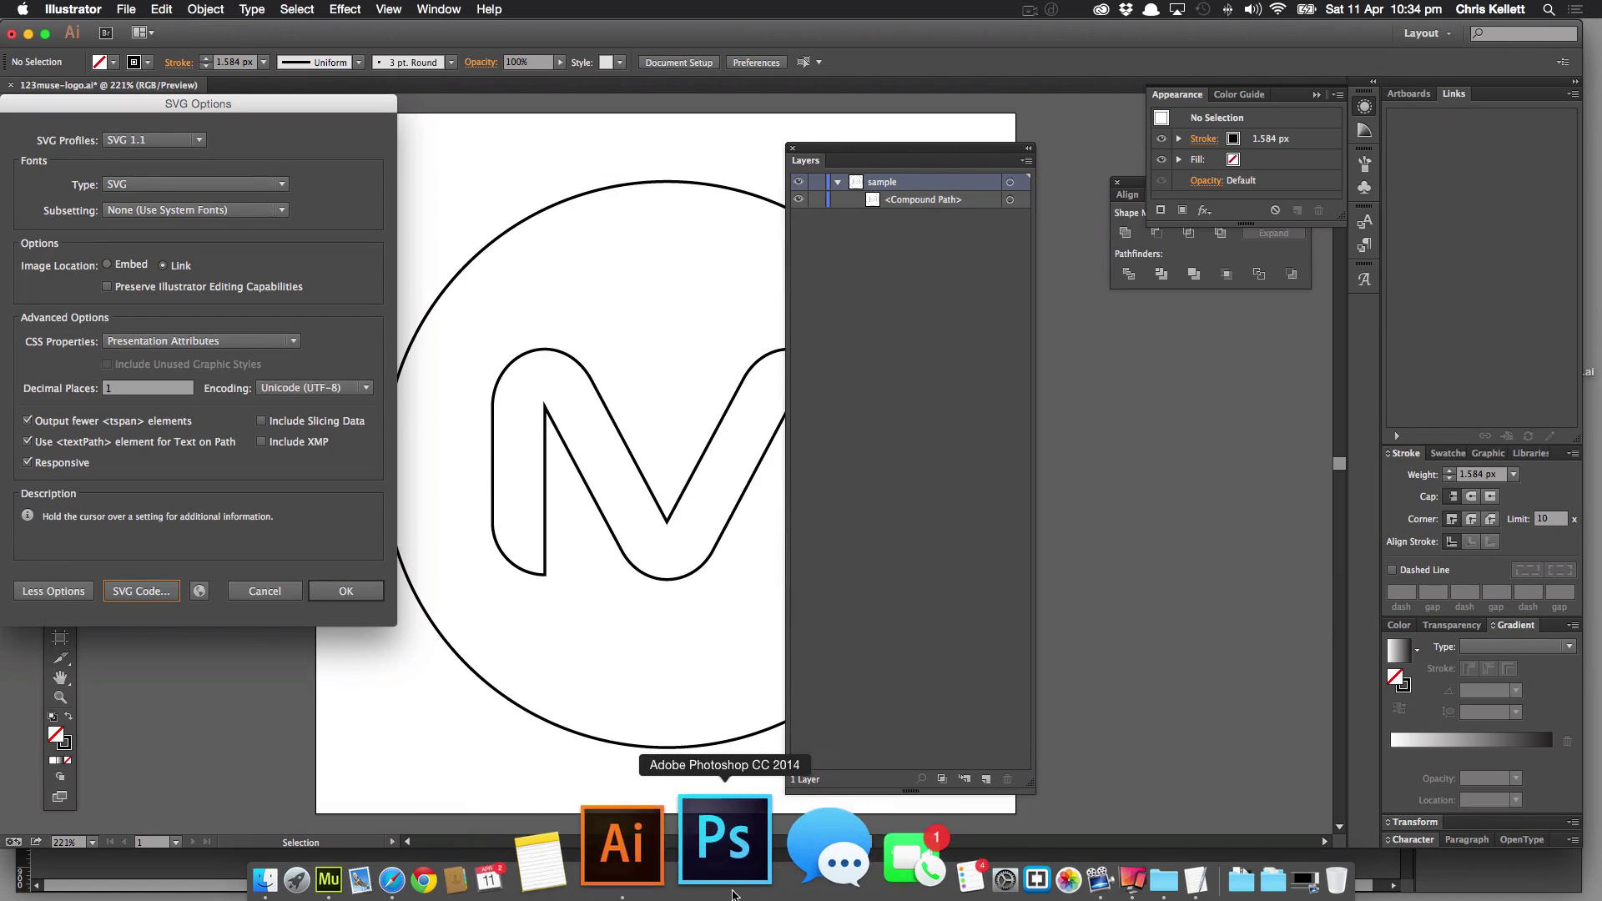
click(264, 590)
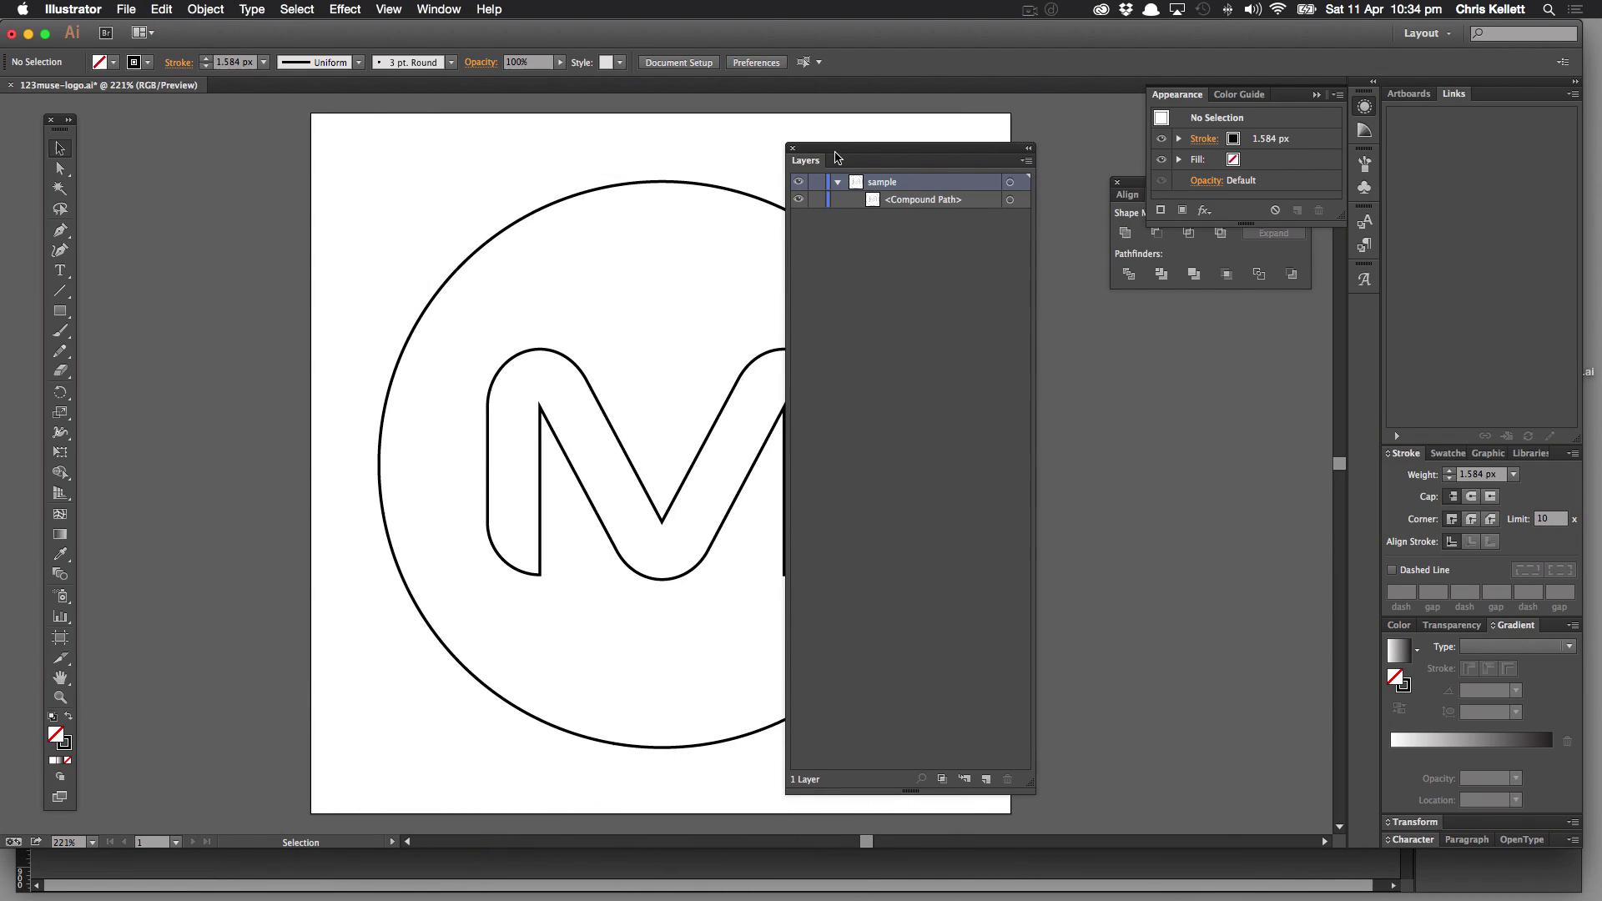
drag(830, 149, 1350, 140)
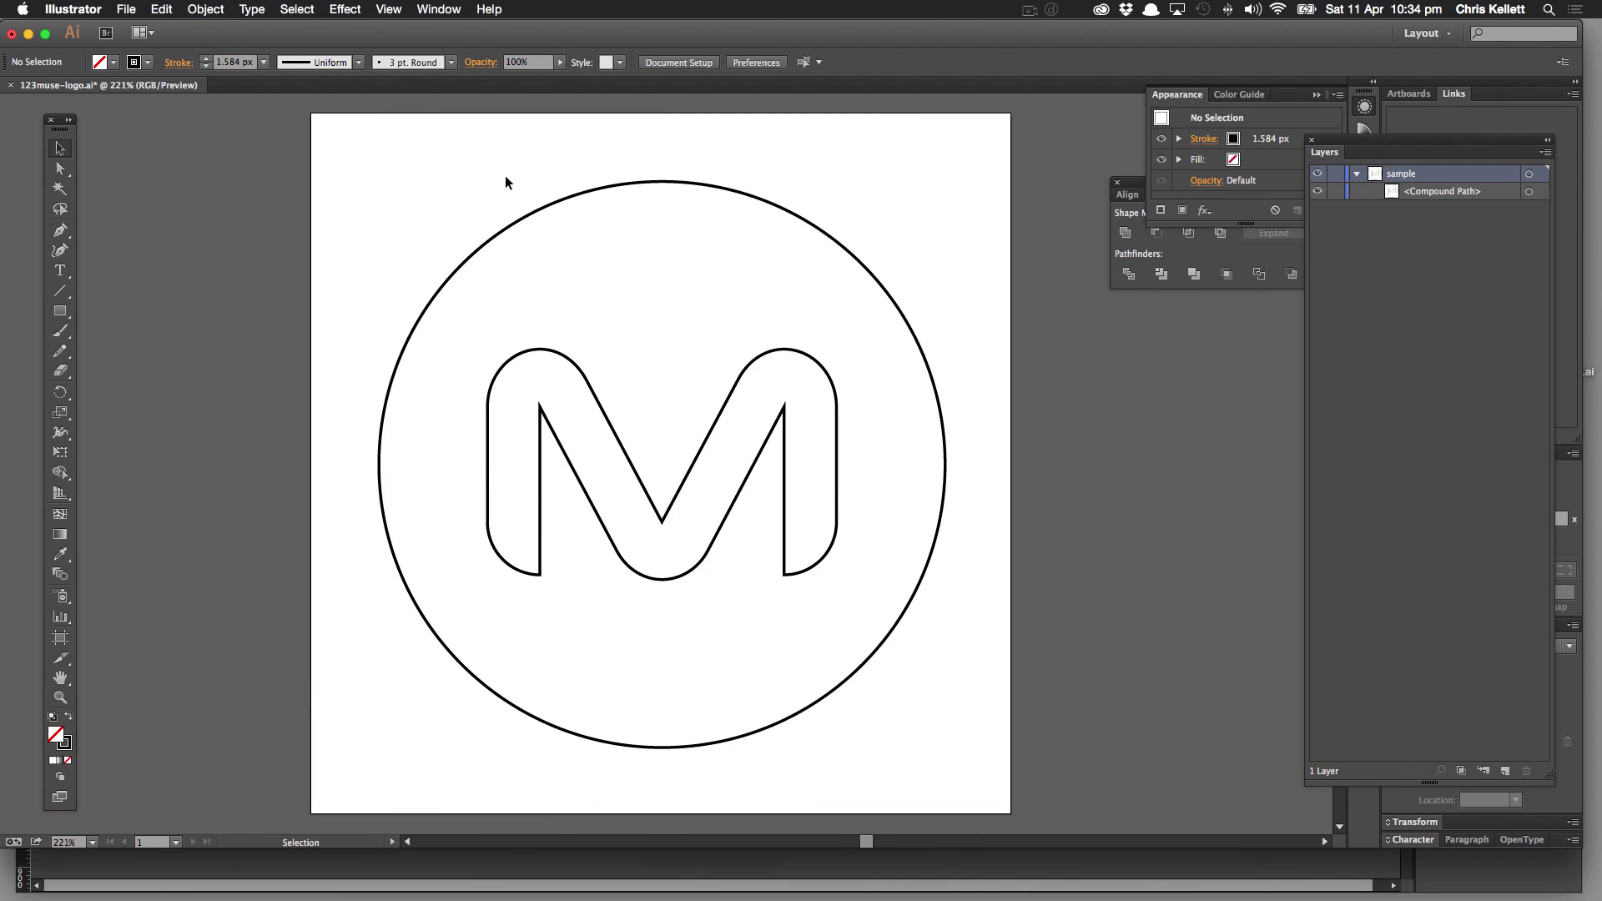
- Marquee-select the whole outlined circle M logo compound path
drag(410, 168, 953, 608)
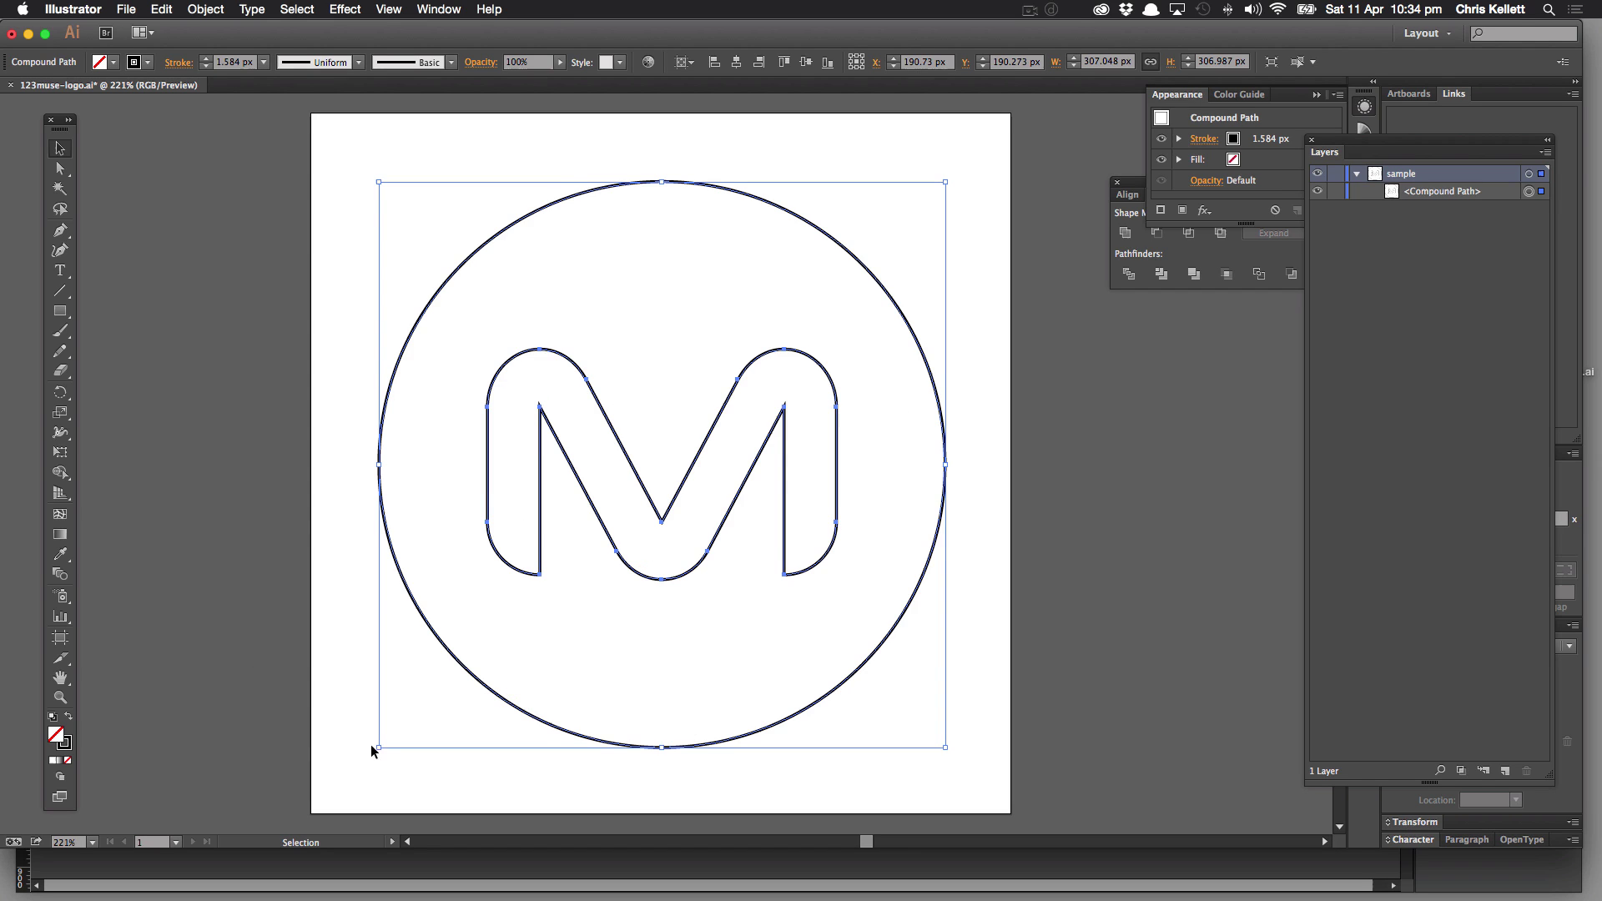
scroll(662, 372, down, 2)
scroll(562, 393, up, 5)
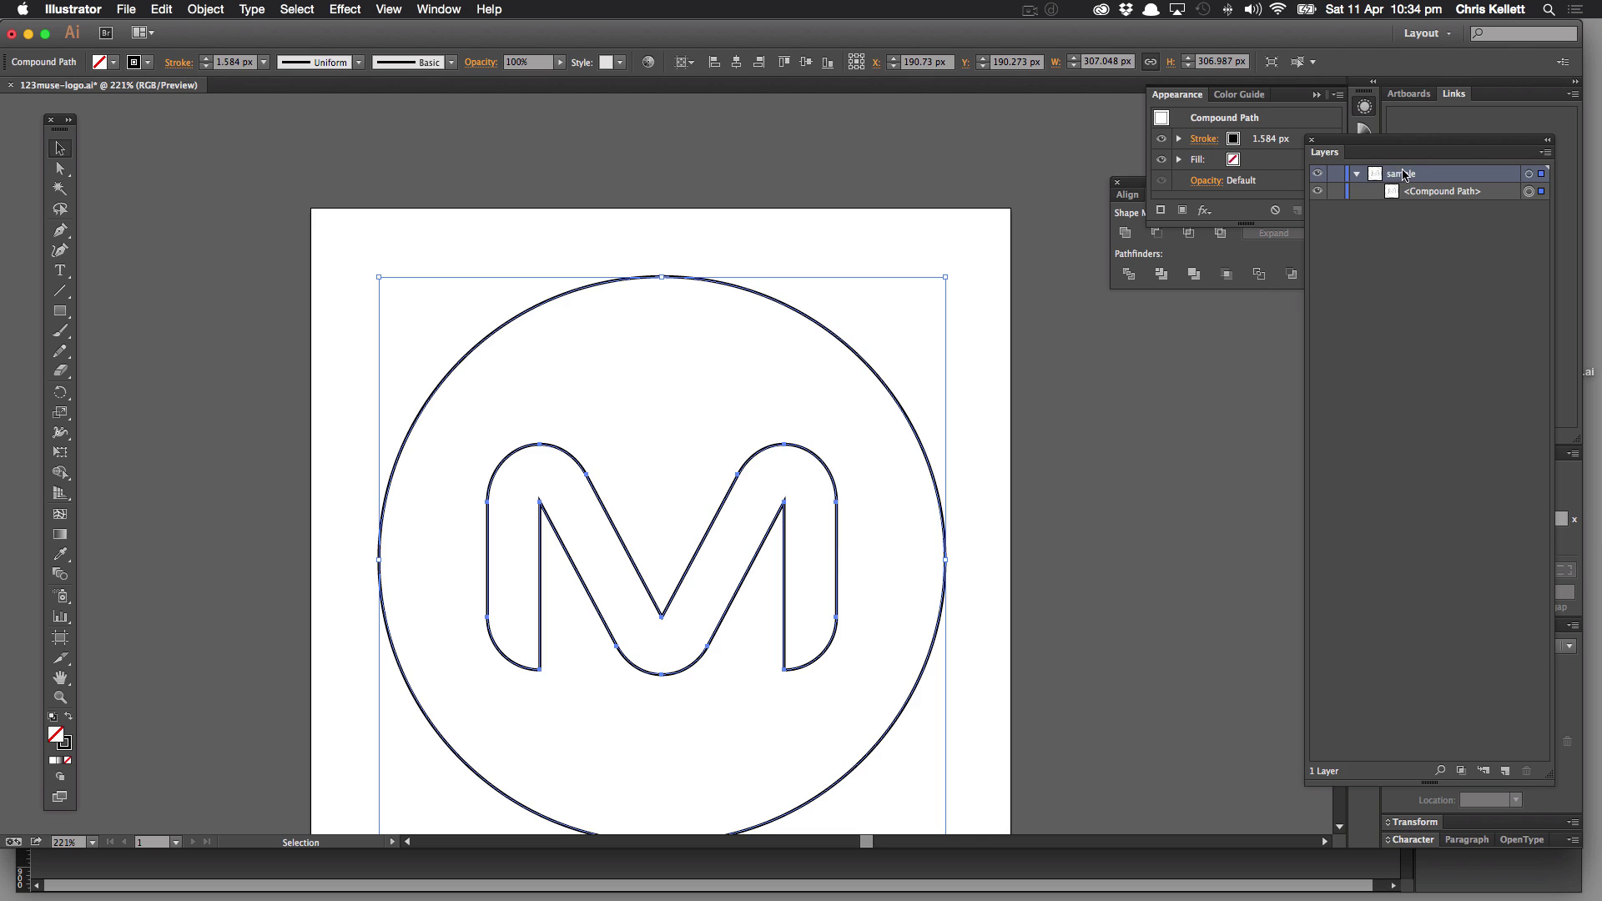
- Save the logo with Save As in SVG (svg) format
scroll(713, 309, down, 3)
click(125, 9)
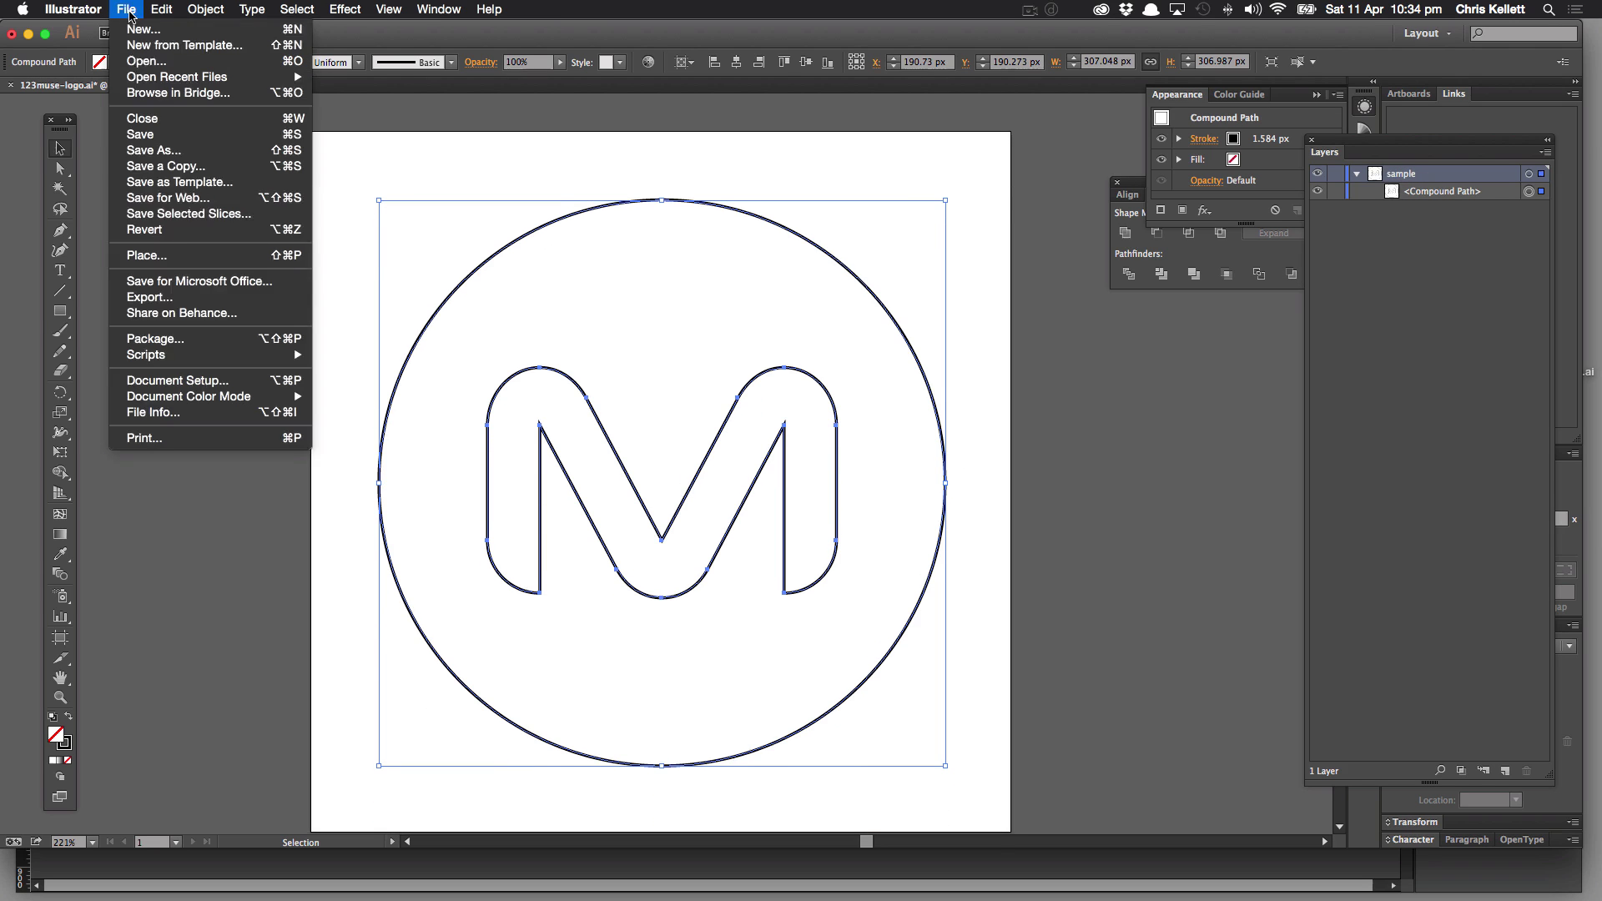
click(177, 152)
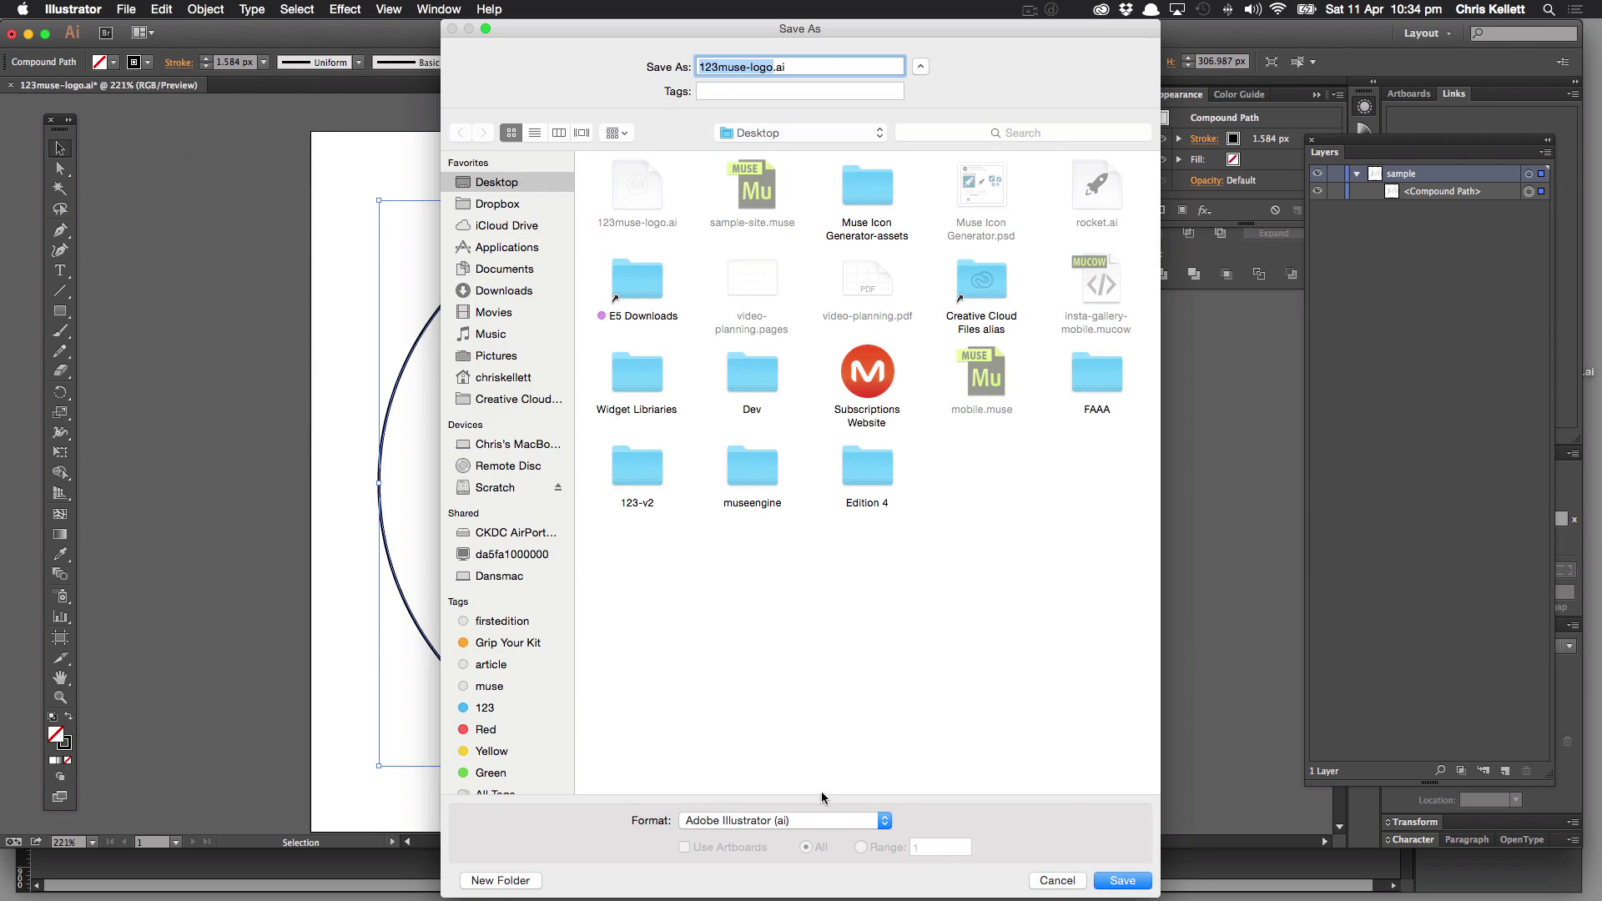
click(824, 820)
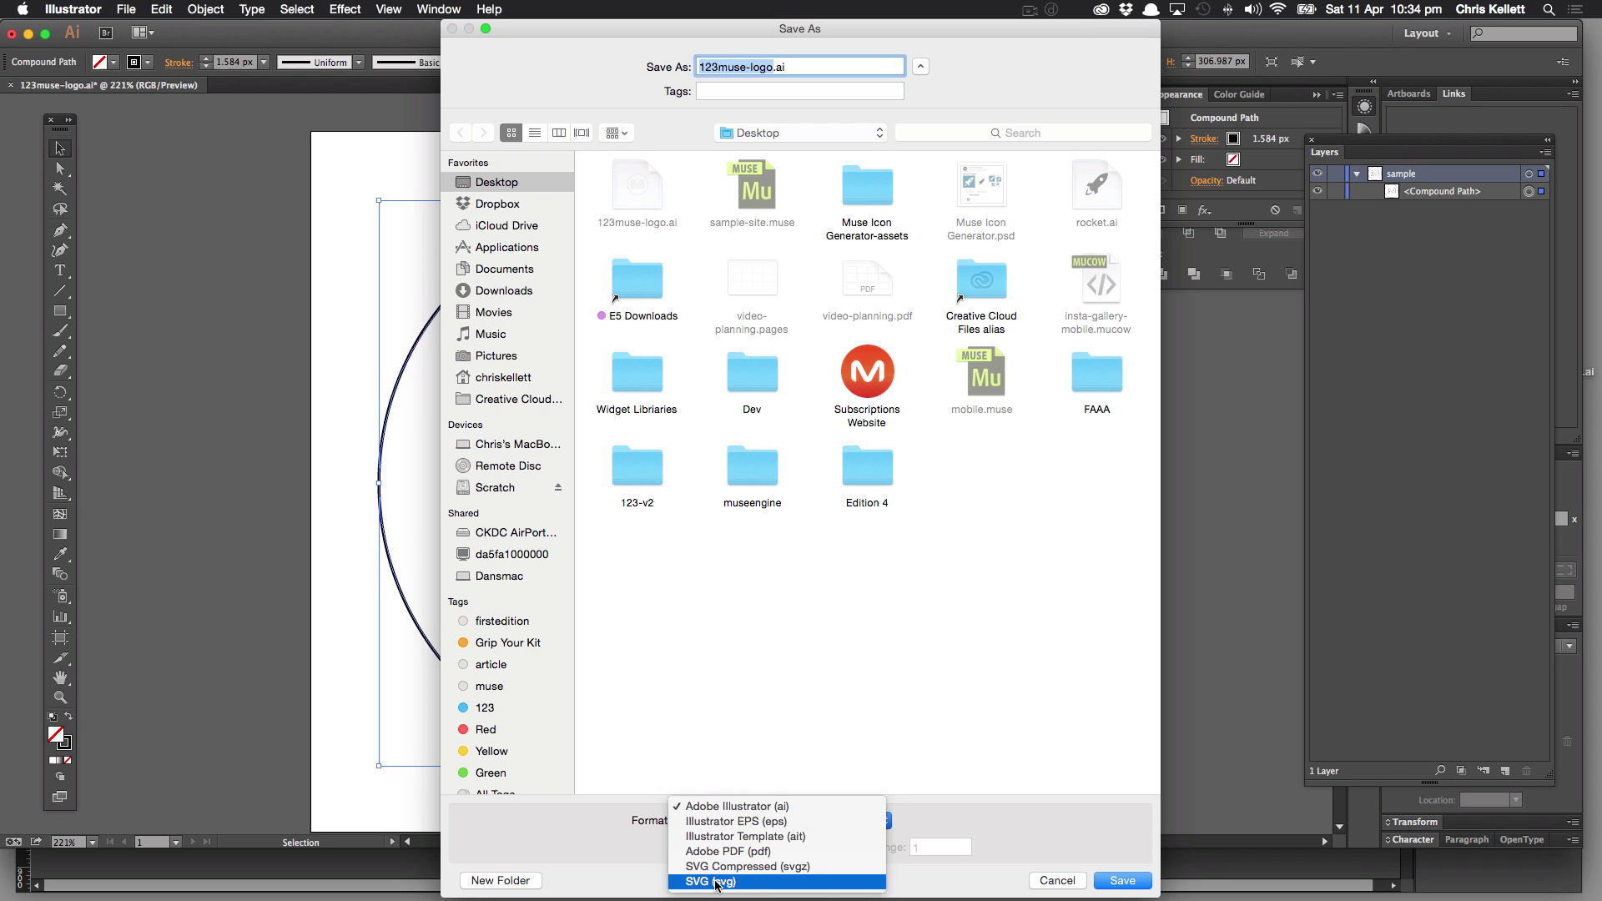
click(715, 881)
click(1122, 880)
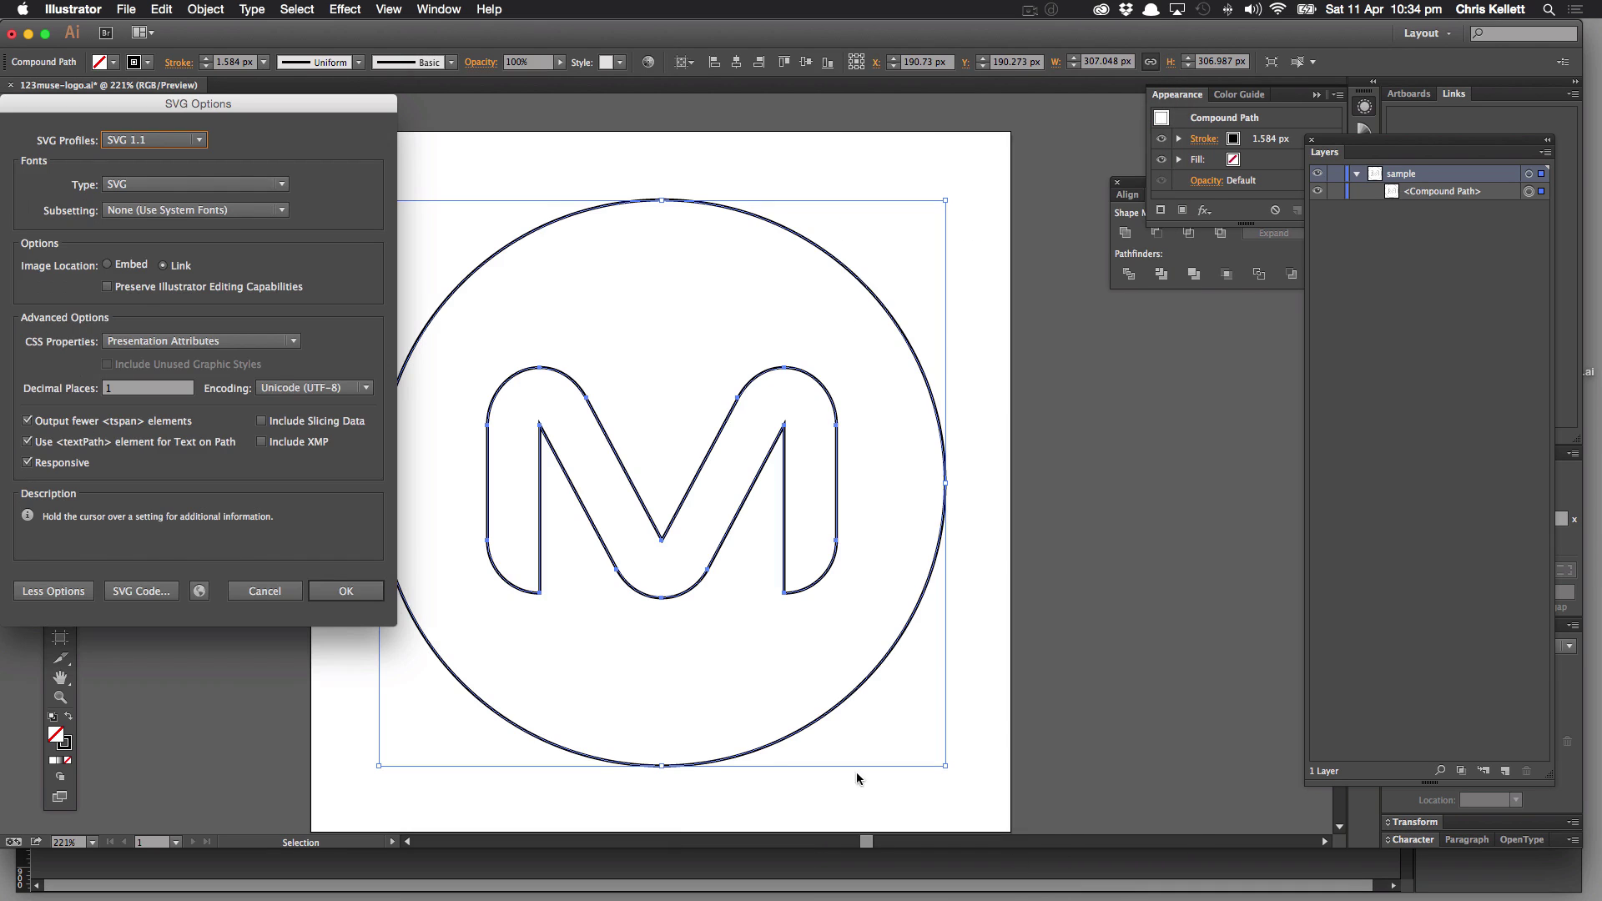
- Open the generated SVG code in TextEdit, select all of it, and copy it
click(142, 592)
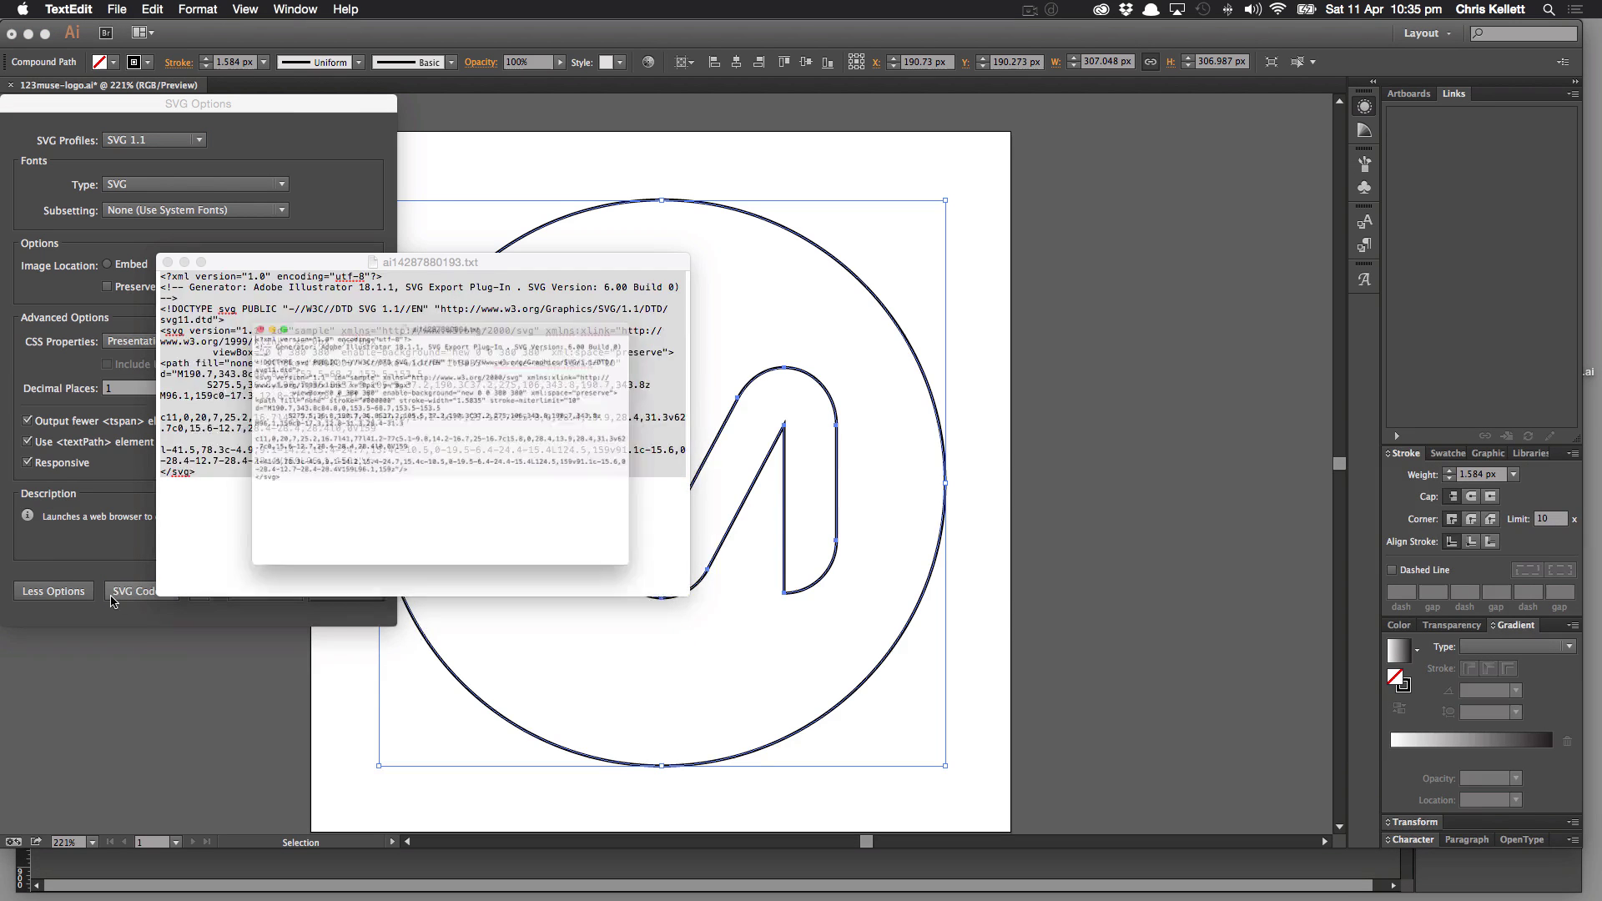
key(super+a)
click(167, 263)
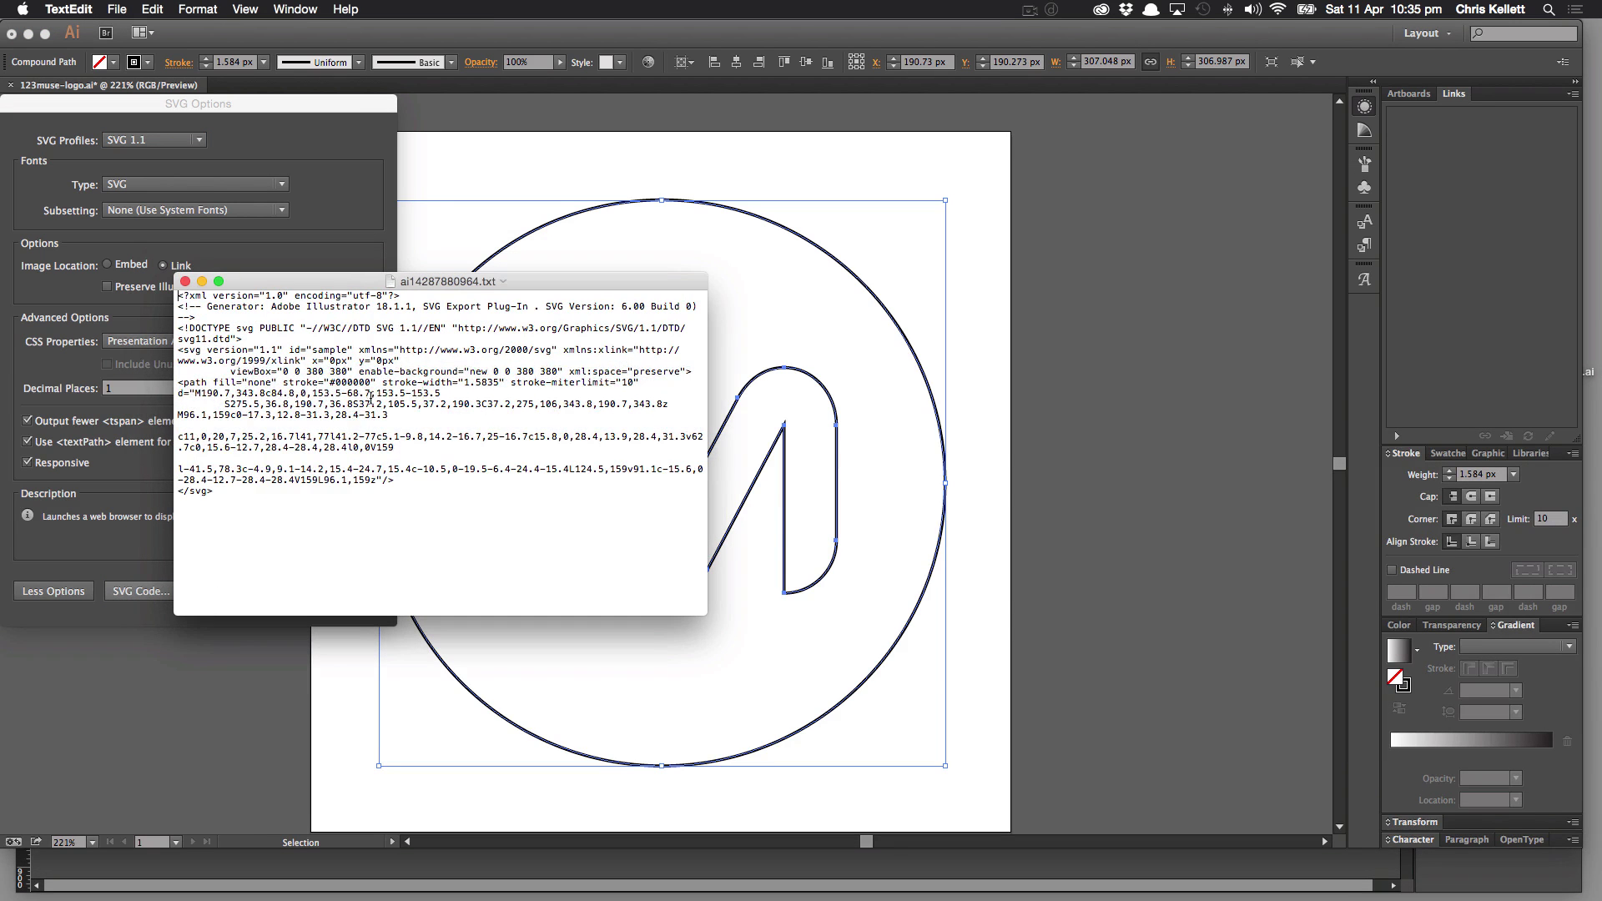
drag(238, 489, 162, 267)
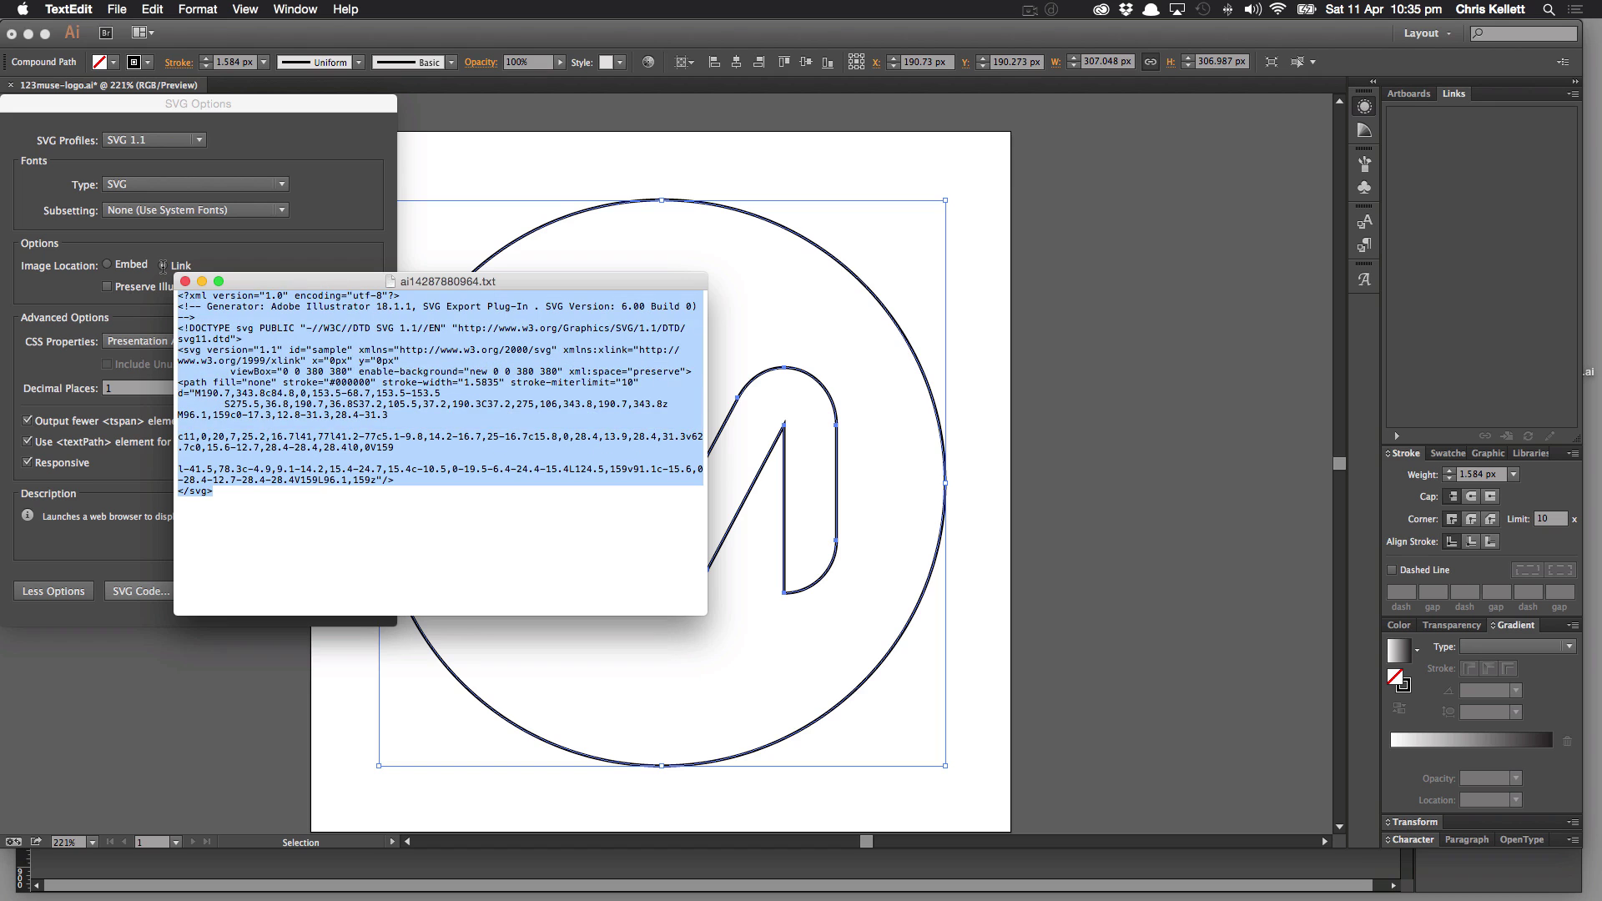
key(super+Tab)
key(super+Tab)
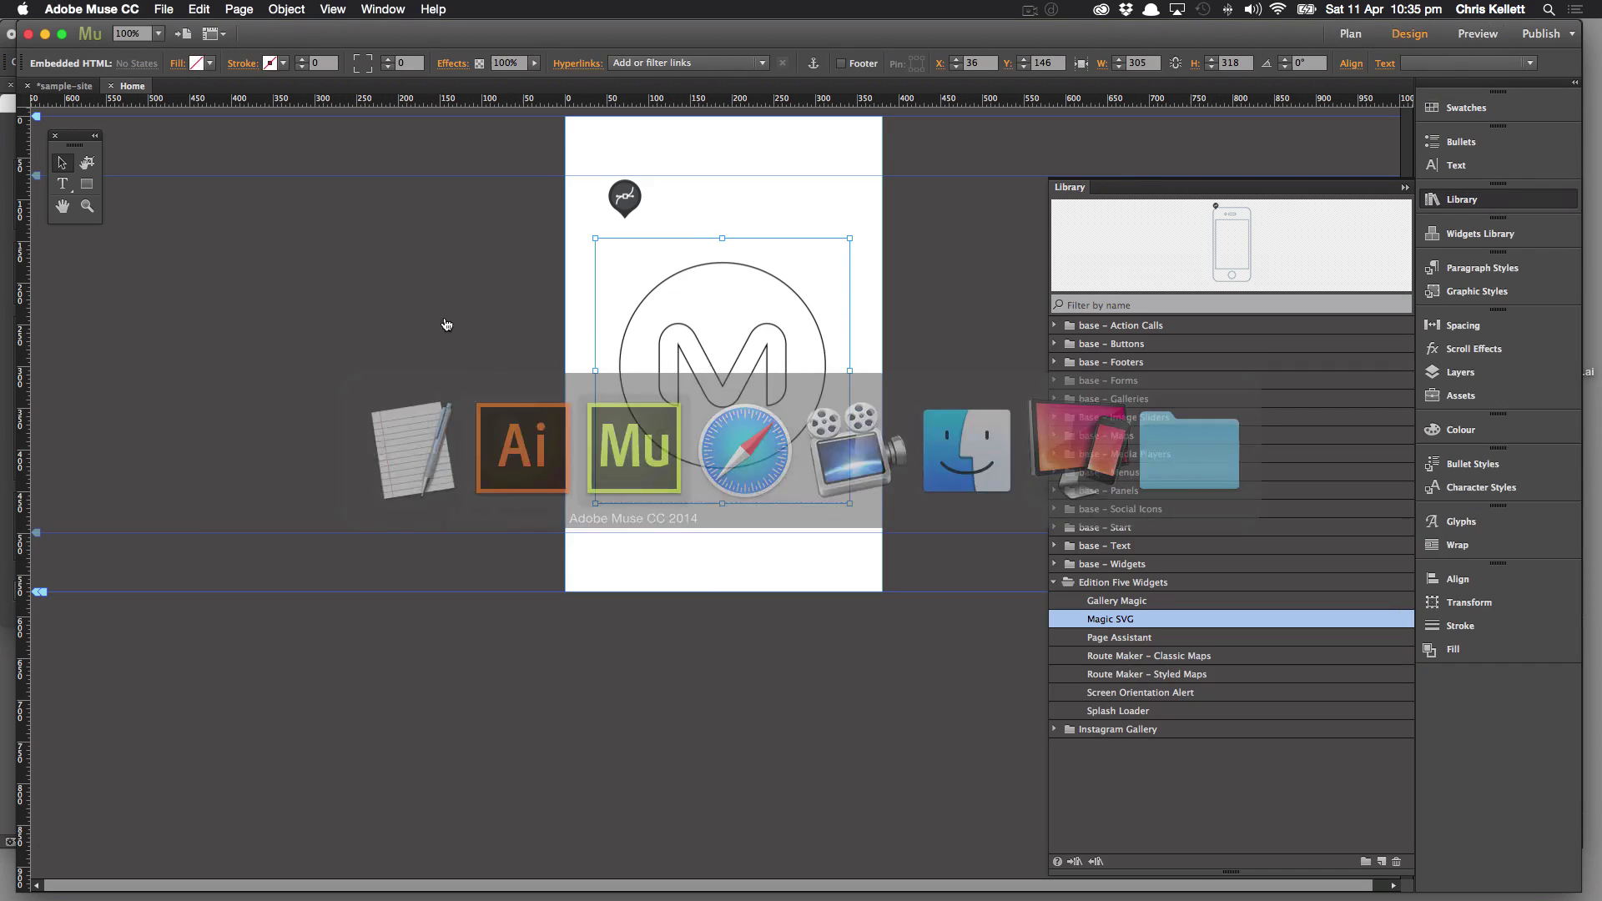
- Replace the old logo widget with an Insert HTML block holding the pasted SVG, placed near the top at 338×352 px
key(Delete)
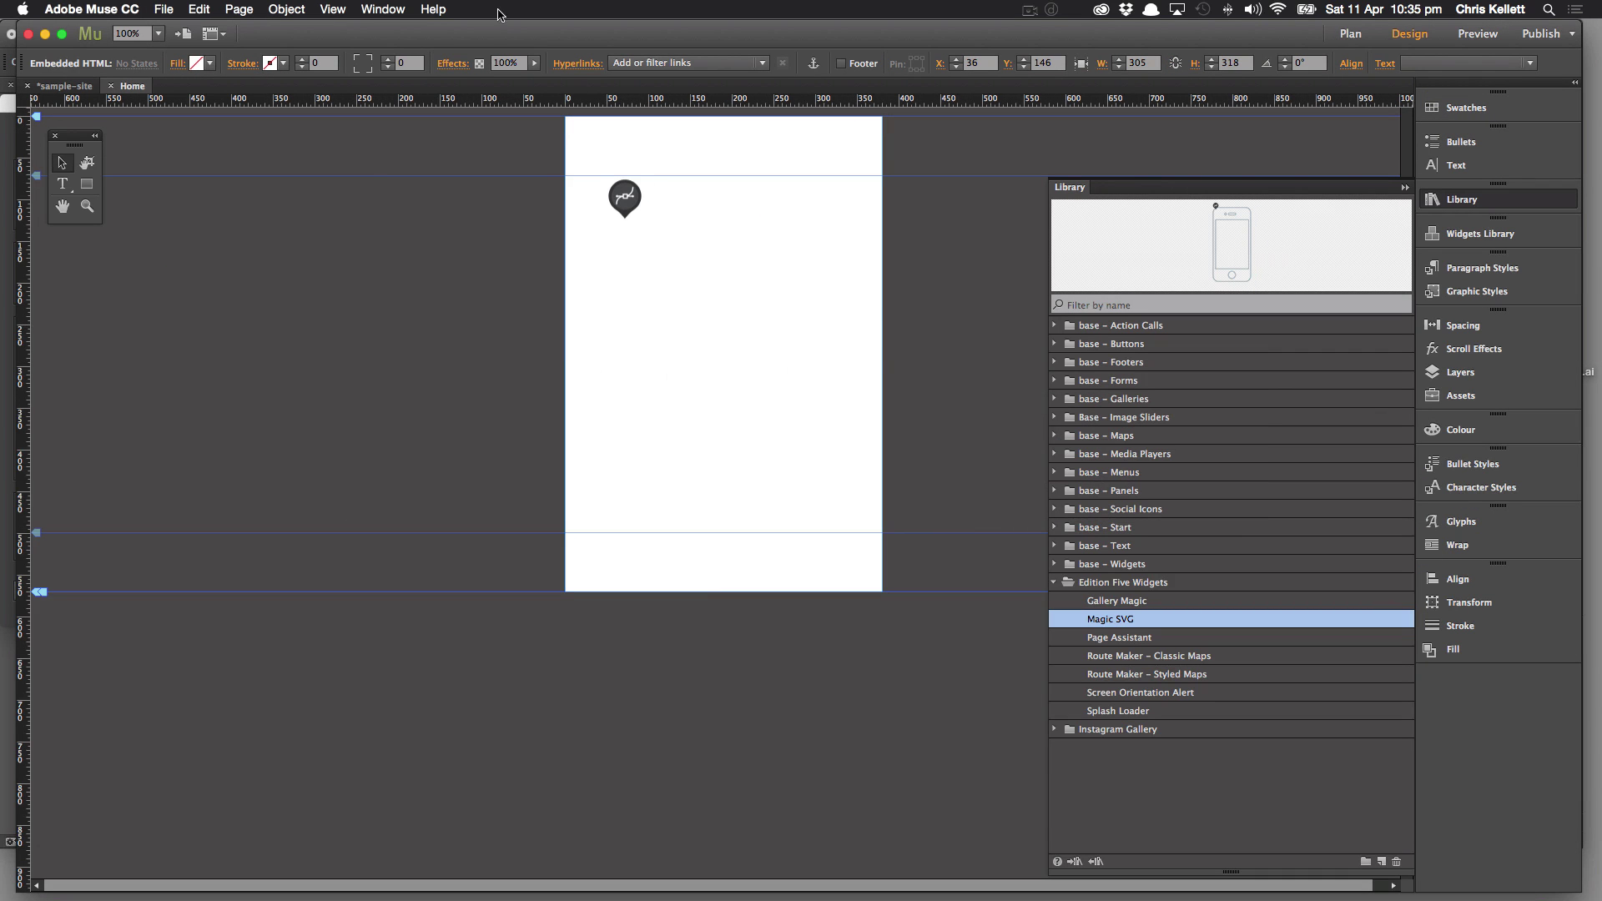
click(287, 9)
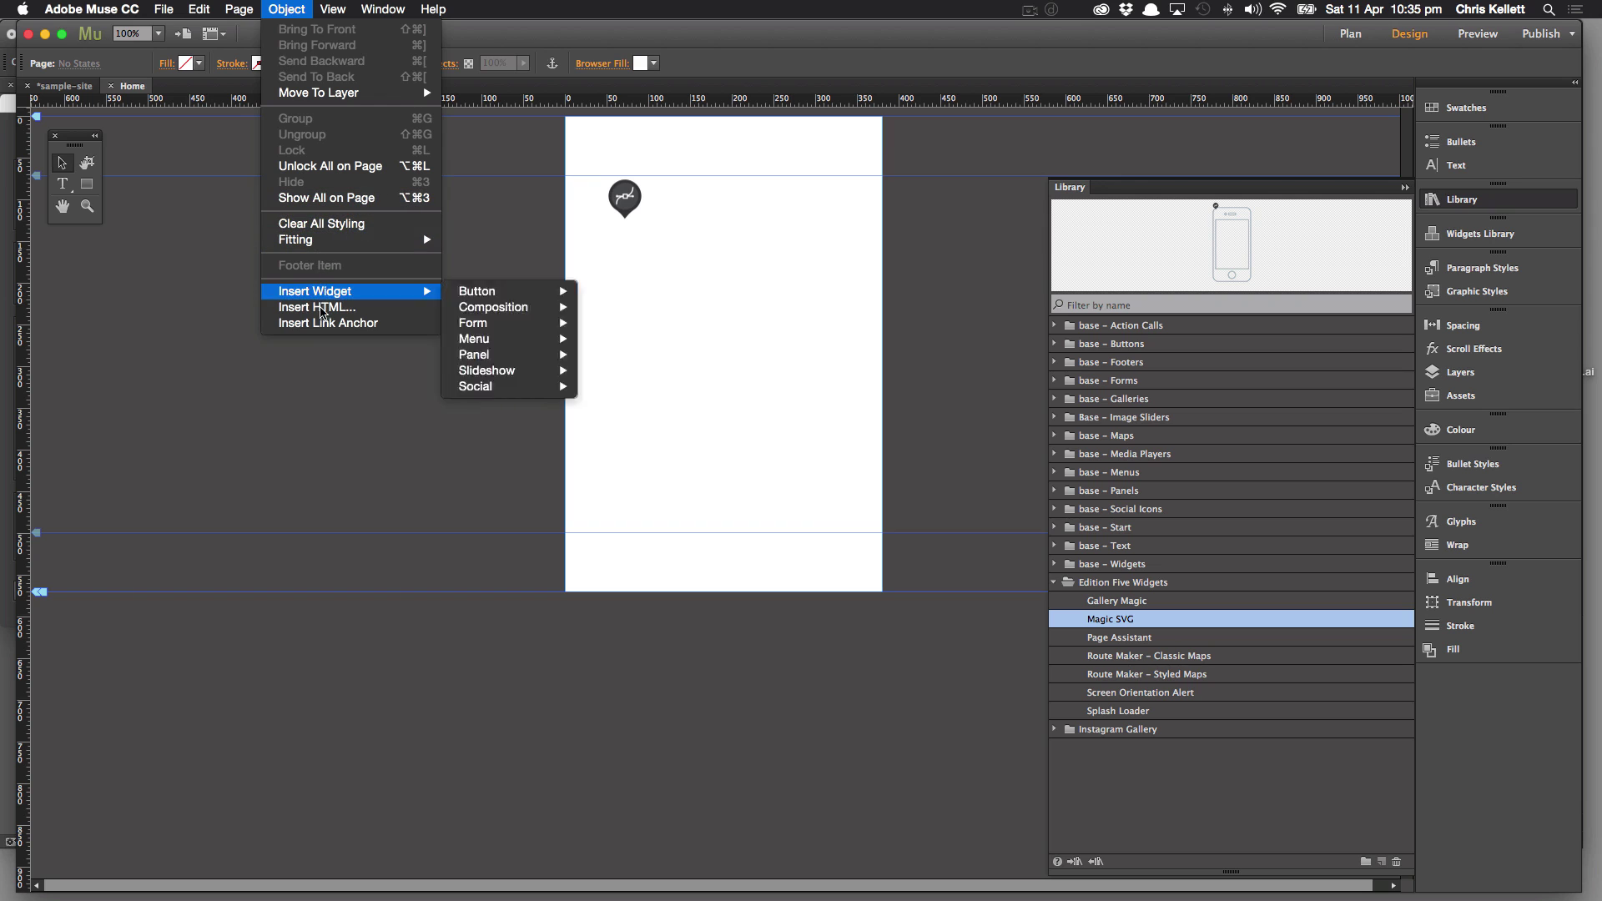
click(345, 310)
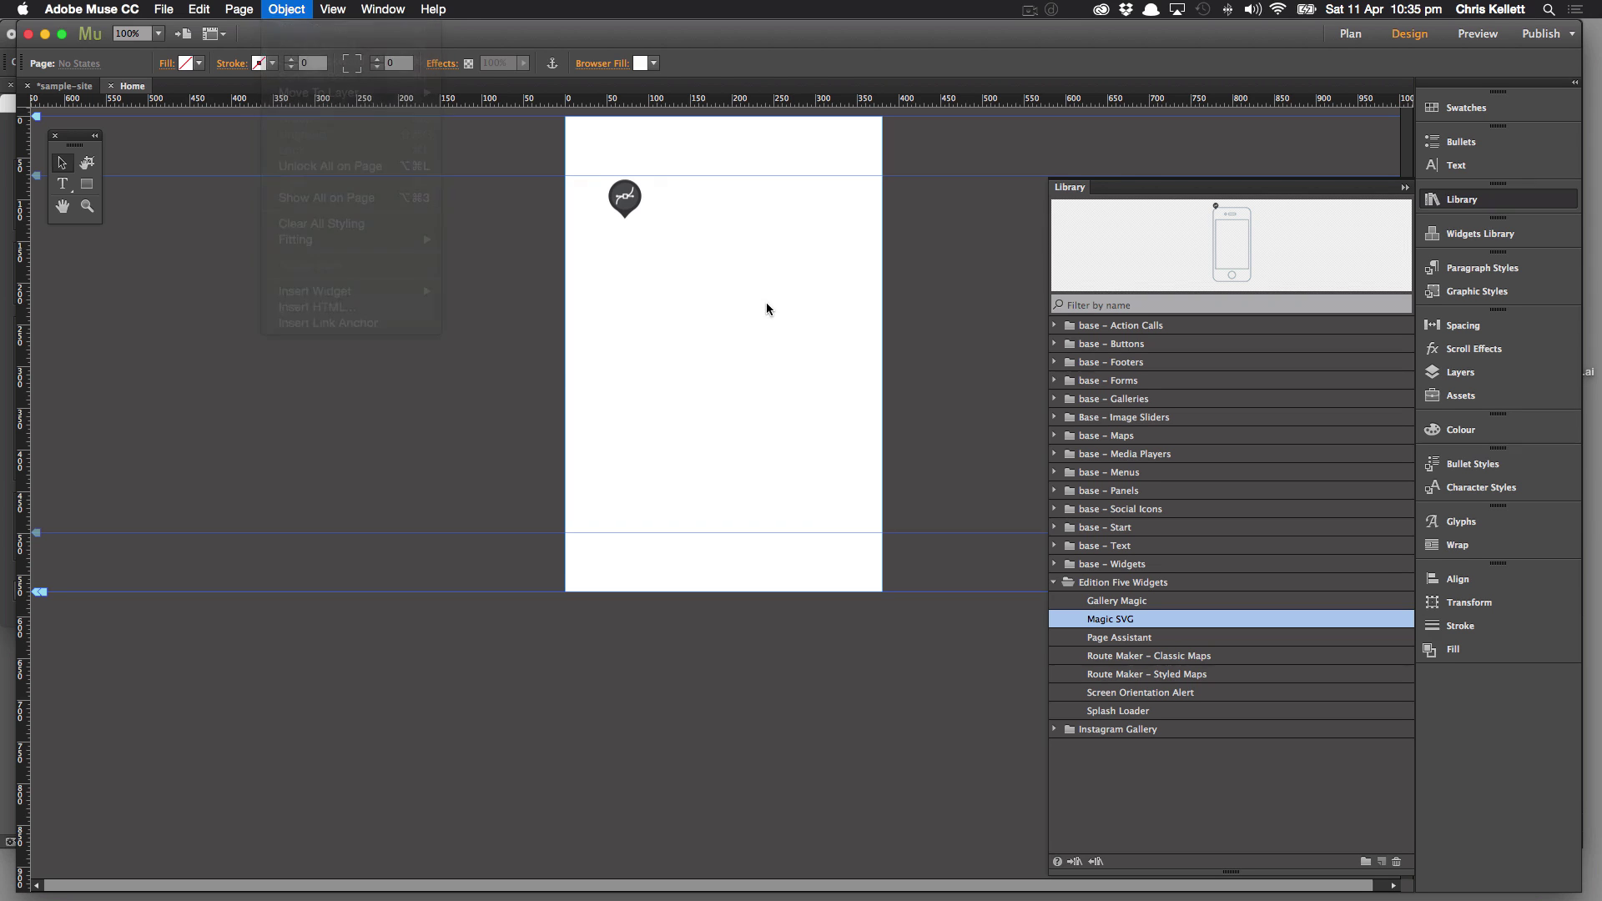
key(super+v)
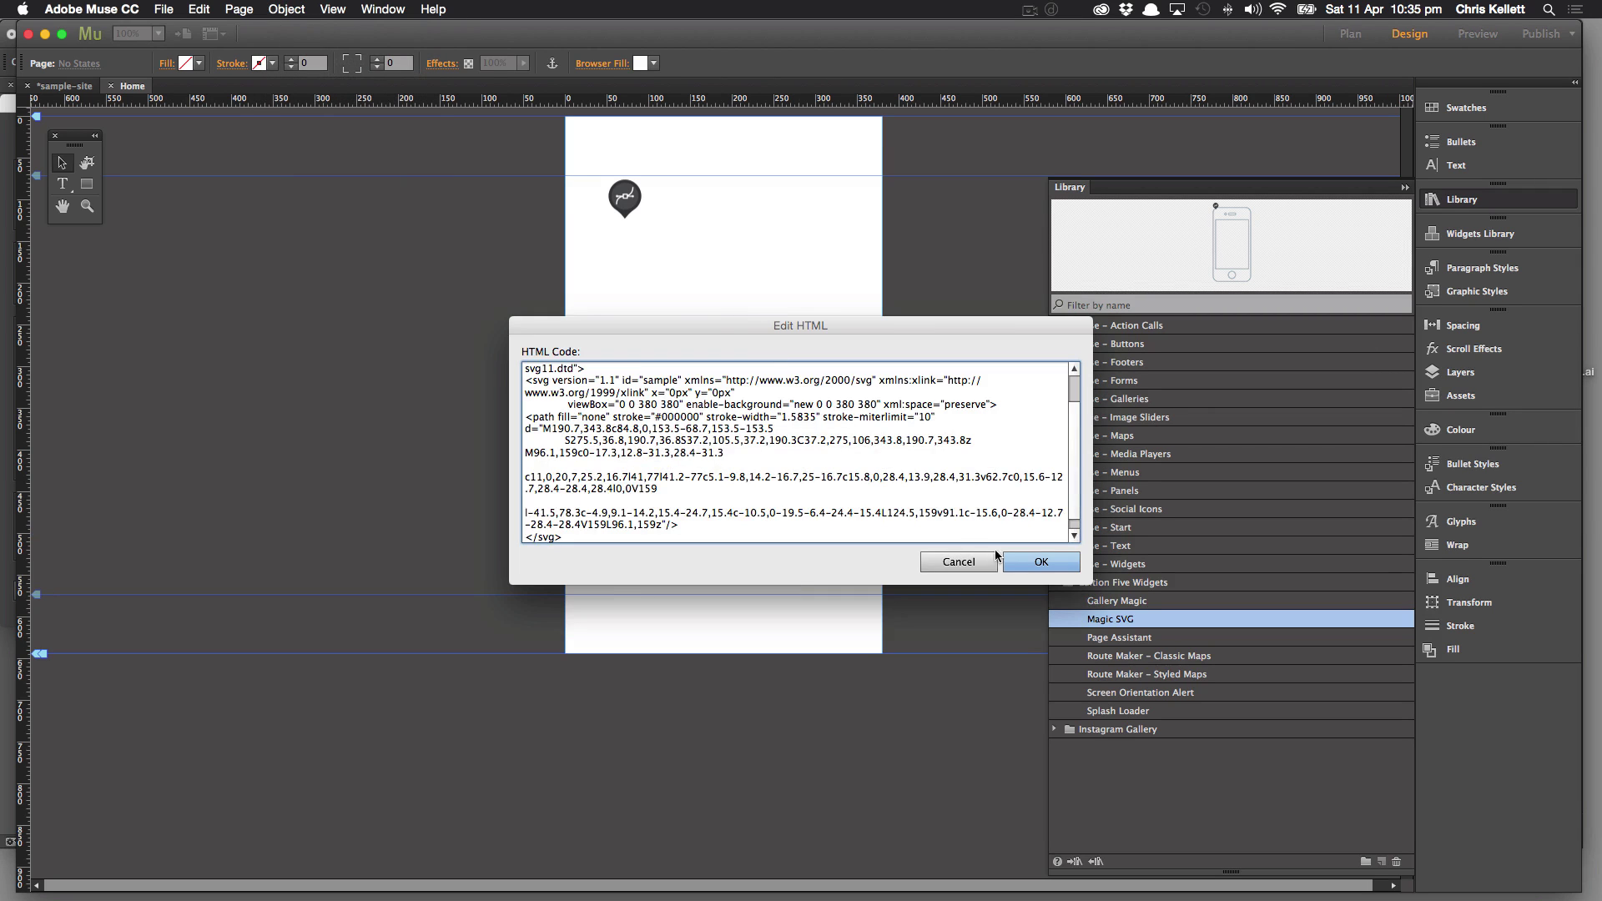
click(1041, 561)
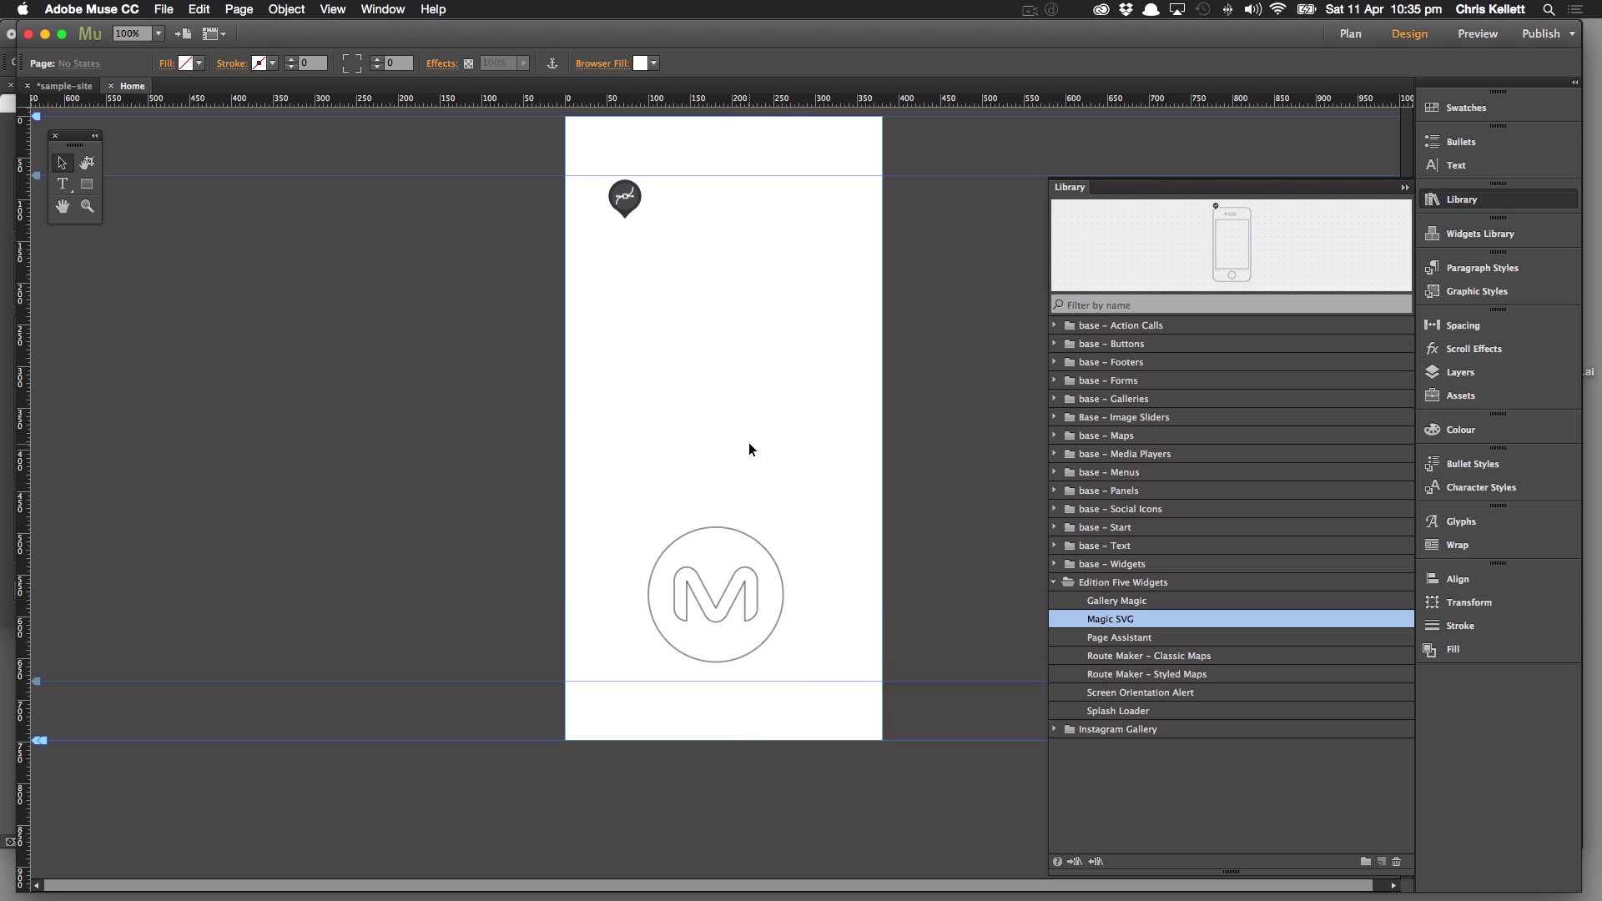
drag(727, 624, 687, 319)
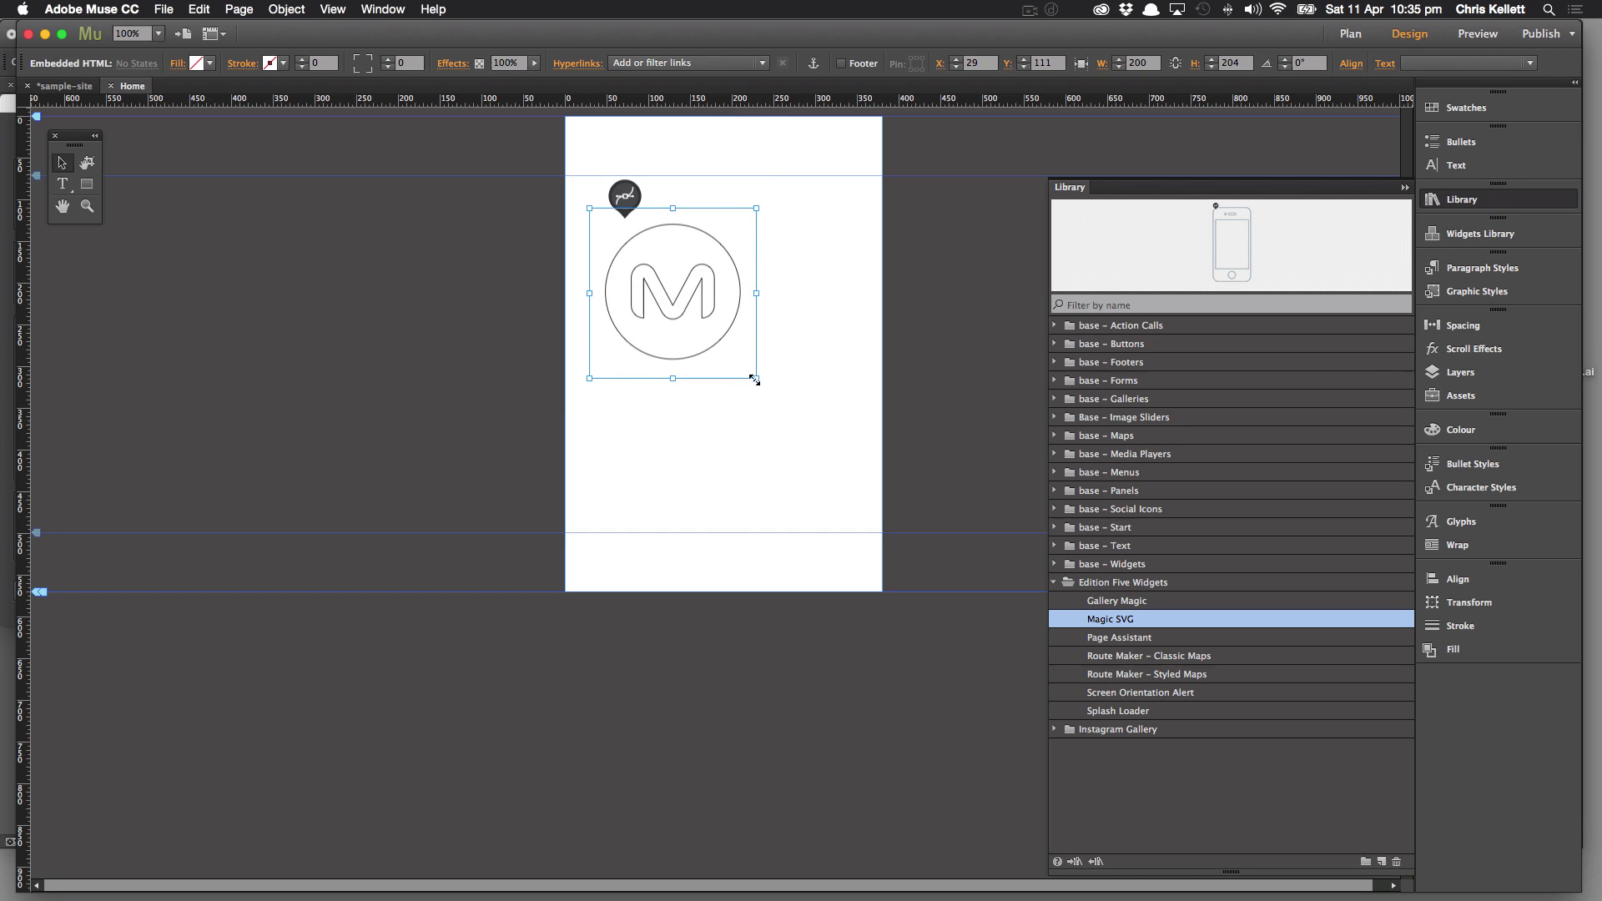
drag(757, 383, 871, 503)
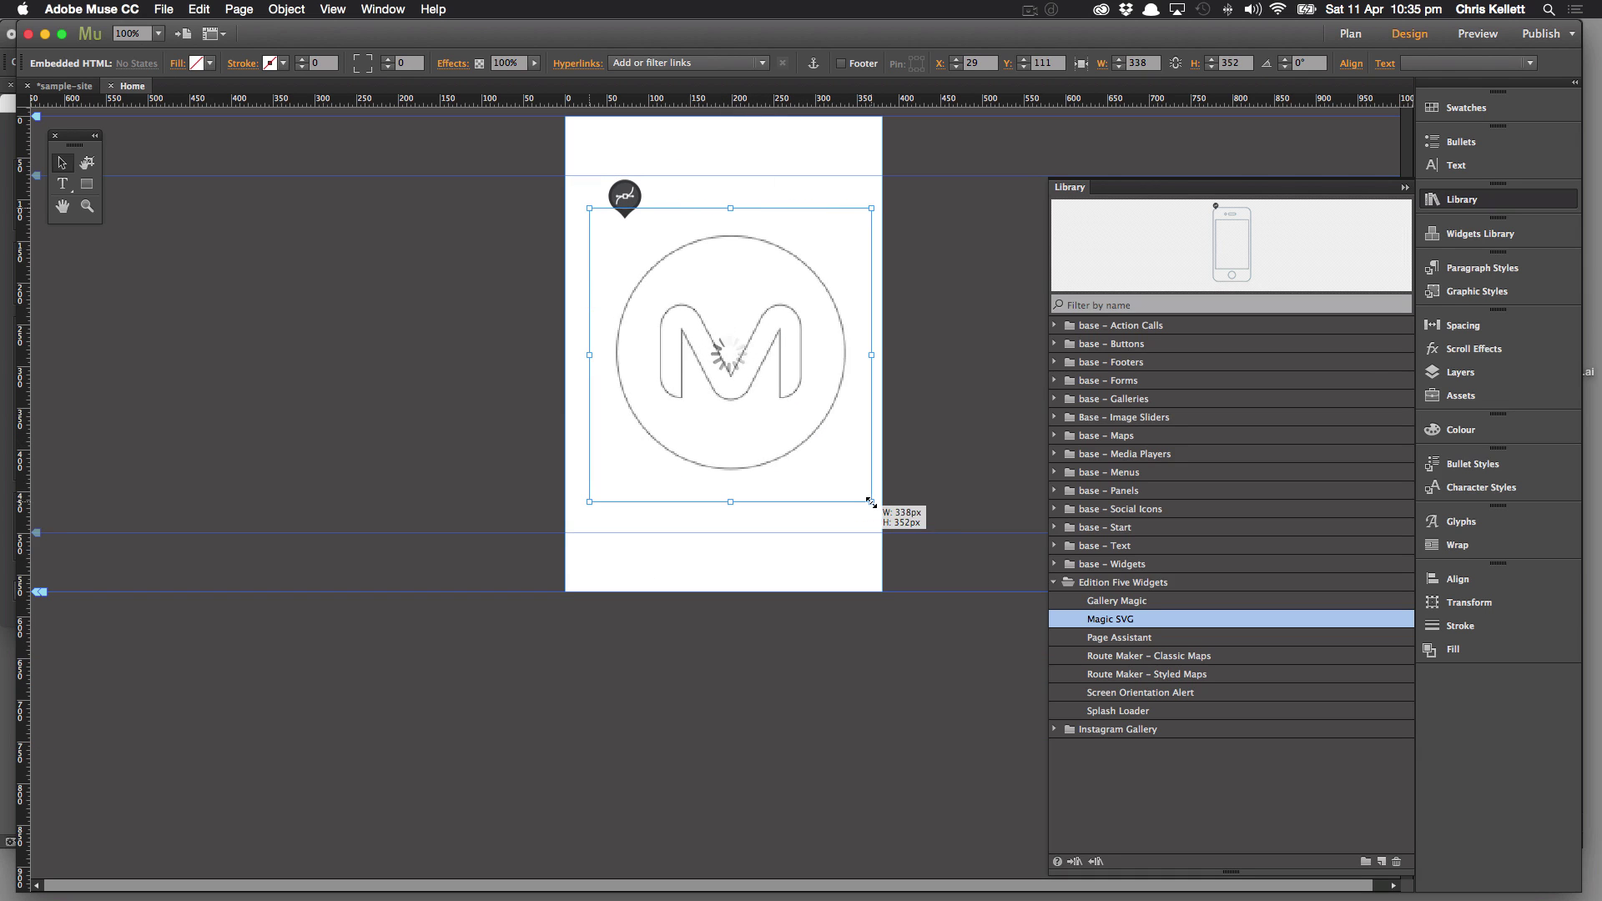
- Enable Duration in the Magic SVG options, preview the logo animation, then centre the logo on the guide
click(634, 198)
click(657, 178)
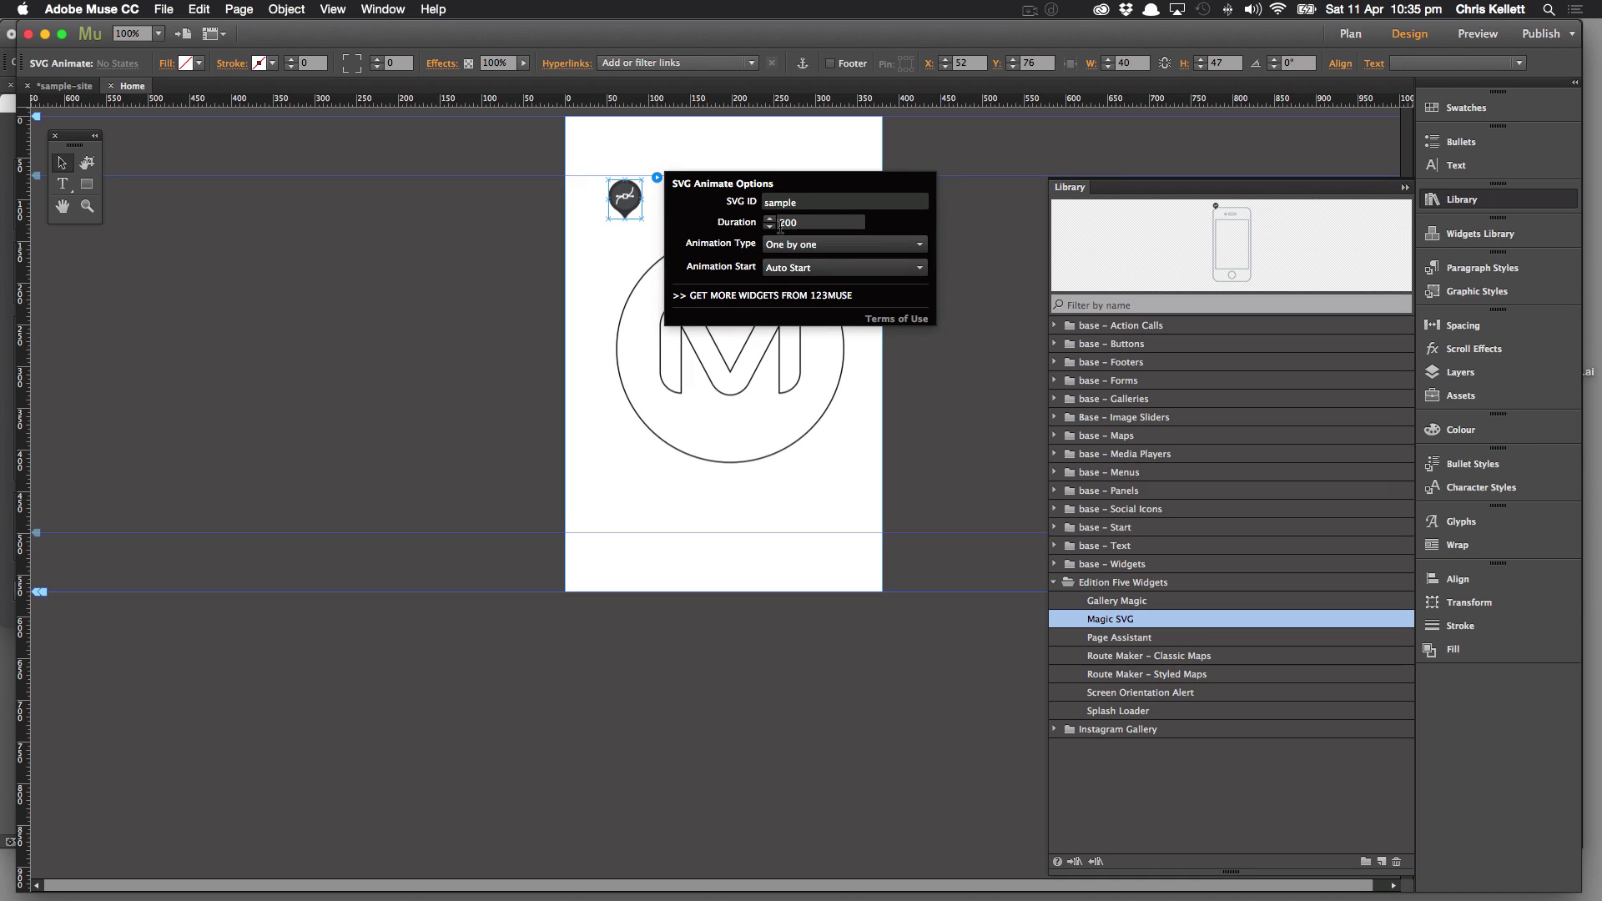
click(825, 224)
click(1477, 34)
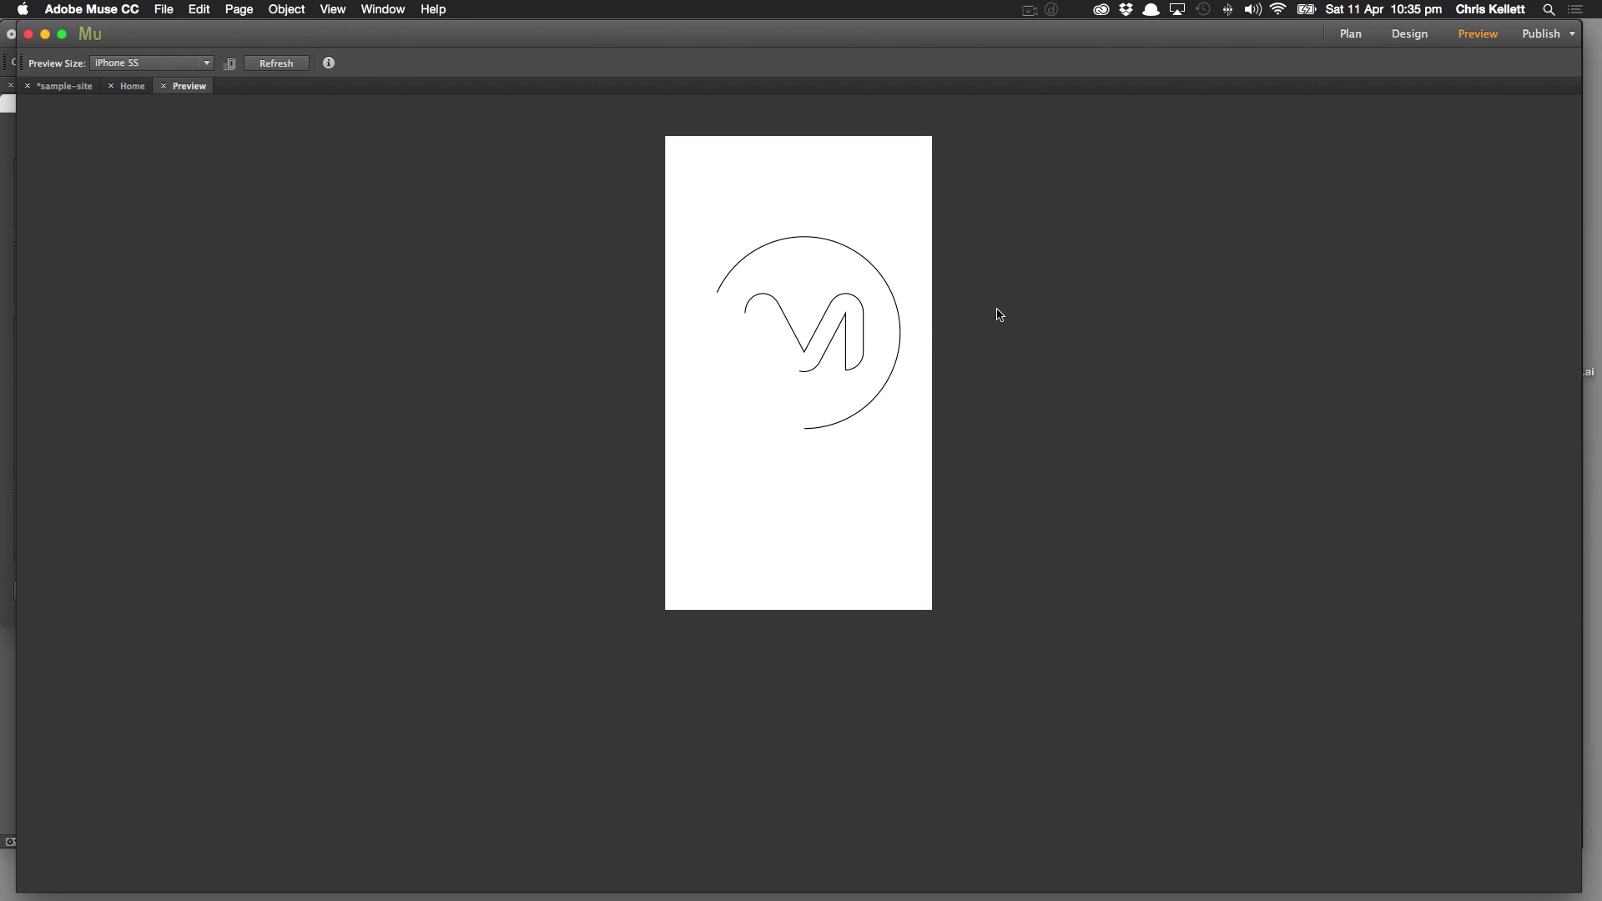
click(163, 86)
mouse_move(697, 254)
mouse_down()
mouse_move(732, 246)
mouse_move(715, 243)
mouse_up()
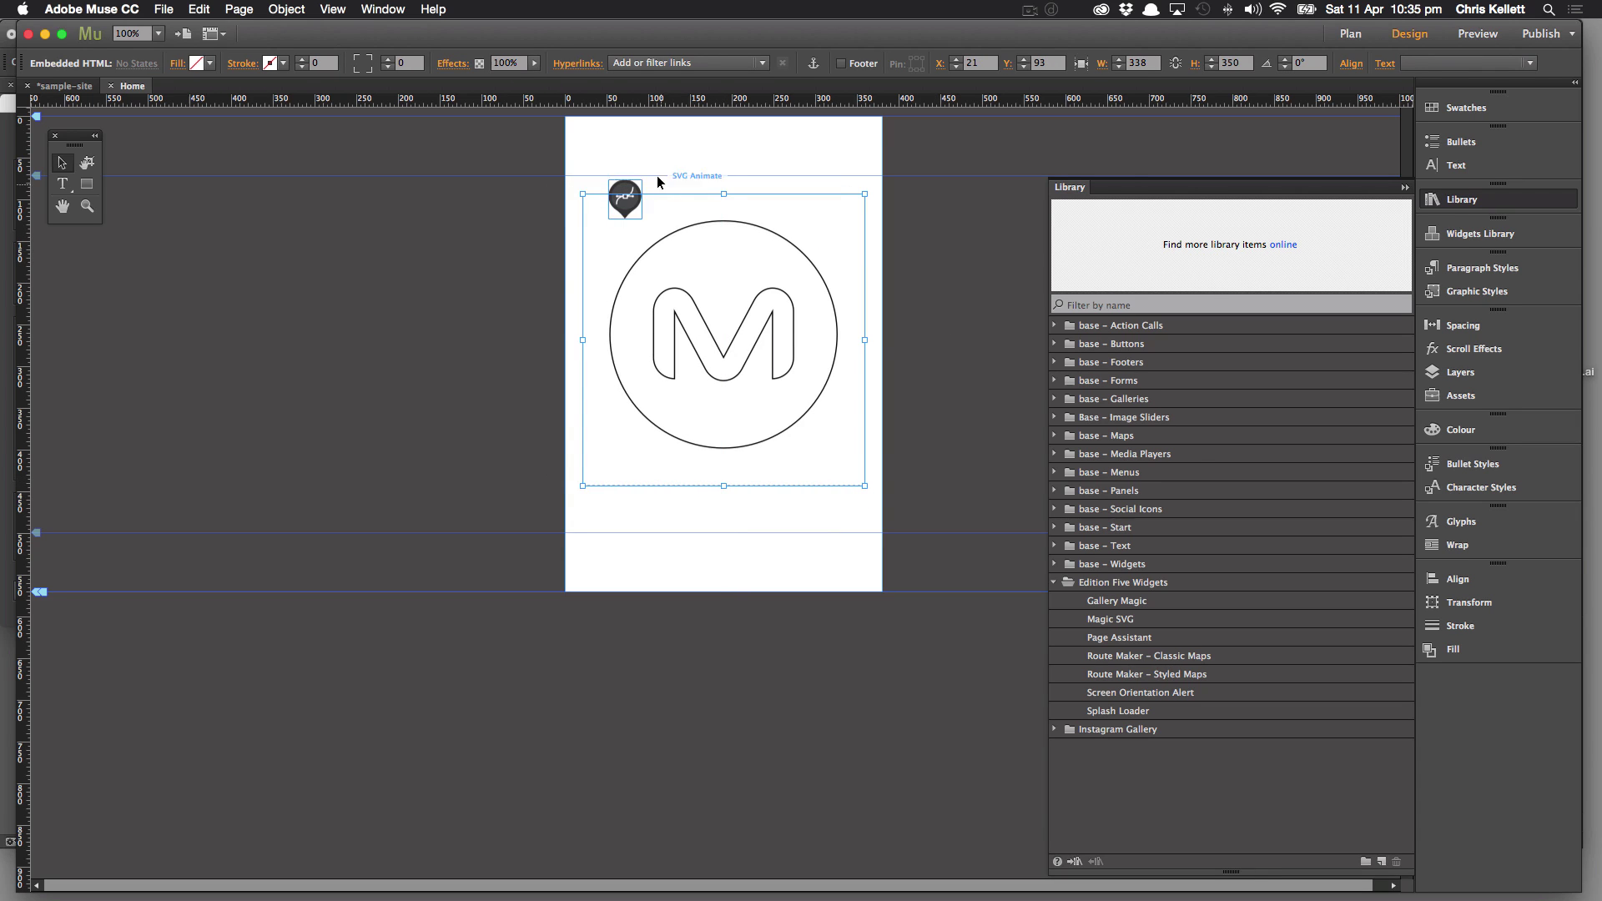
click(632, 190)
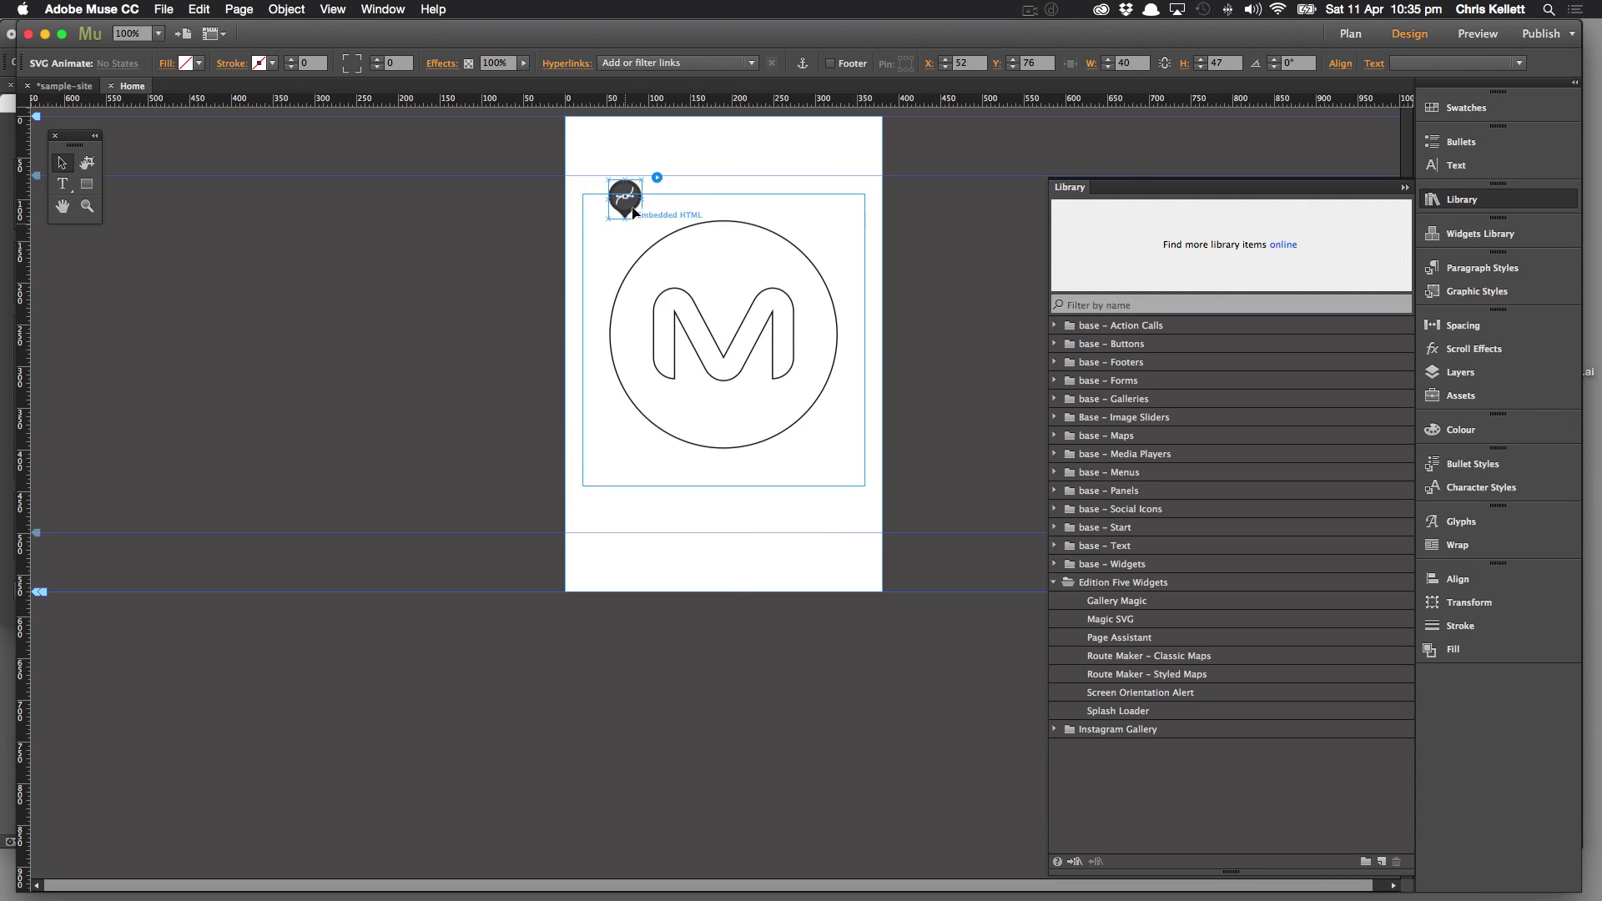
click(752, 334)
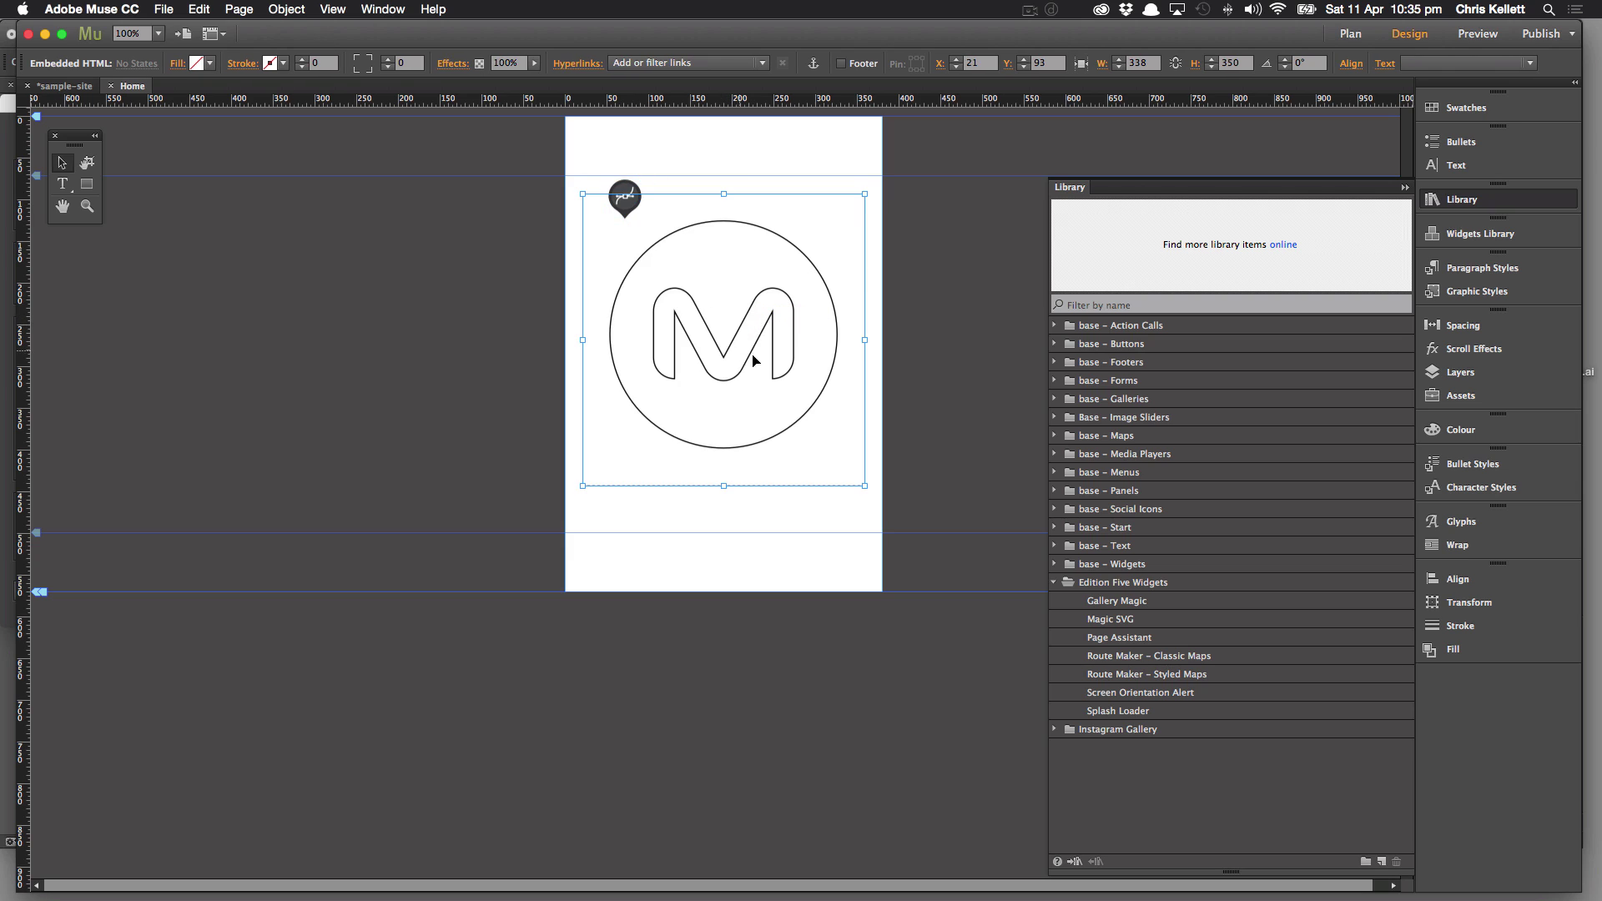
click(631, 197)
click(657, 178)
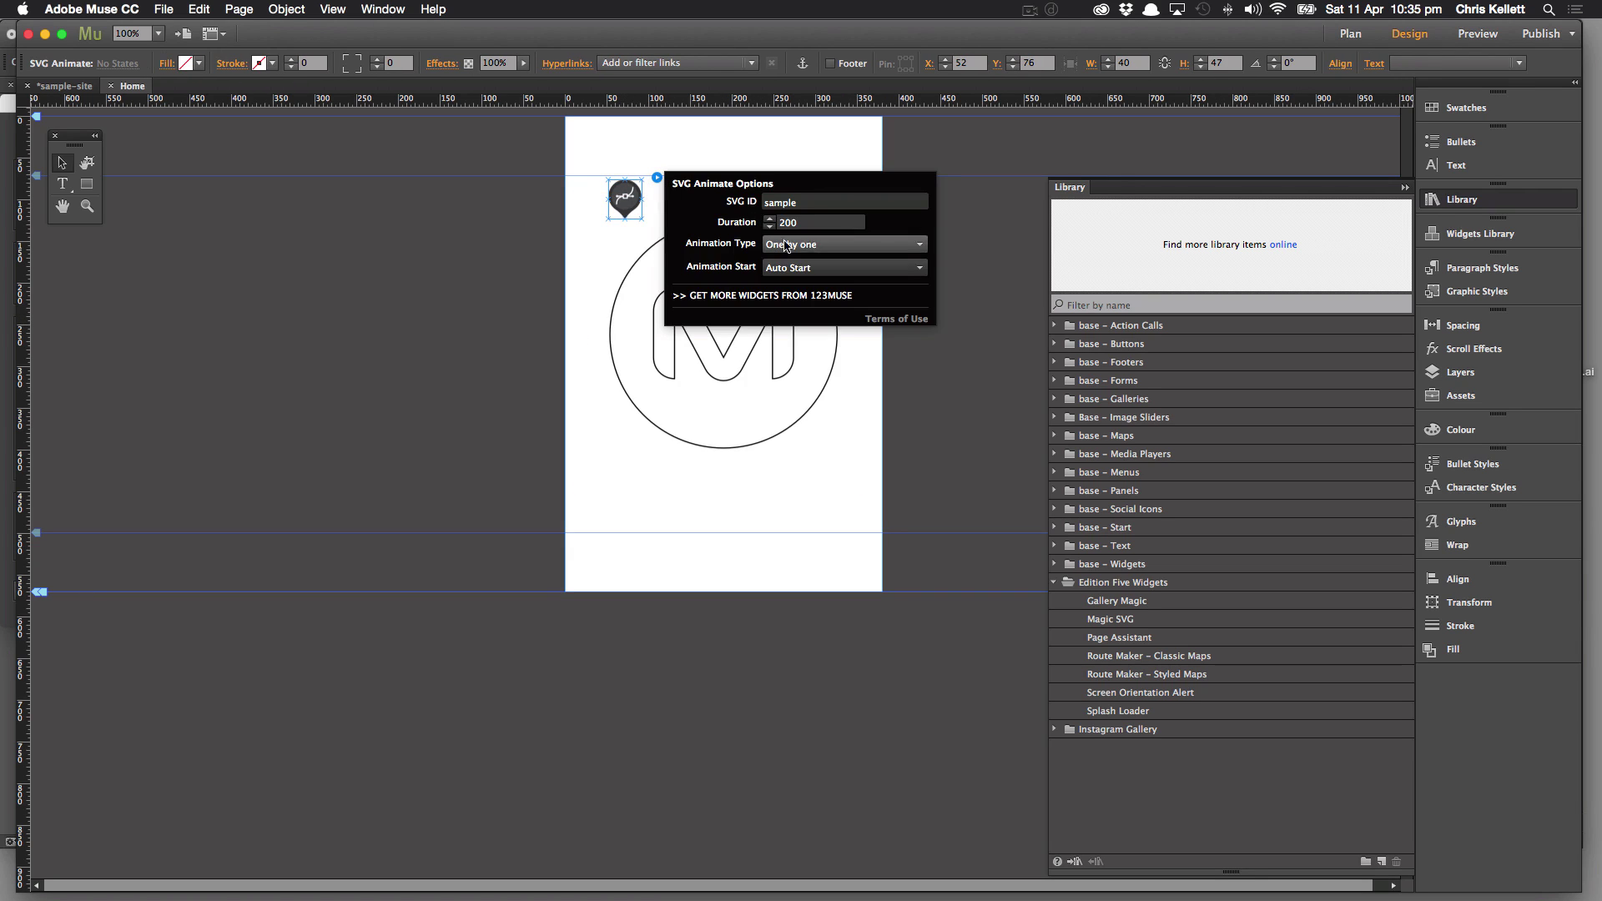
click(917, 476)
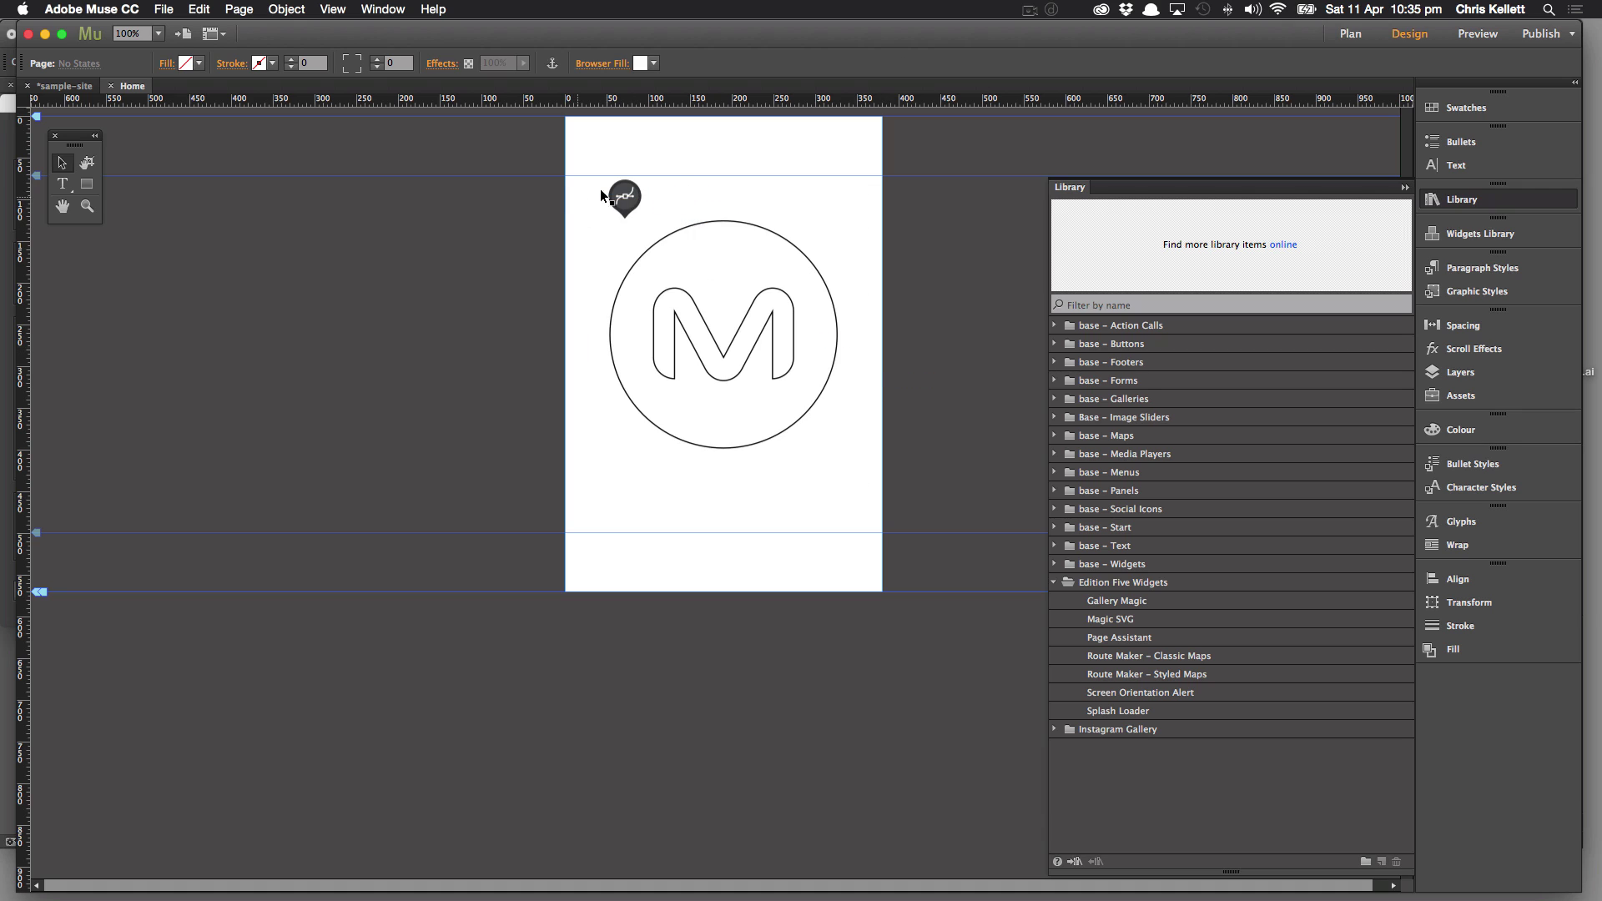
drag(519, 183, 881, 415)
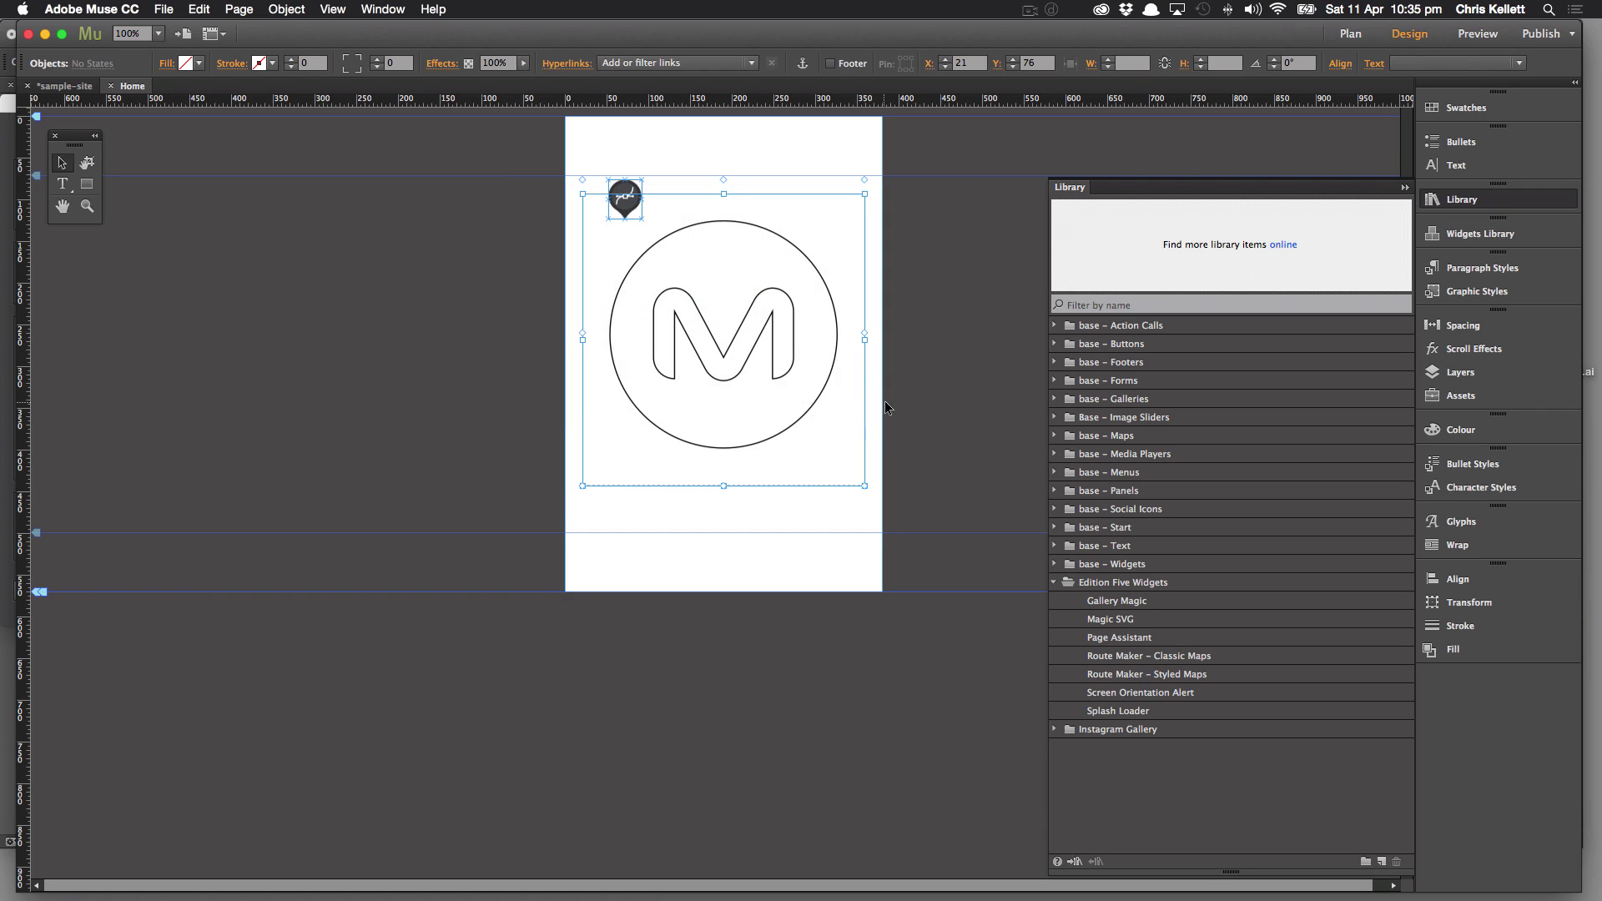